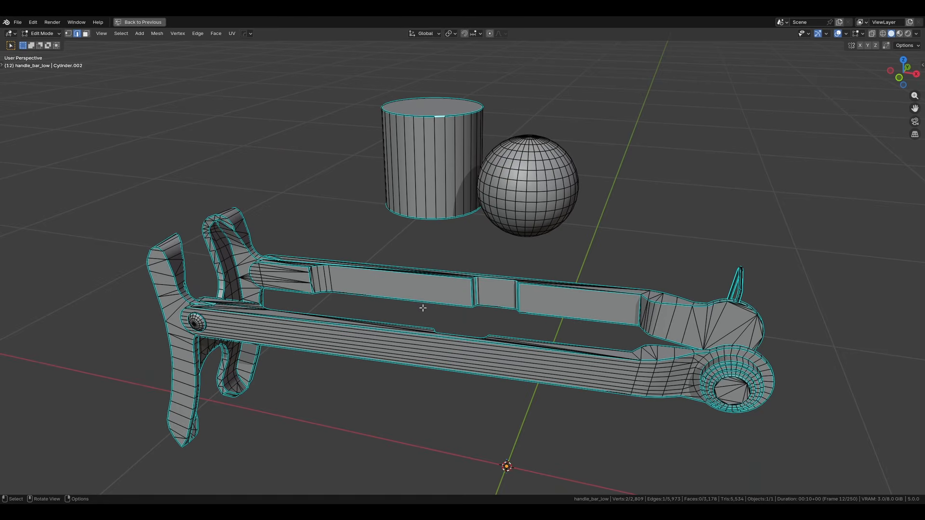
Step: Leave Edit Mode on handle_bar_low, restore the full editor layout and create a new material for the object
{"action": "key", "text": "Tab"}
{"action": "key", "text": "ctrl+space"}
{"action": "key", "text": "alt+a"}
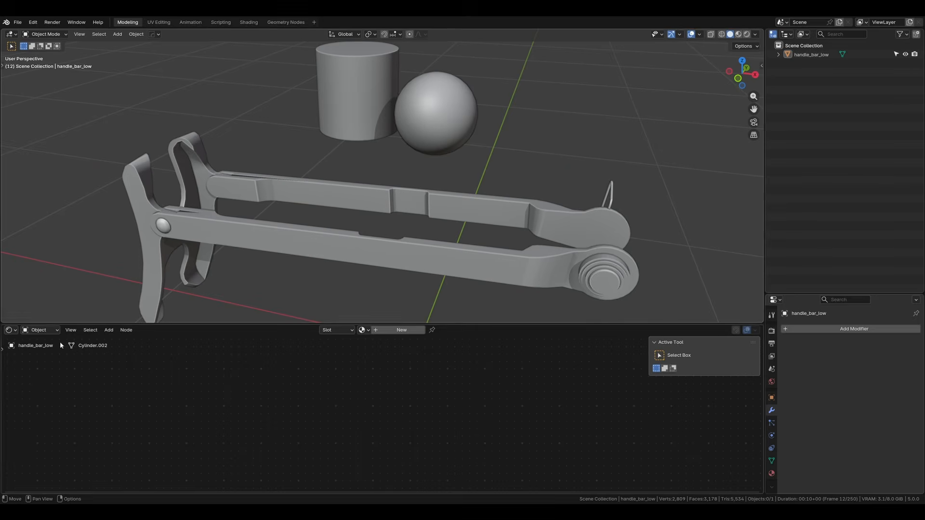
{"action": "left_click", "coordinate": [402, 330]}
{"action": "key", "text": "Home"}
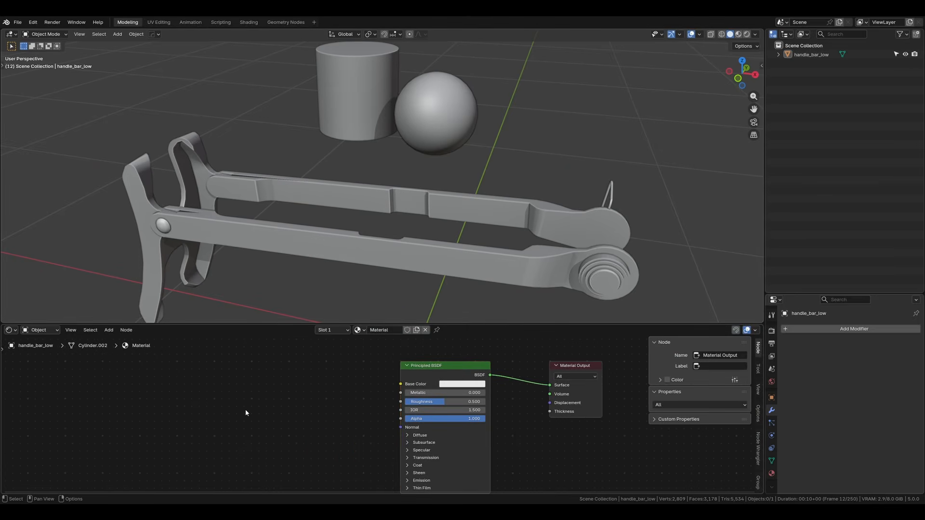
Step: Add an Image Texture node beside the Principled BSDF in the material's node graph
{"action": "key", "text": "shift+a"}
{"action": "type", "text": "image"}
{"action": "key", "text": "Return"}
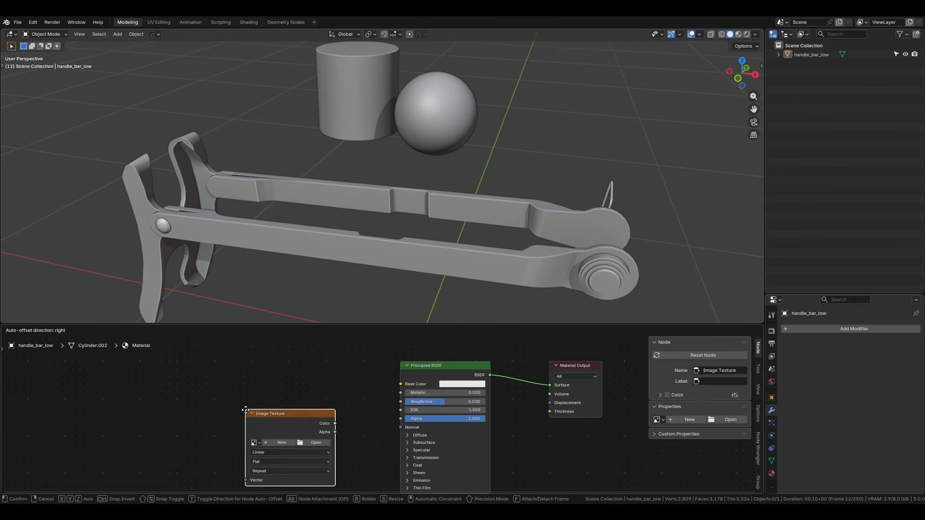
{"action": "left_click", "coordinate": [232, 371]}
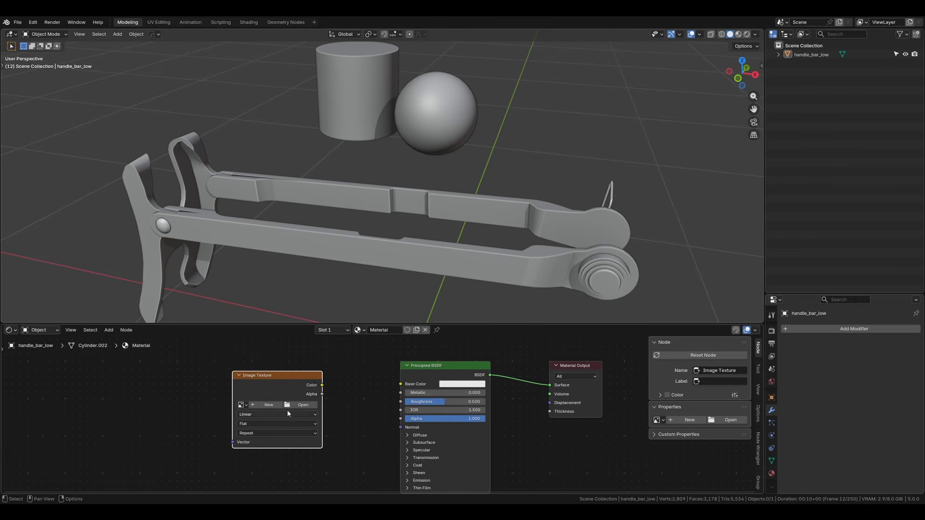
Step: Create a new image named Grid in the Image Texture node, with the generated type UV Grid
{"action": "left_click", "coordinate": [265, 405]}
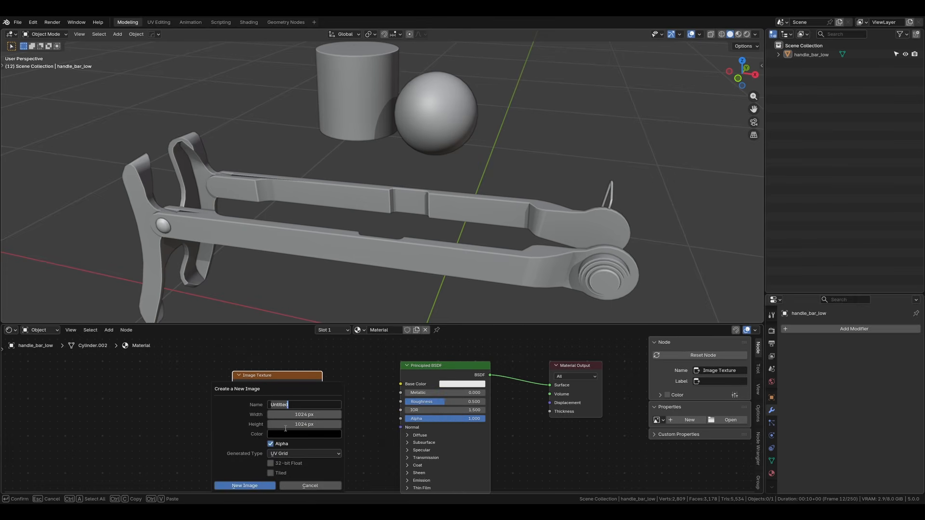
{"action": "type", "text": "Grid"}
{"action": "key", "text": "Return"}
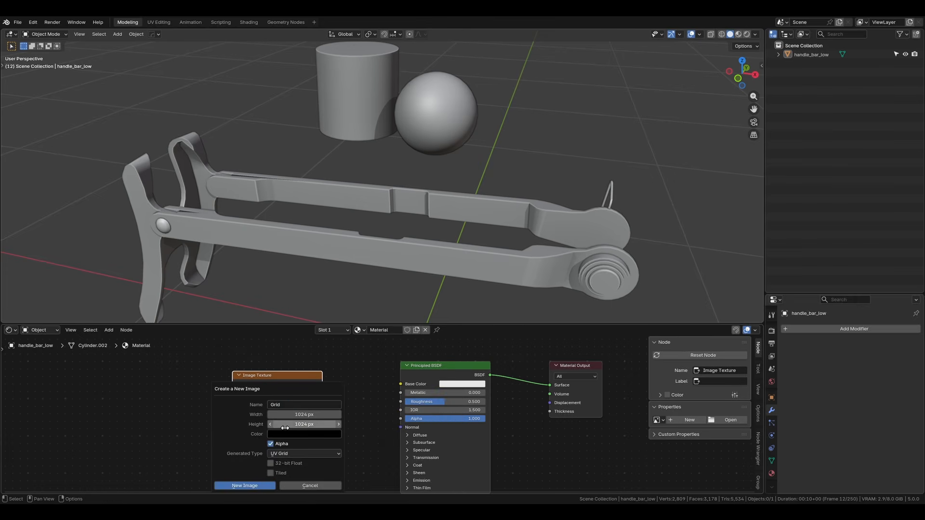
{"action": "left_click", "coordinate": [280, 457]}
{"action": "left_click", "coordinate": [291, 475]}
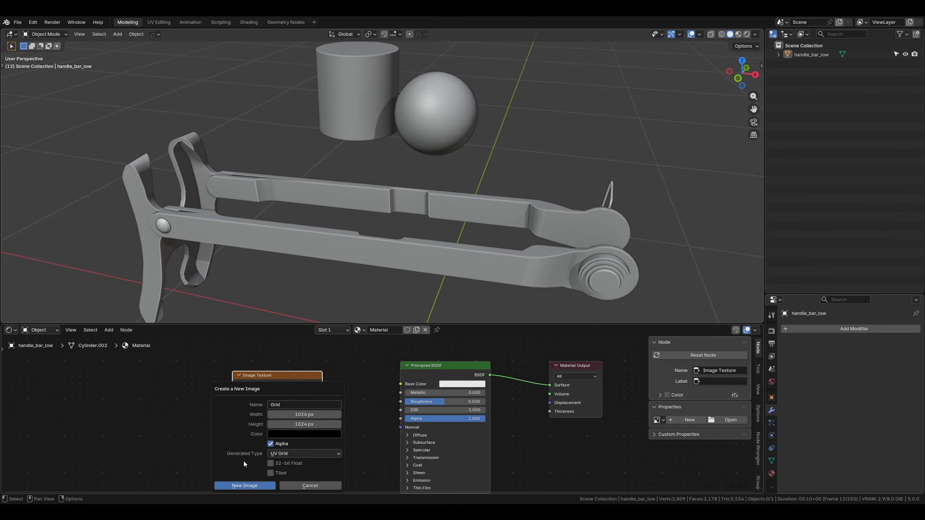
{"action": "left_click", "coordinate": [244, 485]}
Step: Connect the Grid texture's Color output to the Principled BSDF's Base Color and select the handle_bar_low object
{"action": "left_click_drag", "start_coordinate": [322, 385], "coordinate": [400, 384]}
{"action": "left_click", "coordinate": [456, 224]}
{"action": "scroll", "coordinate": [456, 225], "scroll_direction": "down", "scroll_amount": 1}
{"action": "middle_click_drag", "start_coordinate": [448, 316], "coordinate": [475, 316]}
{"action": "left_click", "coordinate": [470, 88]}
{"action": "scroll", "coordinate": [470, 88], "scroll_direction": "up", "scroll_amount": 2}
{"action": "left_click", "coordinate": [415, 114]}
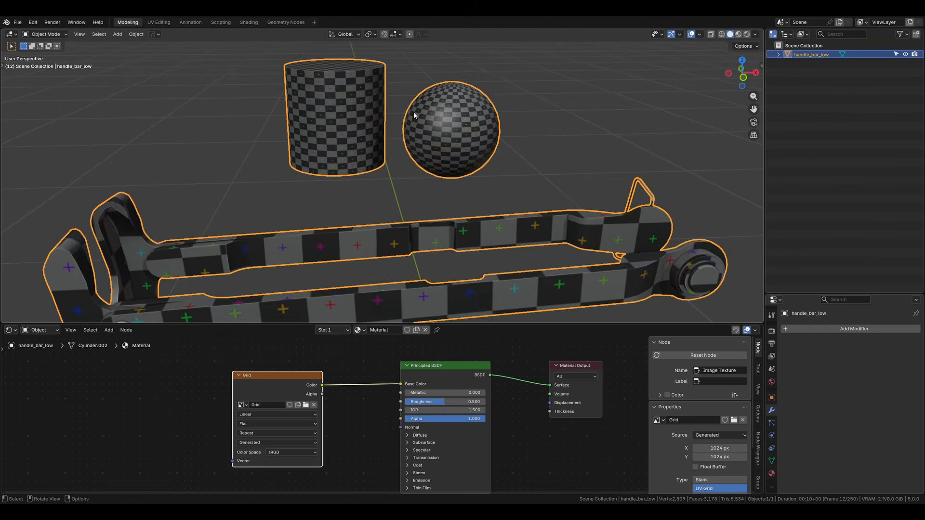
Step: Remap the UVs of all faces of handle_bar_low with Cylinder Projection and return to Object Mode
{"action": "middle_click_drag", "start_coordinate": [414, 114], "coordinate": [380, 217]}
{"action": "key", "text": "Tab"}
{"action": "key", "text": "a"}
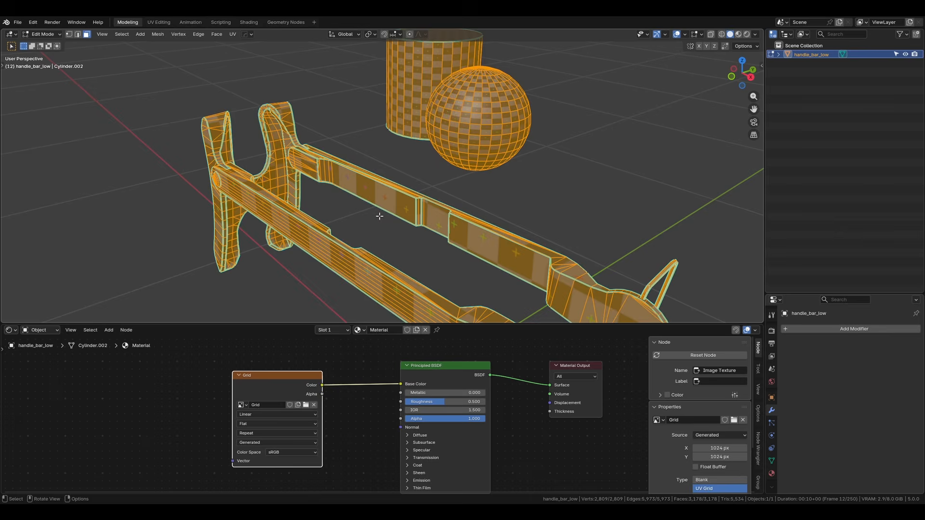
{"action": "key", "text": "u"}
{"action": "key", "text": "Down"}
{"action": "key", "text": "Down"}
{"action": "key", "text": "Down"}
{"action": "key", "text": "Down"}
{"action": "key", "text": "Down"}
{"action": "key", "text": "Down"}
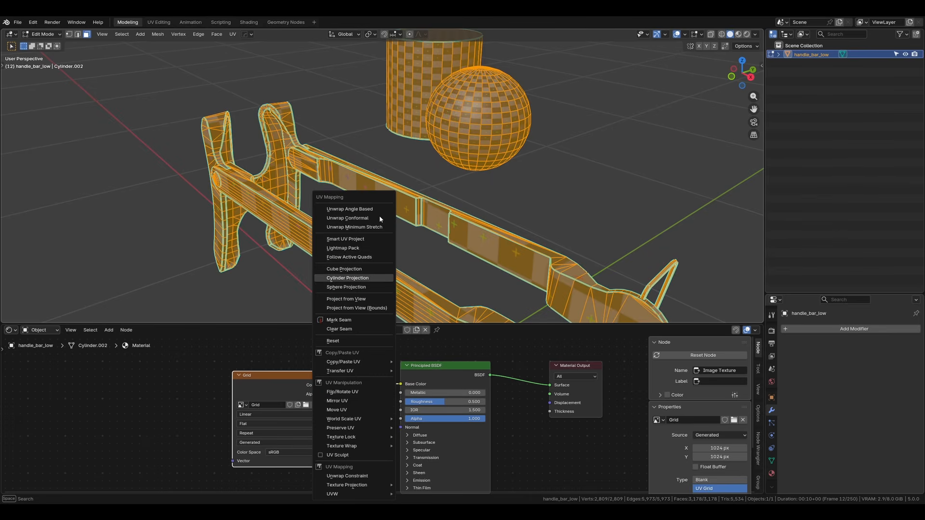
{"action": "key", "text": "Return"}
{"action": "key", "text": "Tab"}
{"action": "mouse_move", "coordinate": [380, 216]}
{"action": "middle_mouse_down"}
{"action": "mouse_move", "coordinate": [424, 186]}
{"action": "mouse_move", "coordinate": [433, 165]}
{"action": "mouse_move", "coordinate": [371, 220]}
{"action": "middle_mouse_up"}
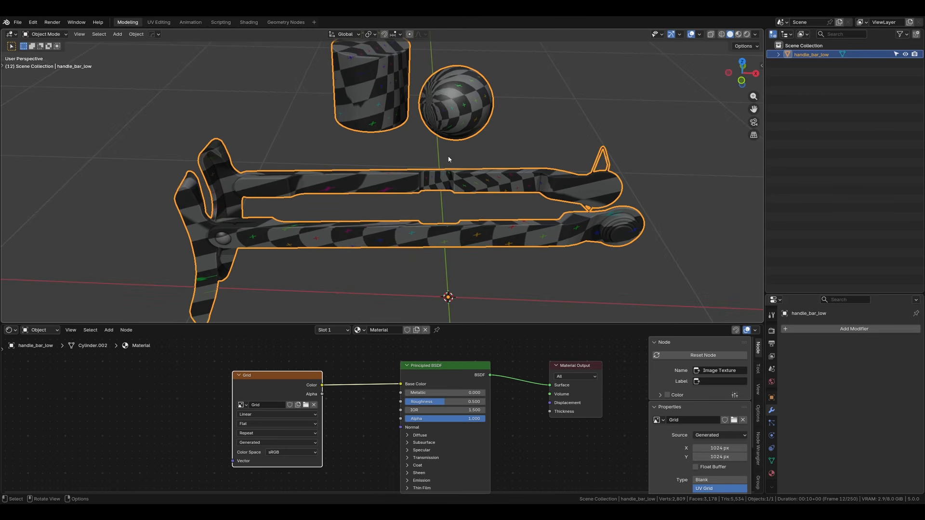
Step: Set the viewport shading's lighting to Flat and select handle_bar_low
{"action": "left_click", "coordinate": [105, 413]}
{"action": "middle_click_drag", "start_coordinate": [105, 413], "coordinate": [122, 415]}
{"action": "middle_click_drag", "start_coordinate": [122, 416], "coordinate": [164, 409]}
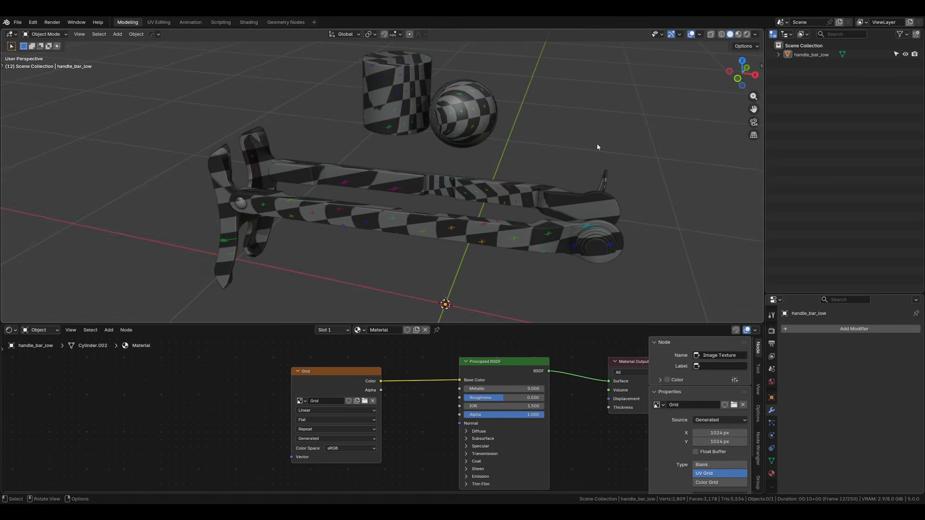
{"action": "left_click", "coordinate": [755, 34]}
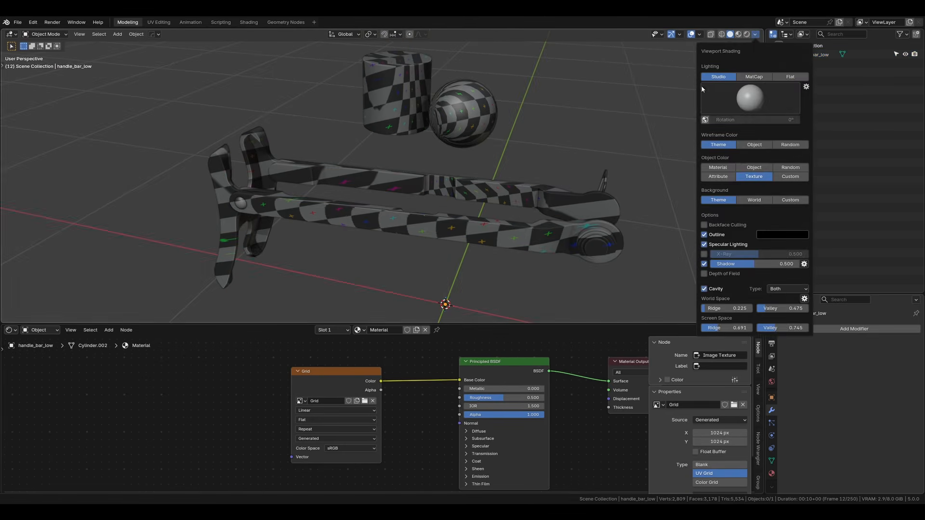
{"action": "left_click", "coordinate": [785, 77]}
{"action": "left_click", "coordinate": [508, 201]}
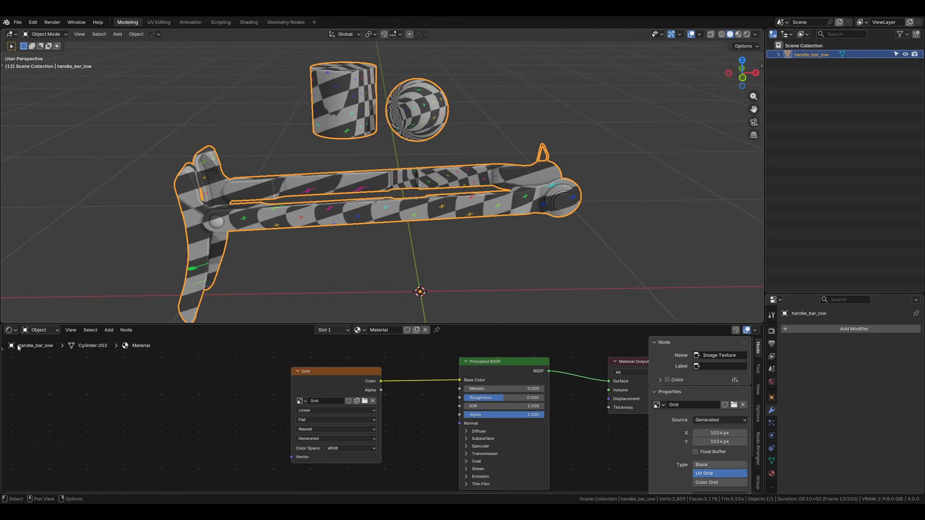
Step: Create a geometry node group named ProceduralUVs on handle_bar_low and protect it with a fake user
{"action": "left_click", "coordinate": [9, 330]}
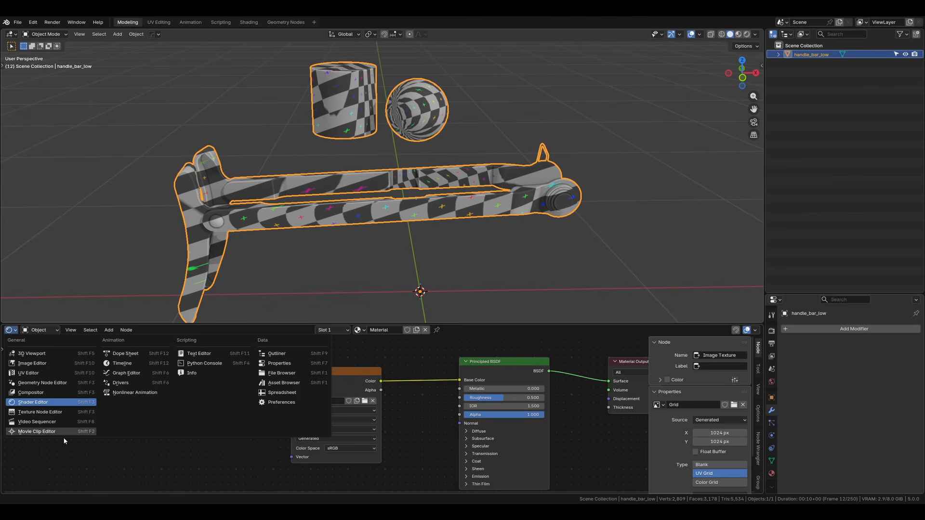
{"action": "left_click", "coordinate": [46, 383]}
{"action": "left_click", "coordinate": [372, 331]}
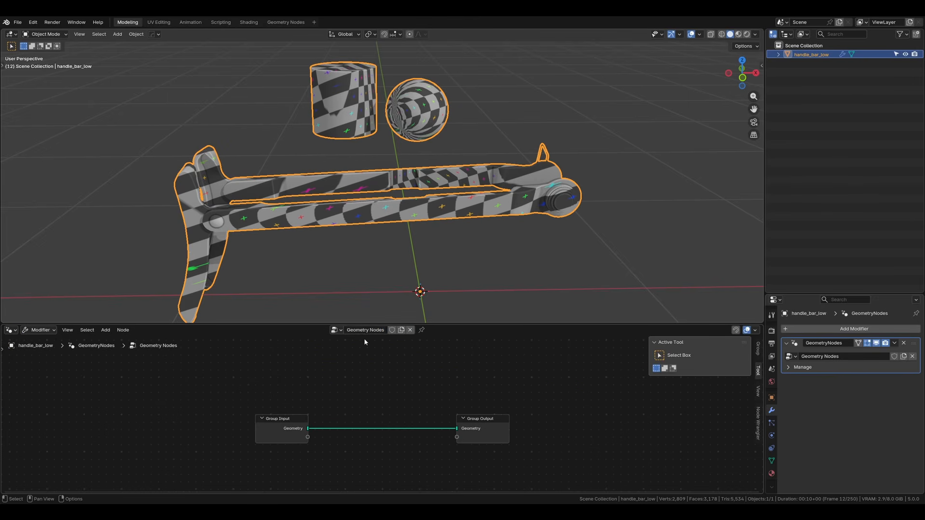
{"action": "double_click", "coordinate": [365, 330]}
{"action": "type", "text": "Pro"}
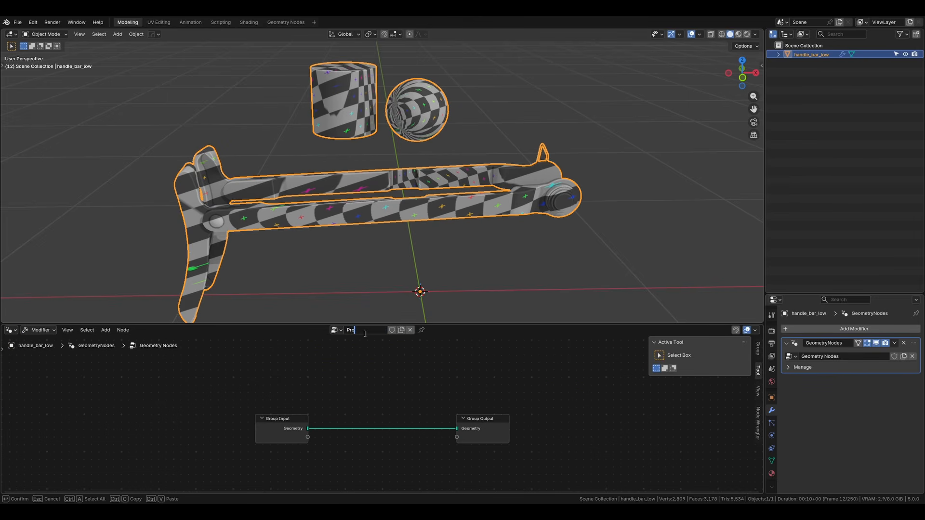
{"action": "type", "text": "ceduralUVs"}
{"action": "key", "text": "Return"}
{"action": "left_click", "coordinate": [390, 330]}
Step: Spread the Group Input and Group Output nodes apart and add a UV Unwrap node below their link
{"action": "left_click_drag", "start_coordinate": [482, 432], "coordinate": [596, 425]}
{"action": "left_click_drag", "start_coordinate": [262, 427], "coordinate": [106, 396]}
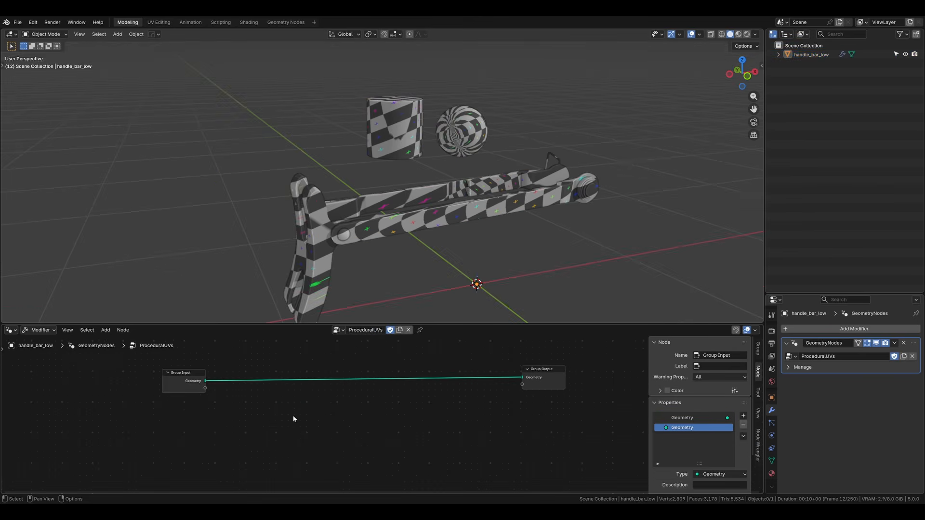
{"action": "key", "text": "shift+a"}
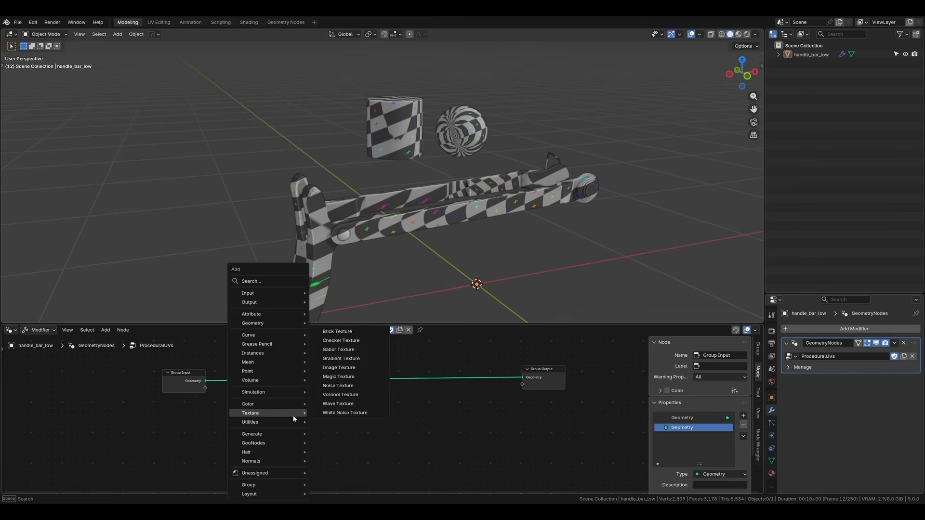
{"action": "type", "text": "uv unw"}
{"action": "key", "text": "Return"}
{"action": "left_click", "coordinate": [293, 416]}
{"action": "scroll", "coordinate": [308, 395], "scroll_direction": "up", "scroll_amount": 3}
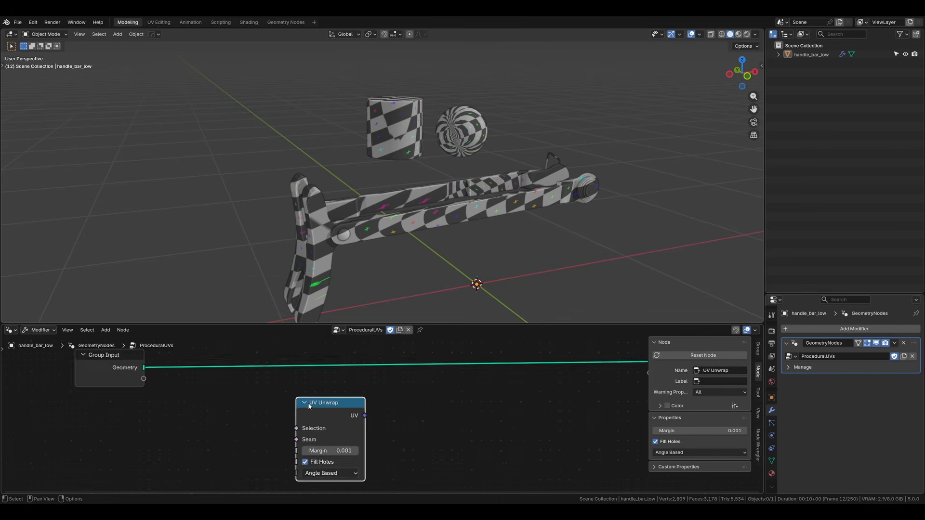
{"action": "middle_click_drag", "start_coordinate": [321, 374], "coordinate": [299, 399]}
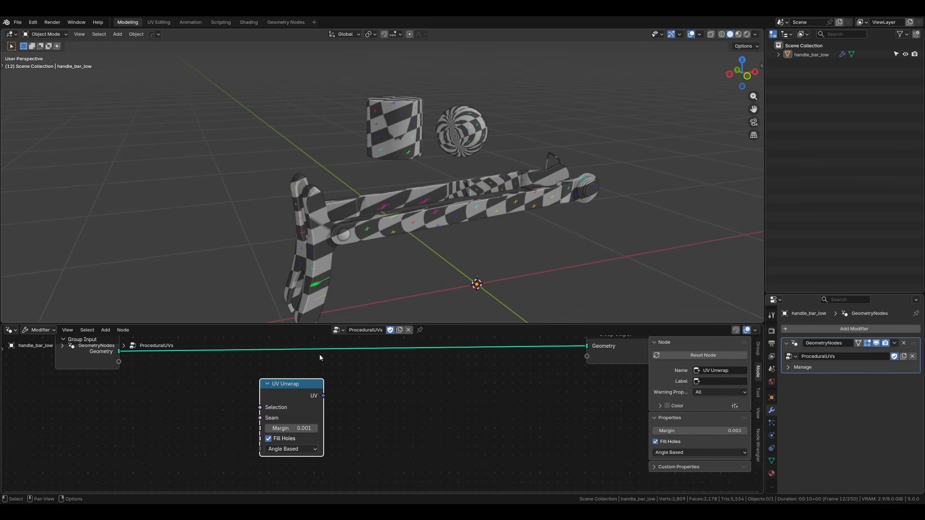
{"action": "middle_click_drag", "start_coordinate": [340, 360], "coordinate": [341, 373]}
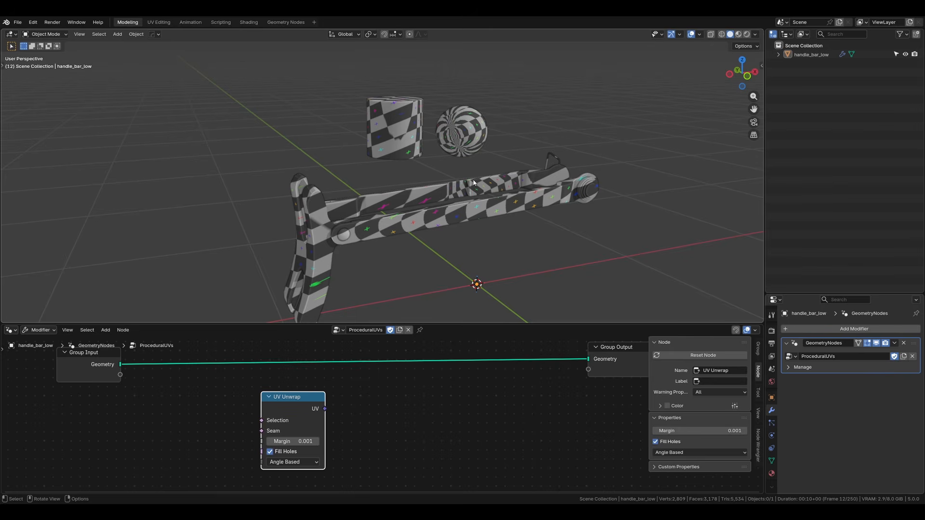
Step: Insert a Store Named Attribute node into the geometry link between Group Input and Group Output
{"action": "key", "text": "shift+a"}
{"action": "type", "text": "store"}
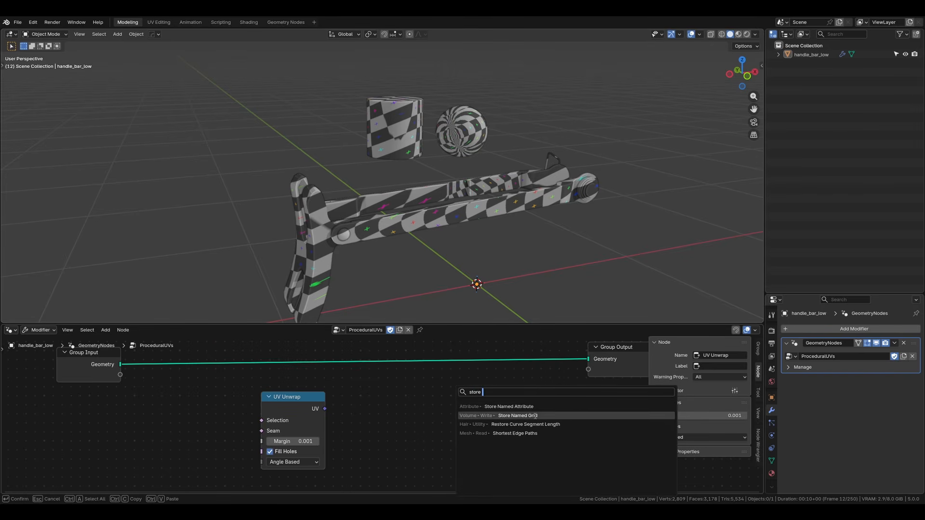
{"action": "left_click", "coordinate": [505, 407]}
{"action": "left_click", "coordinate": [446, 355]}
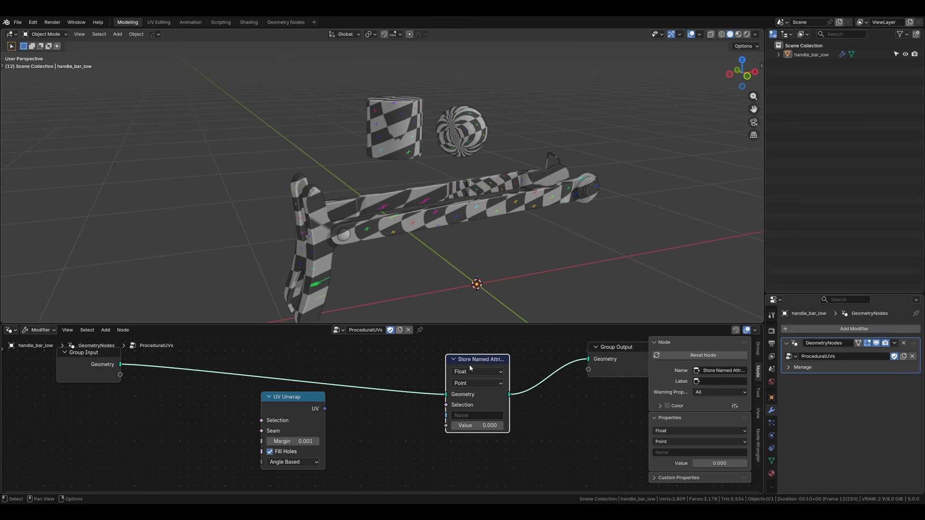
{"action": "left_click", "coordinate": [94, 379]}
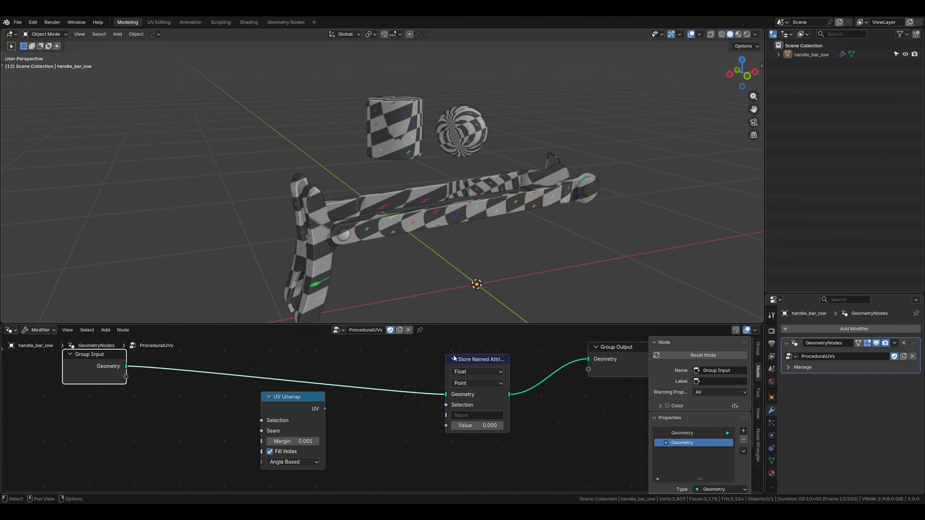
{"action": "left_click_drag", "start_coordinate": [454, 358], "coordinate": [430, 338]}
{"action": "key", "text": "Home"}
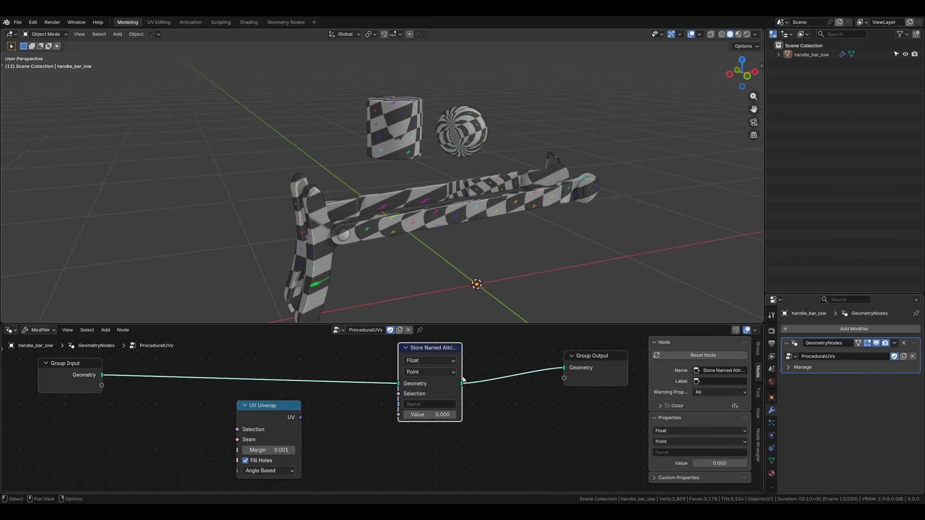
Step: Connect the UV Unwrap node's UV output to the Value input of Store Named Attribute
{"action": "left_click", "coordinate": [291, 426]}
{"action": "scroll", "coordinate": [308, 426], "scroll_direction": "up", "scroll_amount": 2}
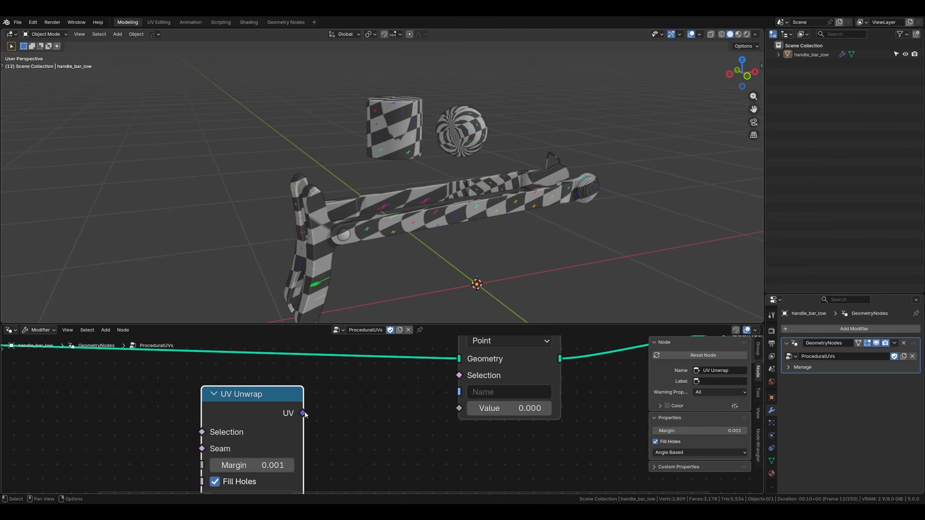
{"action": "left_click_drag", "start_coordinate": [304, 413], "coordinate": [459, 409]}
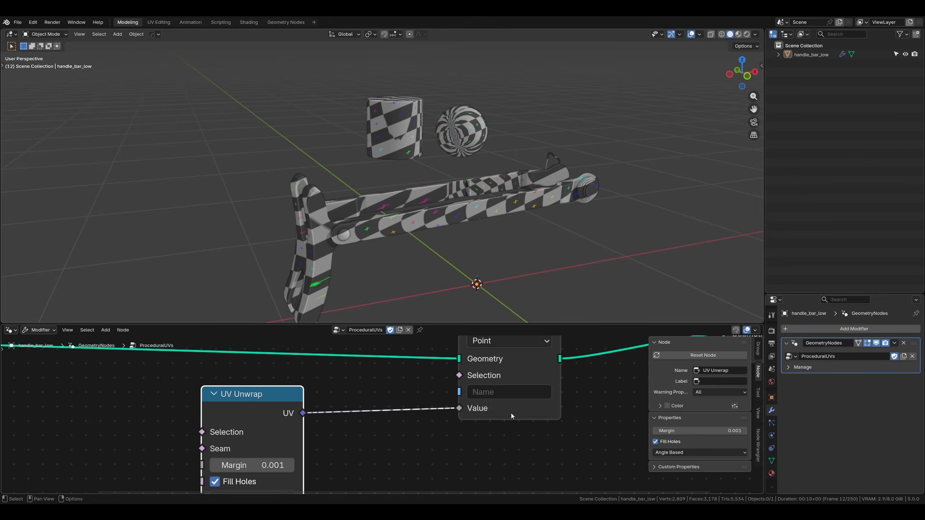
{"action": "scroll", "coordinate": [456, 414], "scroll_direction": "down", "scroll_amount": 4}
Step: Set the Store Named Attribute node's data type to Vector and its domain to Face Corner
{"action": "left_click", "coordinate": [458, 391]}
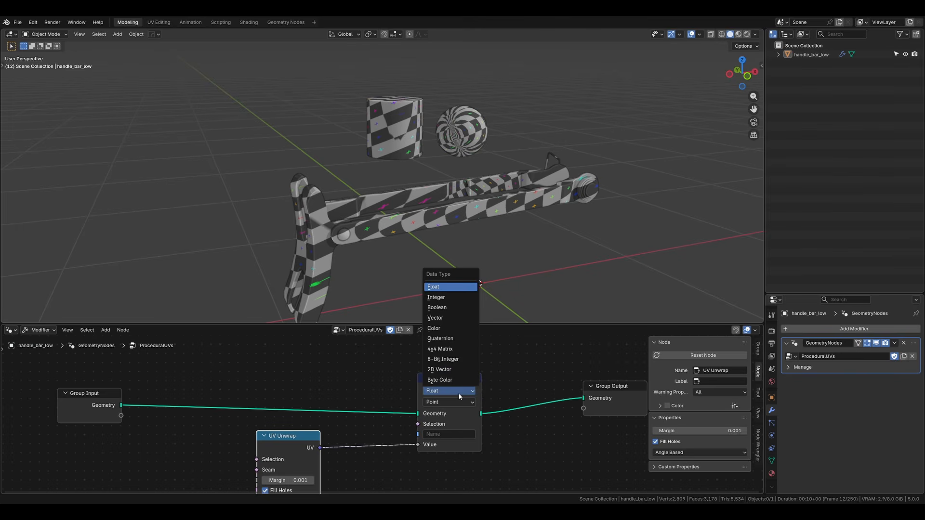
{"action": "left_click", "coordinate": [436, 318]}
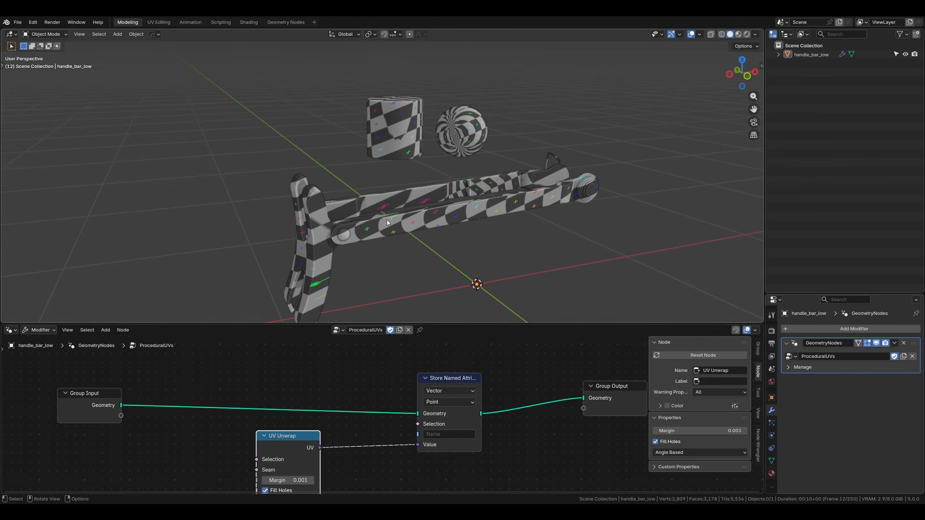
{"action": "scroll", "coordinate": [339, 155], "scroll_direction": "up", "scroll_amount": 5}
{"action": "scroll", "coordinate": [339, 240], "scroll_direction": "up", "scroll_amount": 2}
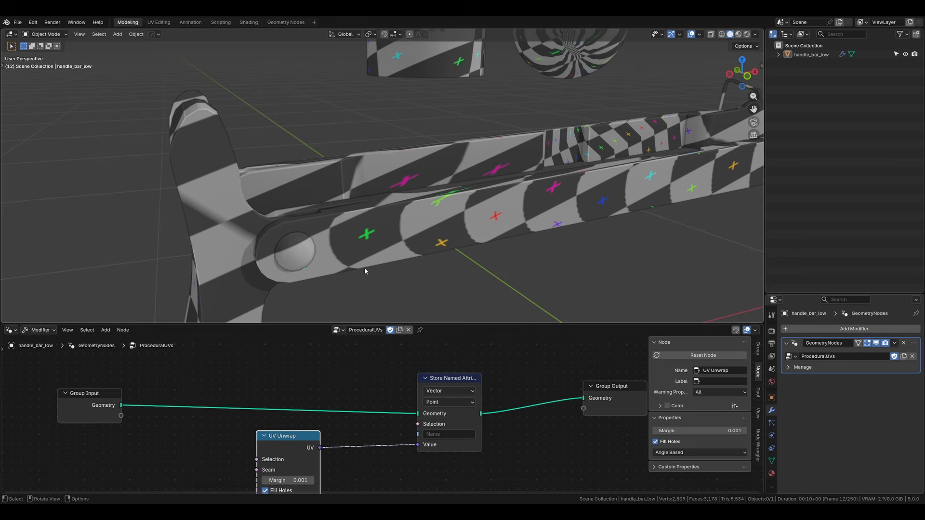
{"action": "left_click", "coordinate": [466, 401]}
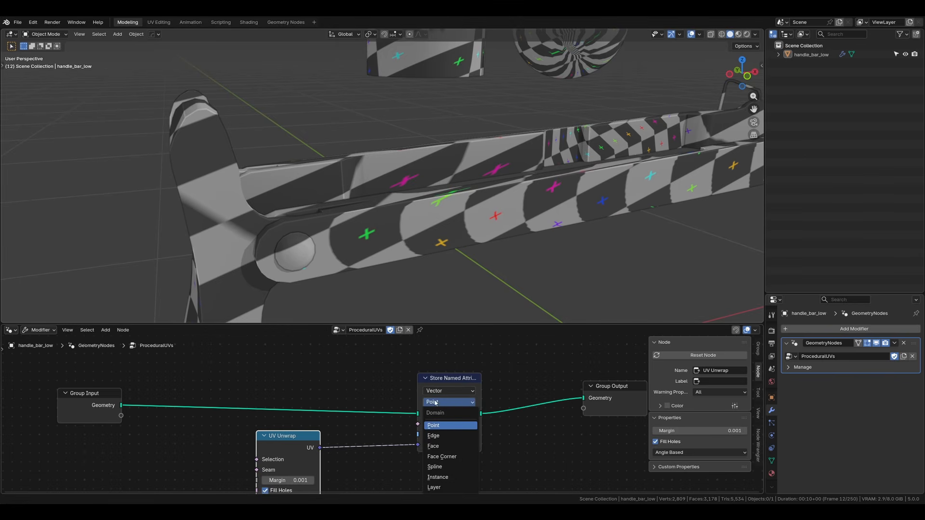
{"action": "left_click", "coordinate": [442, 457]}
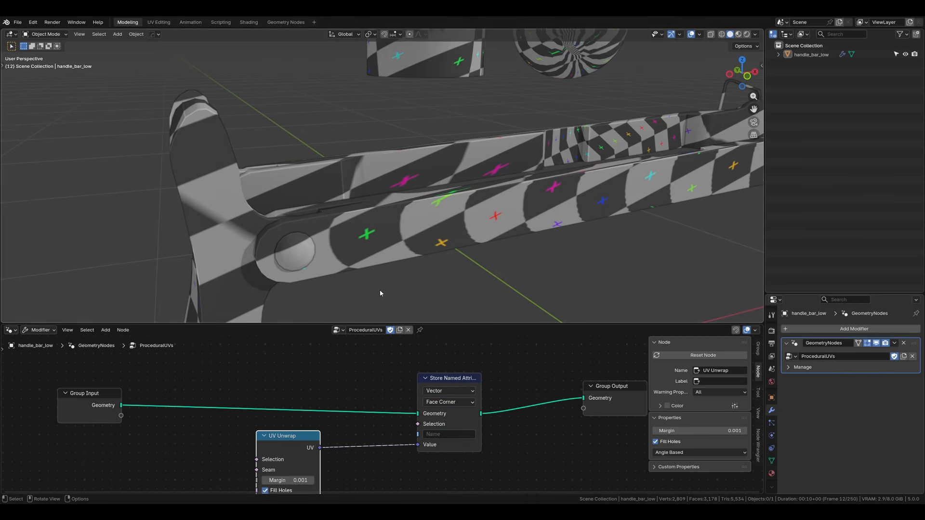
Step: Name the stored attribute procedural_uvs in the Store Named Attribute node
{"action": "left_click", "coordinate": [458, 435]}
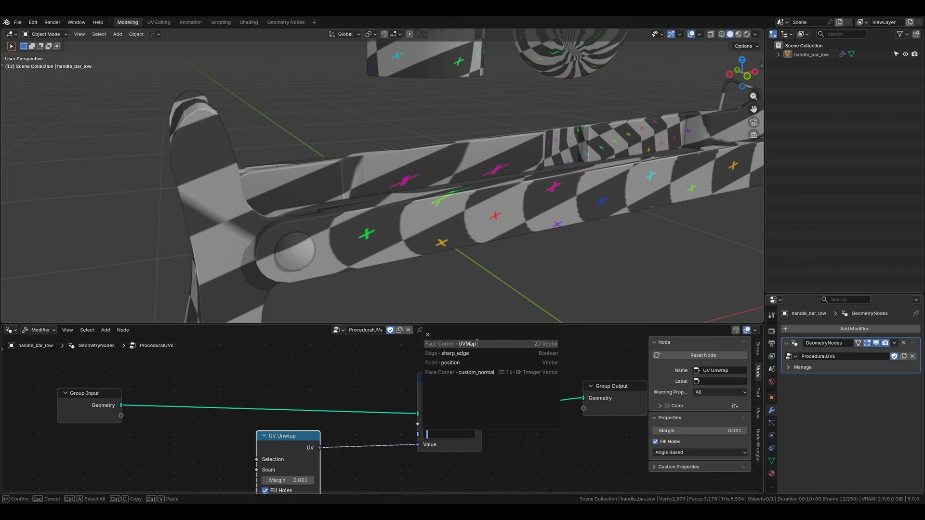
{"action": "type", "text": "proce"}
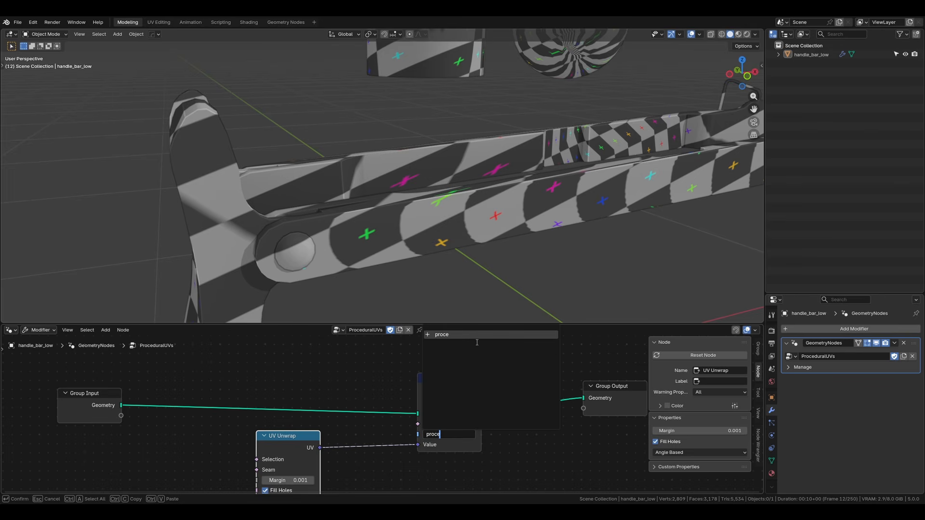
{"action": "type", "text": "dural_uvs"}
{"action": "key", "text": "Return"}
{"action": "middle_click_drag", "start_coordinate": [476, 342], "coordinate": [436, 337]}
Step: Show the named attributes that the GeometryNodes modifier writes
{"action": "left_click", "coordinate": [820, 368]}
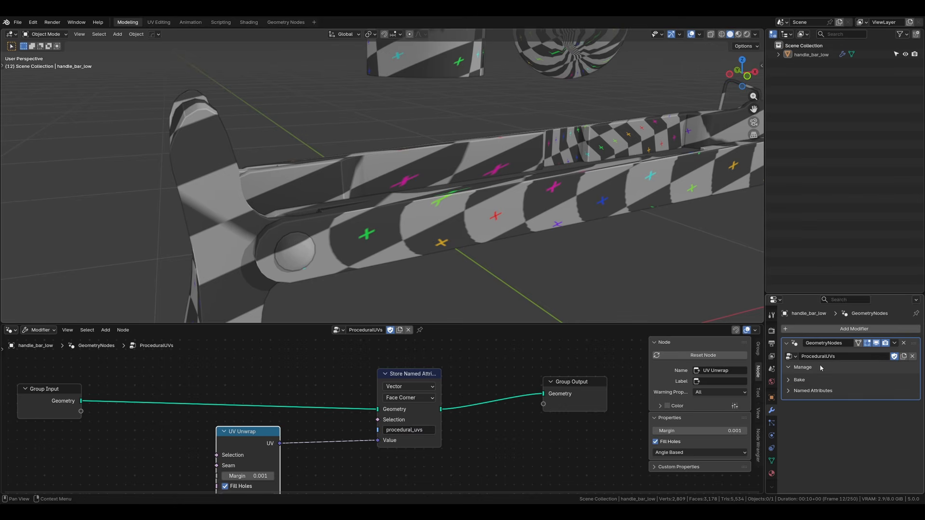
{"action": "left_click", "coordinate": [814, 390]}
{"action": "middle_click_drag", "start_coordinate": [335, 395], "coordinate": [397, 352]}
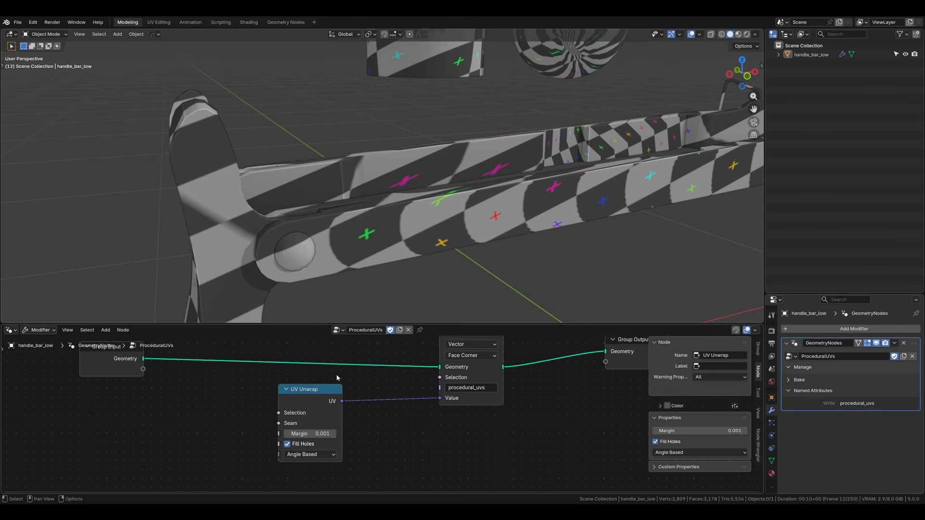
Step: Select the handle bar model and open its material's node tree in the Shader Editor
{"action": "left_click", "coordinate": [279, 242]}
{"action": "scroll", "coordinate": [279, 241], "scroll_direction": "down", "scroll_amount": 2}
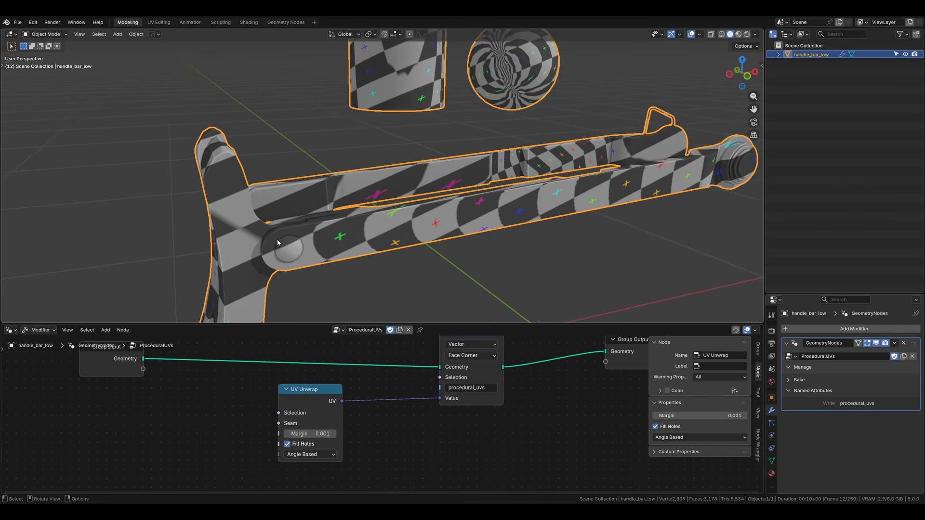
{"action": "left_click", "coordinate": [10, 330]}
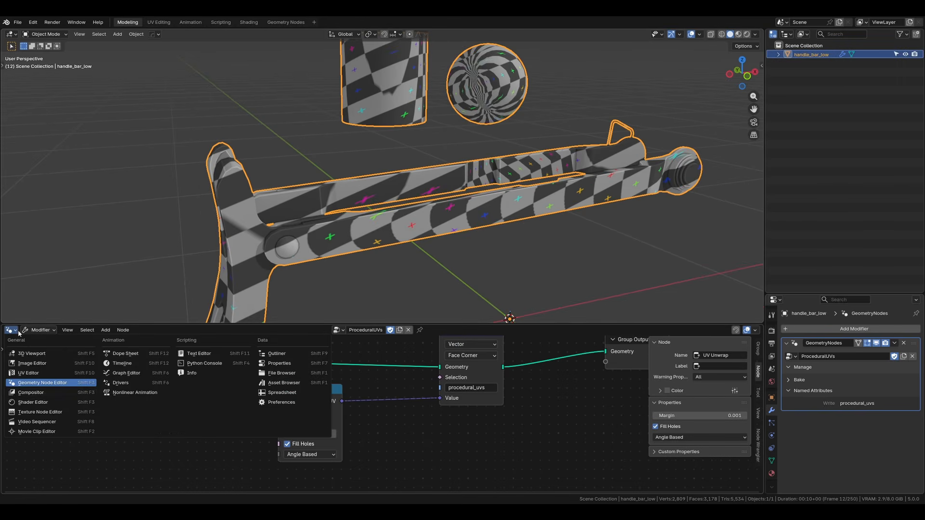
{"action": "left_click", "coordinate": [33, 402]}
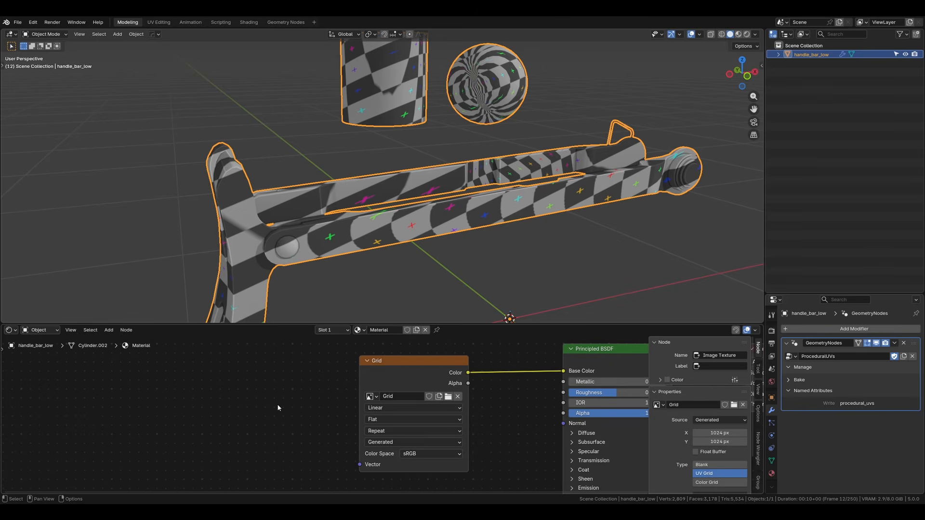
Step: Add an Attribute node ahead of the Grid image texture and set its attribute name to procedural_uvs
{"action": "key", "text": "shift+a"}
{"action": "type", "text": "attr"}
{"action": "key", "text": "Return"}
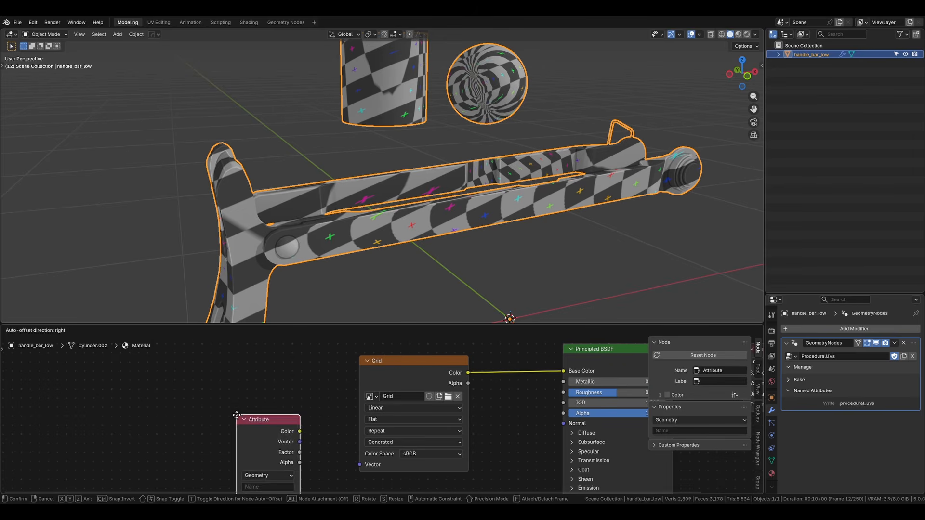
{"action": "left_click", "coordinate": [175, 365]}
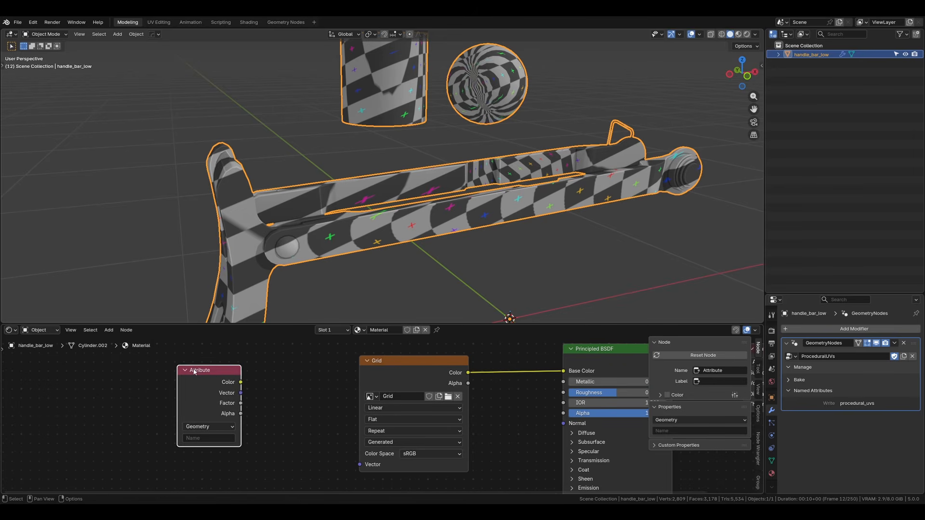
{"action": "left_click", "coordinate": [212, 438]}
{"action": "type", "text": "proce"}
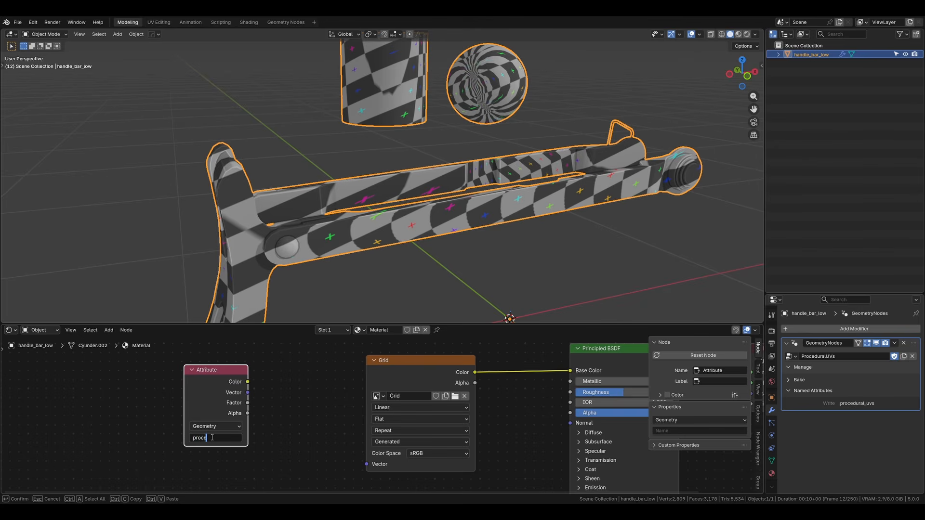
{"action": "type", "text": "dural_uvs"}
{"action": "key", "text": "Return"}
Step: Connect the Attribute node's Vector output to the Grid image texture's Vector input
{"action": "left_click_drag", "start_coordinate": [247, 393], "coordinate": [377, 466]}
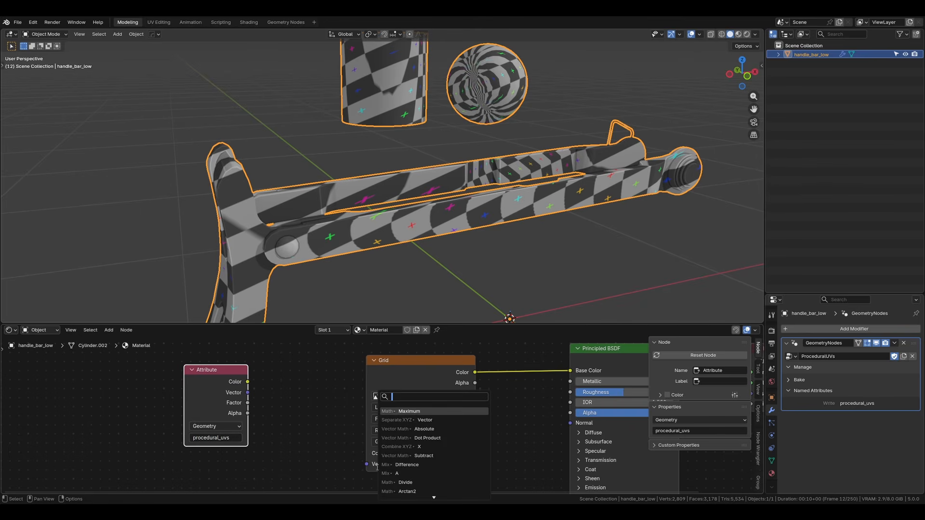
{"action": "left_click_drag", "start_coordinate": [247, 393], "coordinate": [367, 464]}
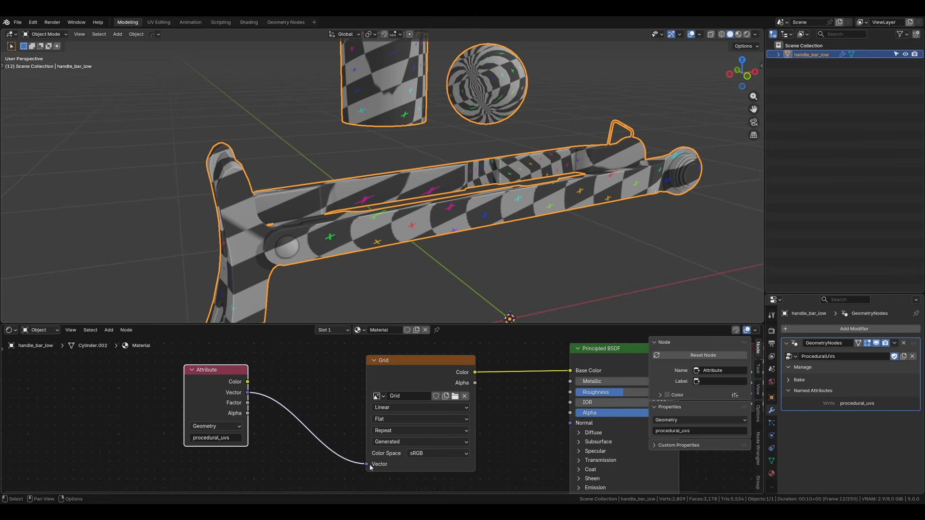
Step: Examine the checker pattern on the handle bar and the solid viewport shading options
{"action": "left_click", "coordinate": [443, 259]}
{"action": "mouse_move", "coordinate": [443, 260]}
{"action": "middle_mouse_down"}
{"action": "mouse_move", "coordinate": [459, 228]}
{"action": "mouse_move", "coordinate": [439, 259]}
{"action": "middle_mouse_up"}
{"action": "left_click", "coordinate": [382, 239]}
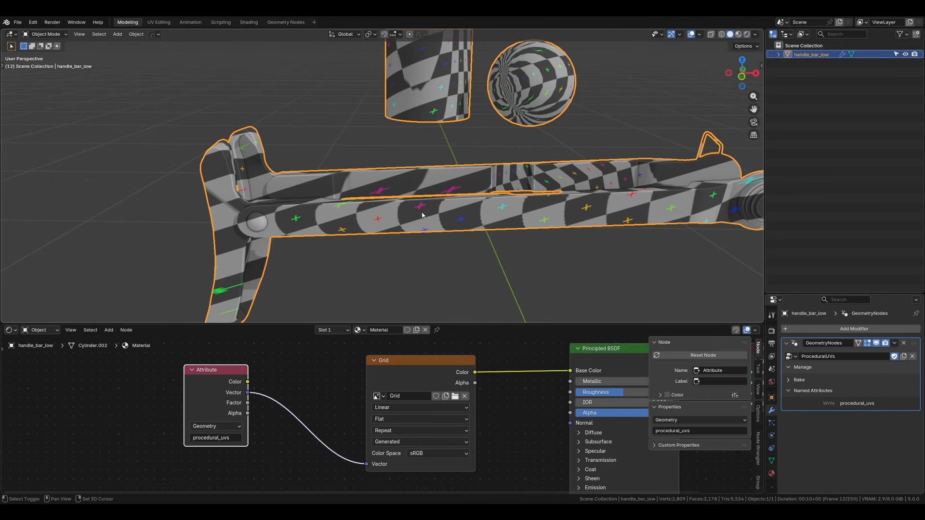
{"action": "key", "text": "KP_Decimal"}
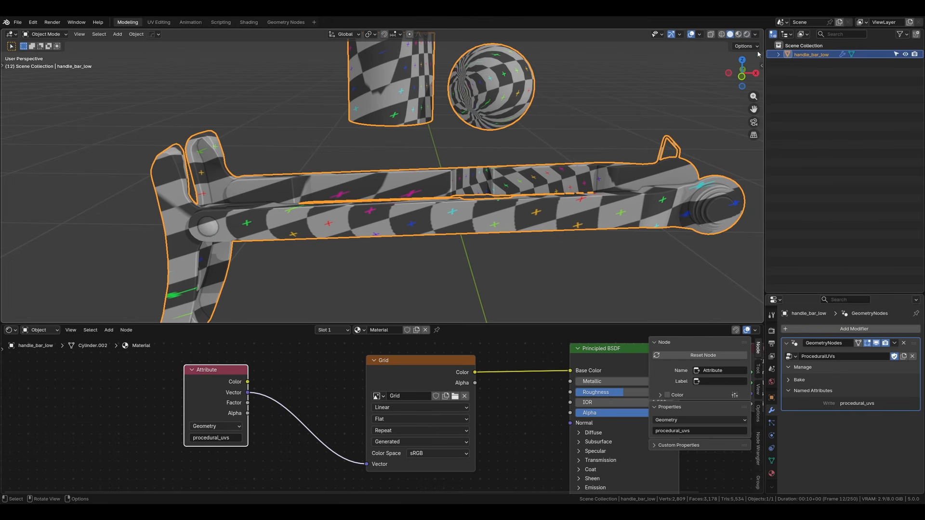
{"action": "left_click", "coordinate": [754, 34]}
{"action": "left_click", "coordinate": [755, 34]}
{"action": "left_click", "coordinate": [754, 35]}
{"action": "left_click", "coordinate": [754, 35]}
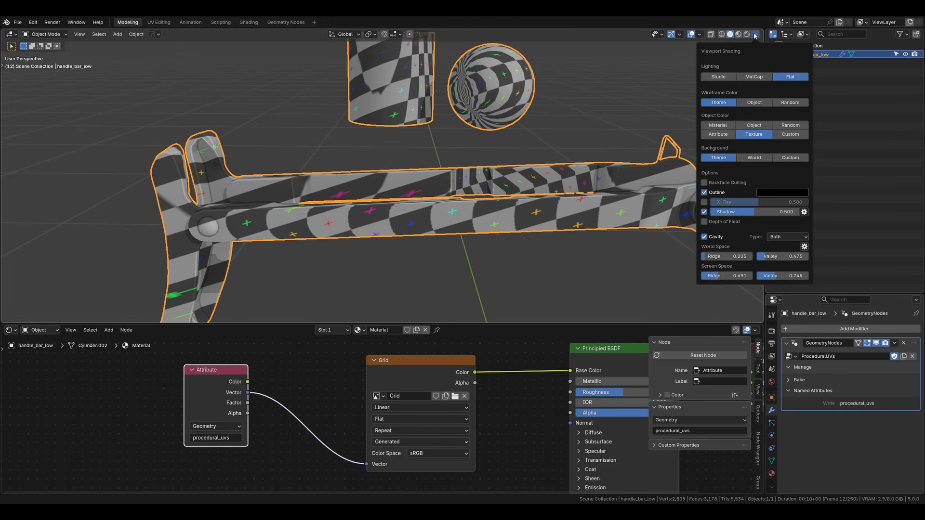
Step: Switch the viewport to rendered shading and preview the Attribute node and the Principled BSDF in it
{"action": "left_click_drag", "start_coordinate": [226, 392], "coordinate": [226, 407]}
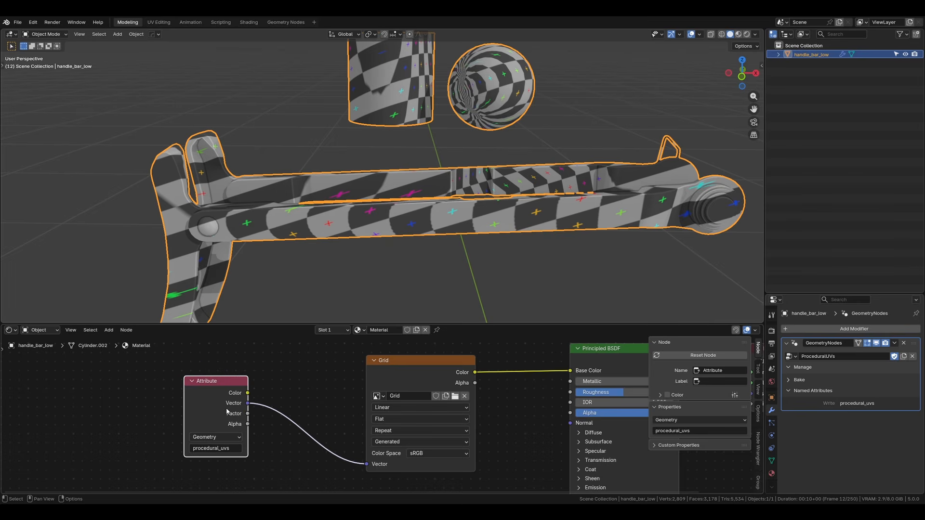
{"action": "left_click", "coordinate": [227, 407], "text": "ctrl+shift"}
{"action": "middle_click_drag", "start_coordinate": [495, 369], "coordinate": [418, 393]}
{"action": "left_click", "coordinate": [436, 248]}
{"action": "key", "text": "z"}
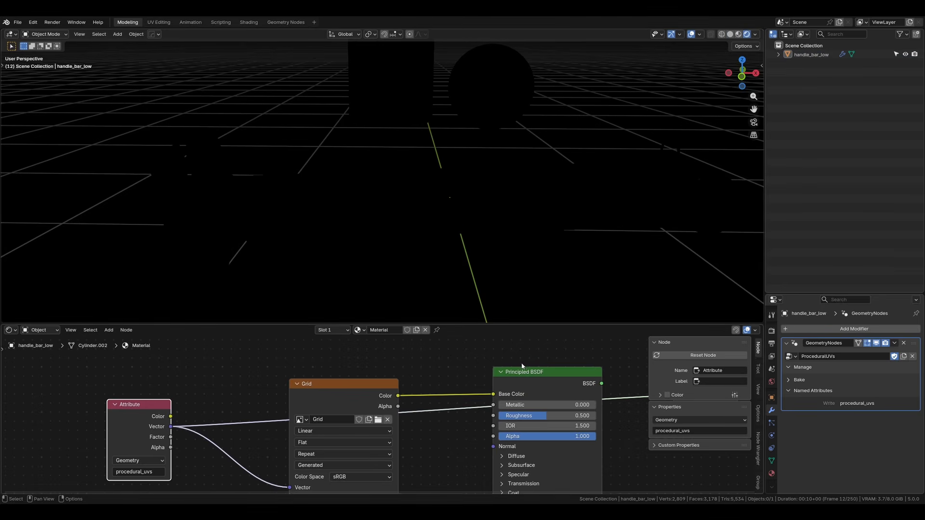
{"action": "left_click", "coordinate": [530, 383], "text": "ctrl+shift"}
Step: Try the Emission and Combined viewport render passes and return to the Diffuse Color pass
{"action": "left_click", "coordinate": [755, 35]}
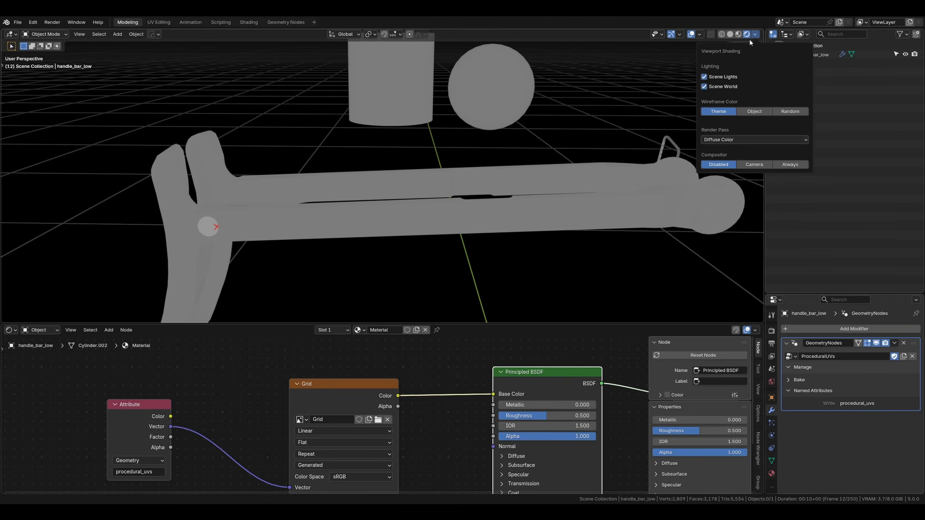
{"action": "left_click", "coordinate": [721, 139]}
{"action": "left_click", "coordinate": [718, 164]}
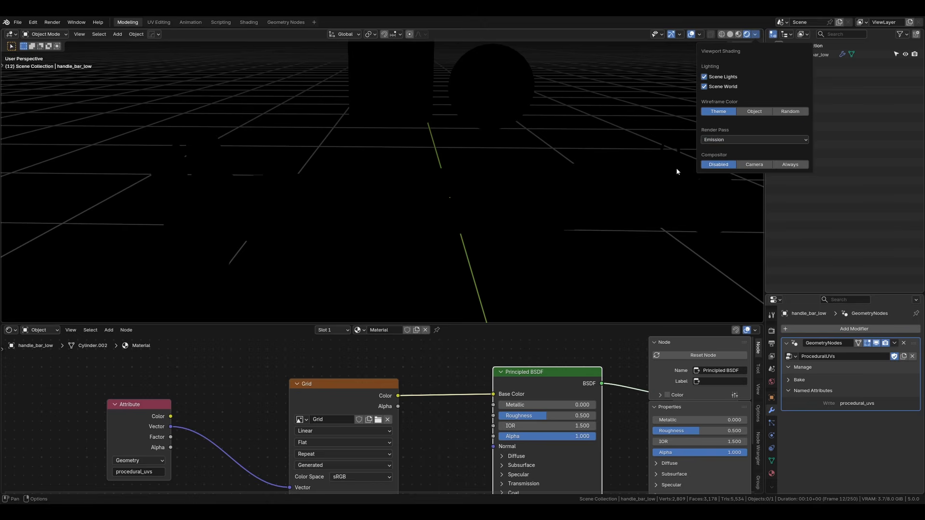
{"action": "left_click", "coordinate": [718, 140]}
{"action": "left_click", "coordinate": [636, 163]}
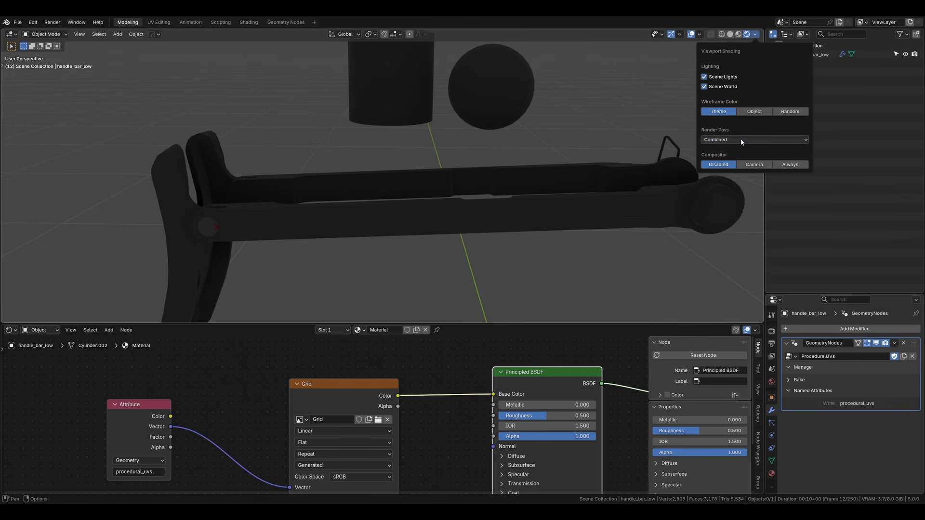
{"action": "left_click", "coordinate": [741, 140]}
{"action": "left_click", "coordinate": [718, 175]}
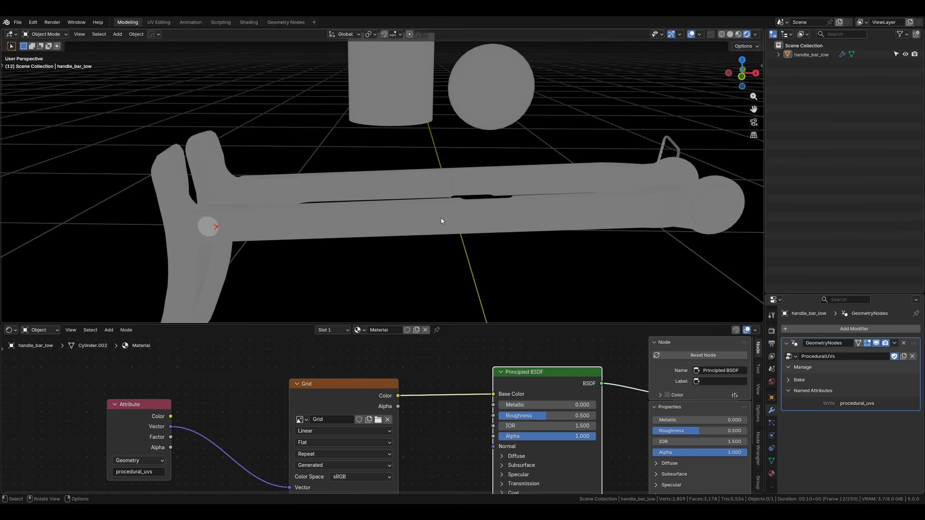
Step: Return to the handle bar's ProceduralUVs geometry node tree and move the UV Unwrap node closer to Store Named Attribute
{"action": "middle_click_drag", "start_coordinate": [440, 218], "coordinate": [431, 204]}
{"action": "left_click", "coordinate": [431, 204]}
{"action": "scroll", "coordinate": [431, 204], "scroll_direction": "down", "scroll_amount": 2}
{"action": "middle_click_drag", "start_coordinate": [333, 224], "coordinate": [362, 233]}
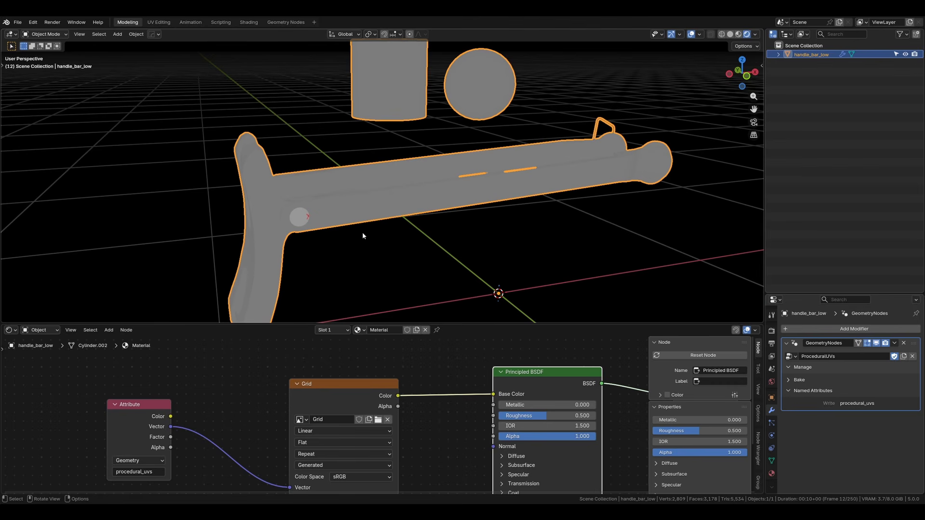
{"action": "left_click", "coordinate": [11, 330]}
{"action": "left_click", "coordinate": [43, 384]}
{"action": "middle_click_drag", "start_coordinate": [311, 382], "coordinate": [338, 373]}
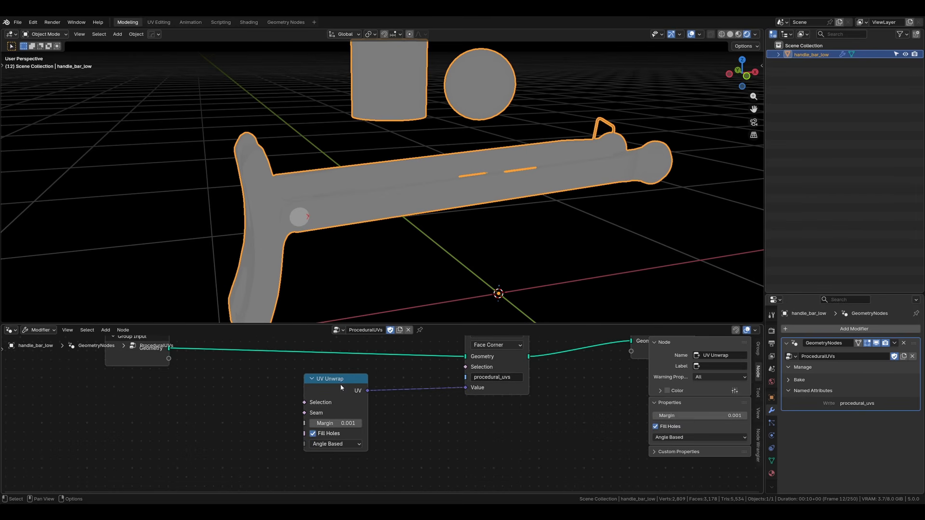
{"action": "left_click_drag", "start_coordinate": [341, 384], "coordinate": [396, 398]}
{"action": "left_click", "coordinate": [477, 263]}
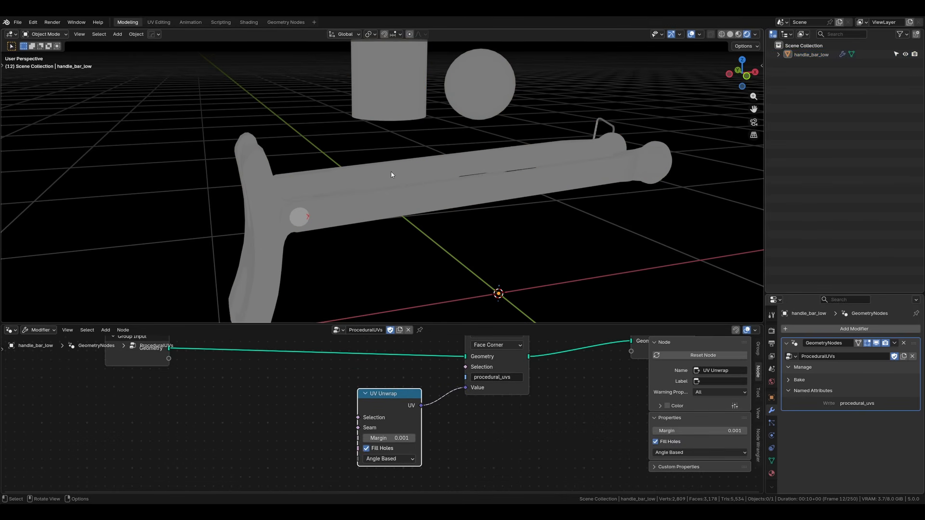
Step: Add an Edge Angle node ahead of the UV Unwrap node
{"action": "middle_click_drag", "start_coordinate": [523, 211], "coordinate": [488, 210]}
{"action": "left_click", "coordinate": [149, 399]}
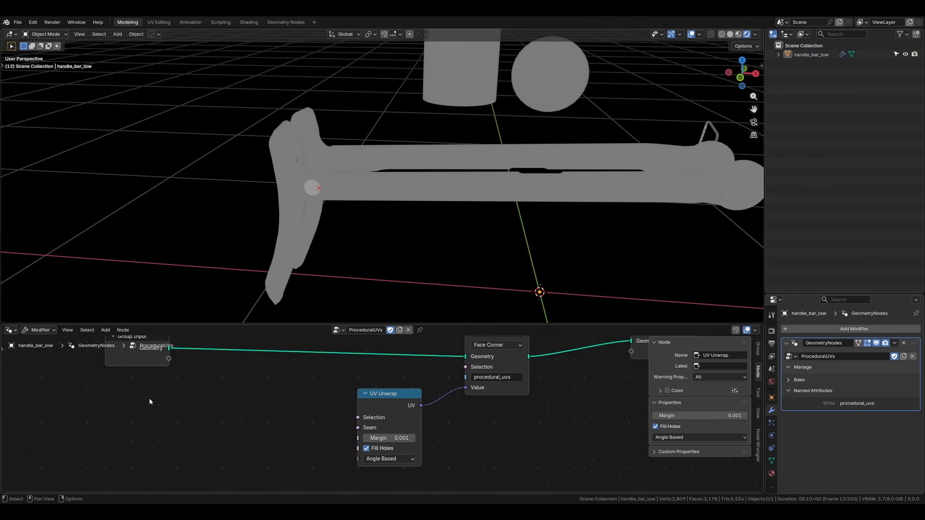
{"action": "scroll", "coordinate": [428, 206], "scroll_direction": "up", "scroll_amount": 3}
{"action": "middle_click_drag", "start_coordinate": [280, 185], "coordinate": [340, 124]}
{"action": "scroll", "coordinate": [321, 109], "scroll_direction": "down", "scroll_amount": 4}
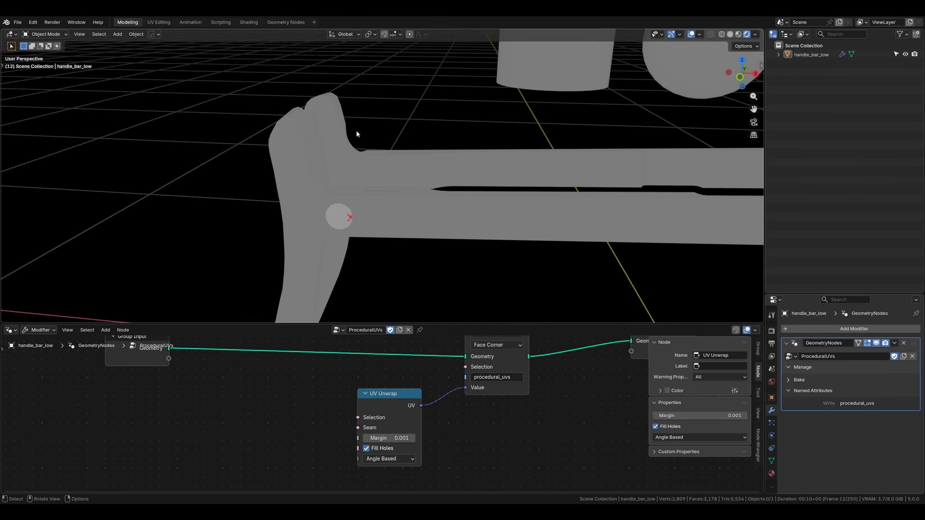
{"action": "middle_click_drag", "start_coordinate": [414, 152], "coordinate": [395, 127], "text": "shift"}
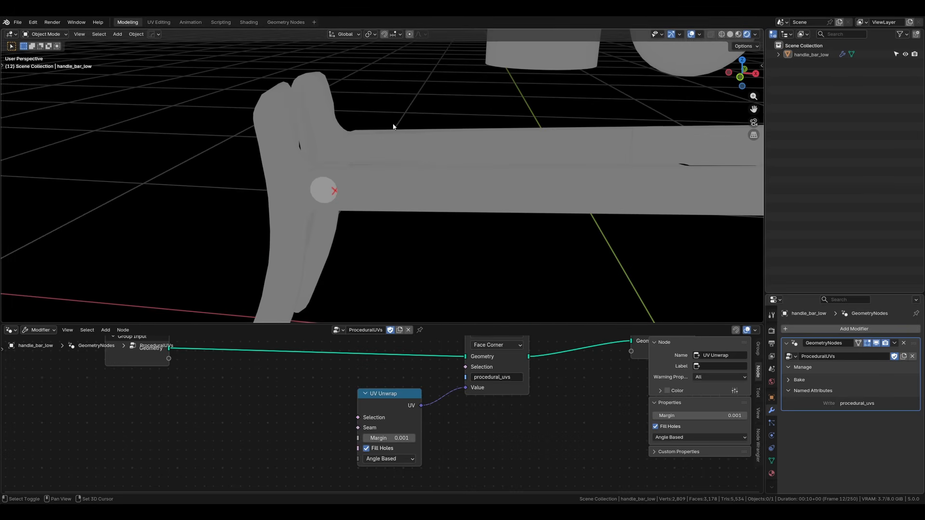
{"action": "key", "text": "shift+a"}
{"action": "type", "text": "edge"}
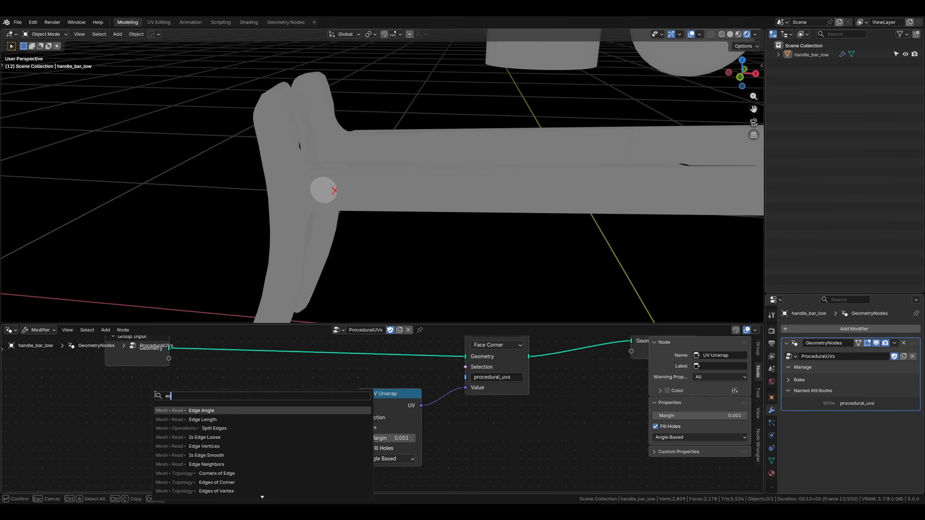
{"action": "left_click", "coordinate": [198, 410]}
{"action": "left_click", "coordinate": [140, 399]}
{"action": "scroll", "coordinate": [201, 410], "scroll_direction": "up", "scroll_amount": 3}
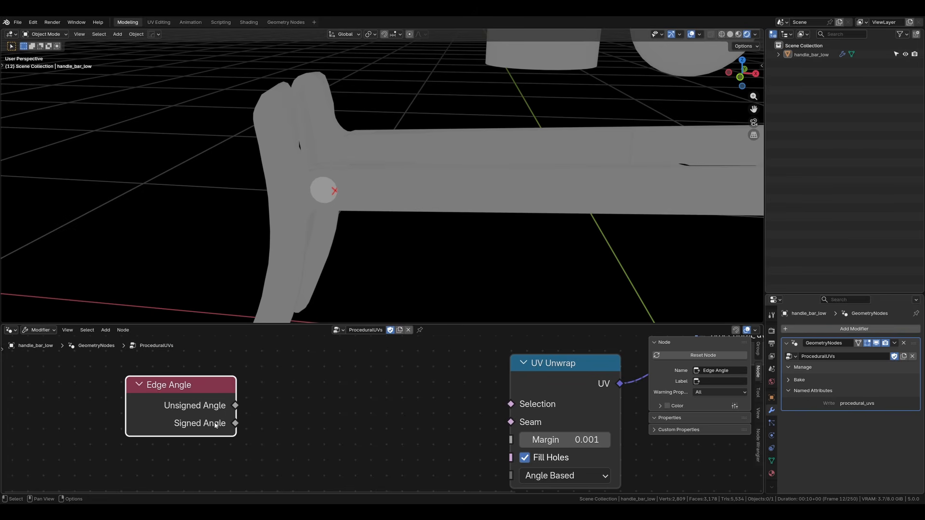
Step: Reposition the Edge Angle node and feed its Unsigned Angle output into a new Greater Than compare node
{"action": "middle_click_drag", "start_coordinate": [299, 269], "coordinate": [421, 224]}
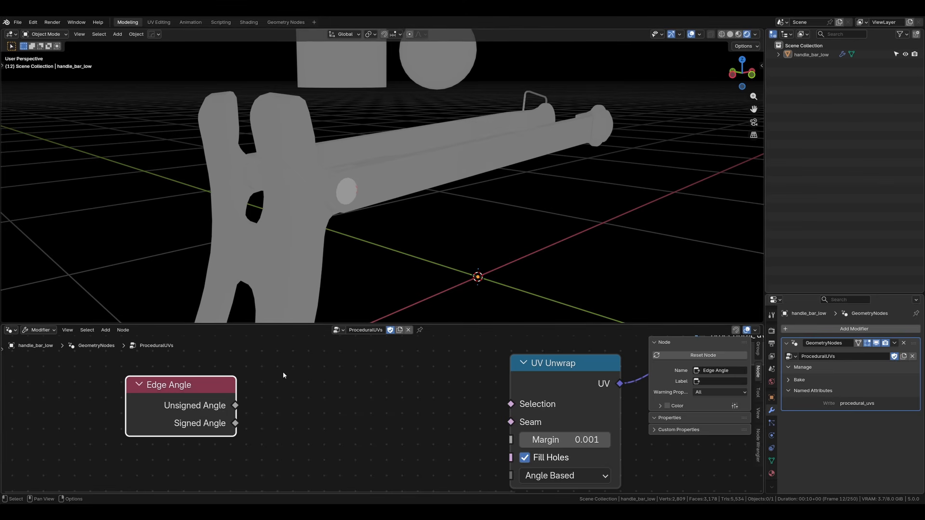
{"action": "scroll", "coordinate": [283, 375], "scroll_direction": "down", "scroll_amount": 2}
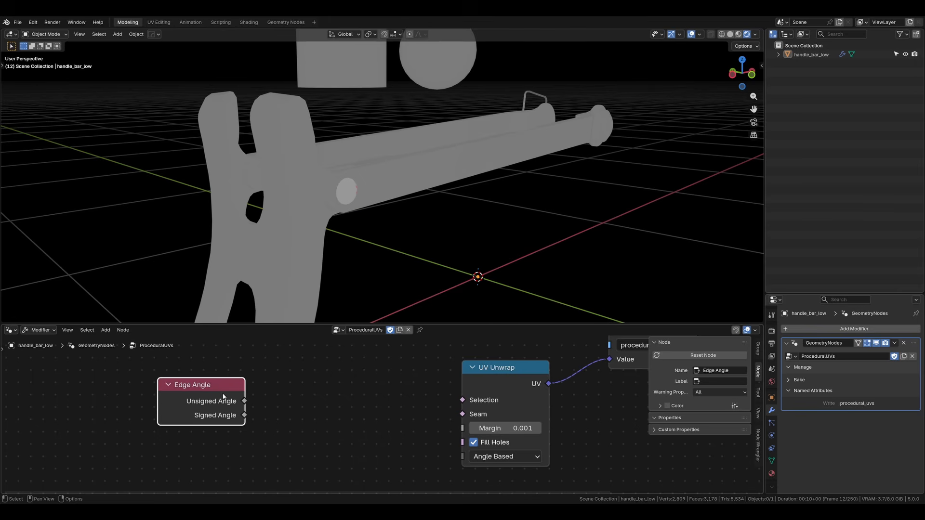
{"action": "left_click_drag", "start_coordinate": [223, 396], "coordinate": [216, 413]}
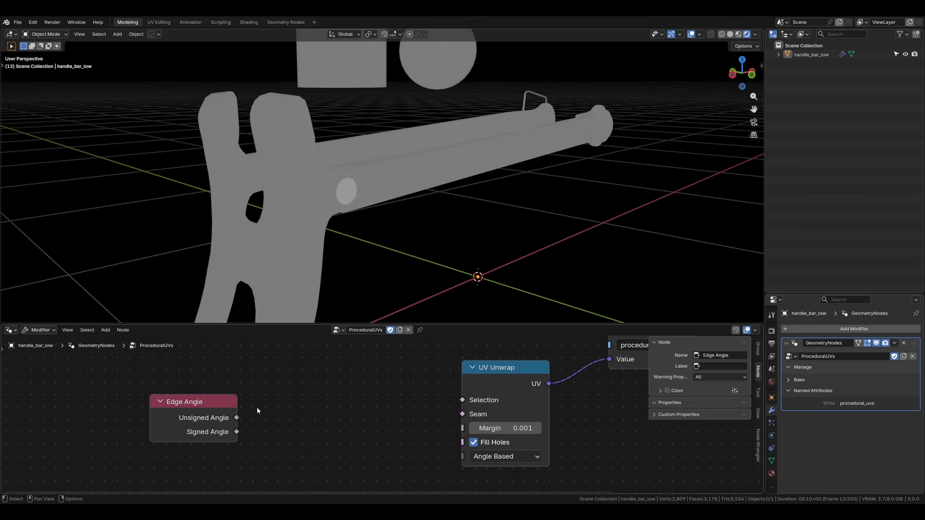
{"action": "left_click_drag", "start_coordinate": [217, 407], "coordinate": [195, 400]}
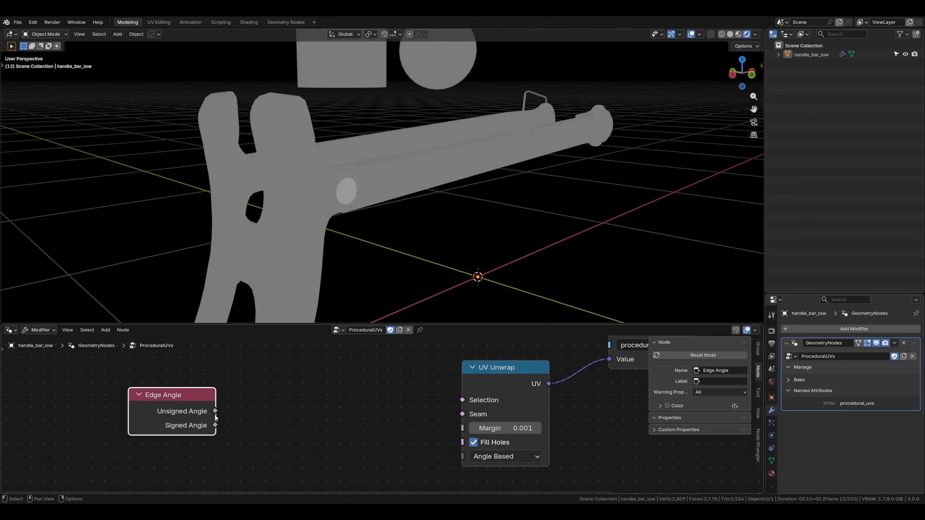
{"action": "left_click_drag", "start_coordinate": [215, 414], "coordinate": [295, 383]}
{"action": "type", "text": "great"}
{"action": "key", "text": "Return"}
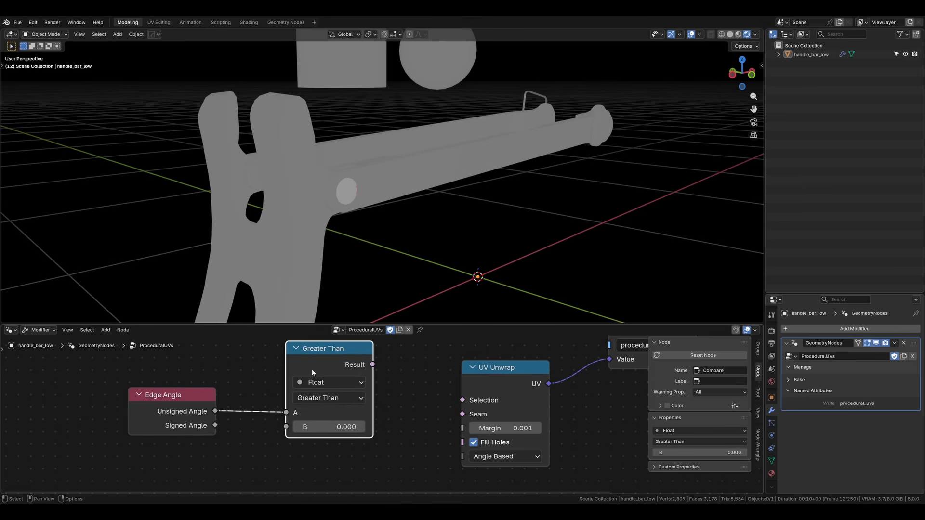
Step: Connect the Greater Than result to the UV Unwrap node's Seam input and set the threshold B to 0.240
{"action": "left_click_drag", "start_coordinate": [373, 364], "coordinate": [470, 414]}
{"action": "middle_click_drag", "start_coordinate": [364, 208], "coordinate": [429, 206]}
{"action": "left_click_drag", "start_coordinate": [330, 425], "coordinate": [351, 426]}
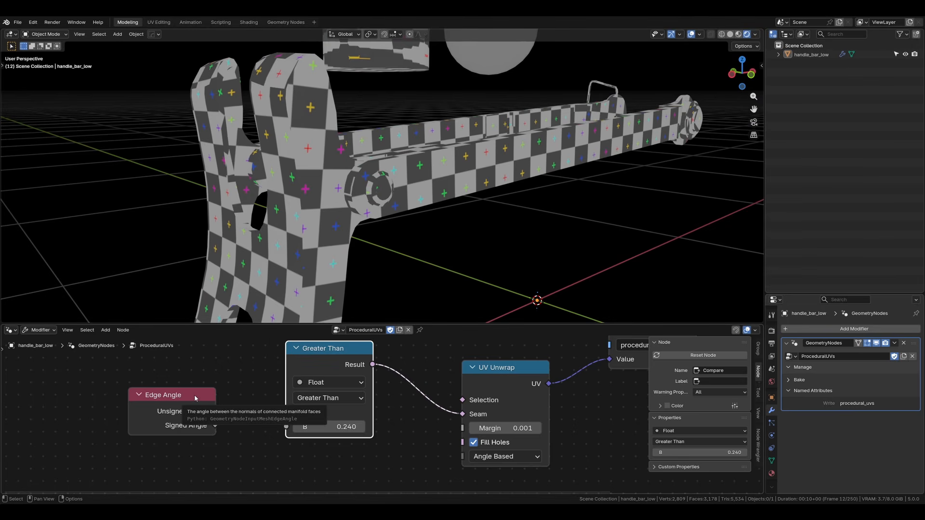
Step: Move the Edge Angle node farther away from the Greater Than node to leave room between them
{"action": "left_click_drag", "start_coordinate": [214, 411], "coordinate": [286, 412]}
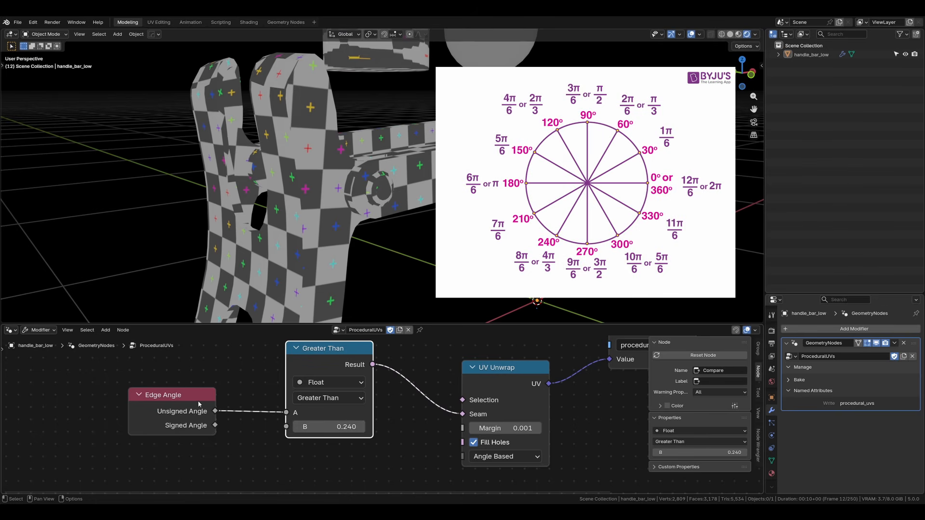
{"action": "left_click_drag", "start_coordinate": [199, 404], "coordinate": [99, 354]}
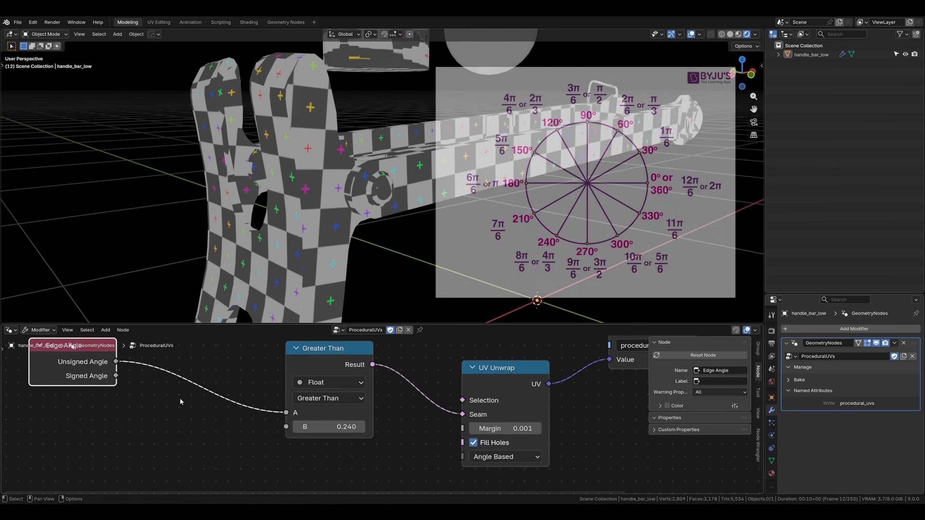
Step: Add a To Radians node, connect its value to the Greater Than node's B input, and set its degrees to 30
{"action": "key", "text": "shift+a"}
{"action": "type", "text": "to rad"}
{"action": "key", "text": "Return"}
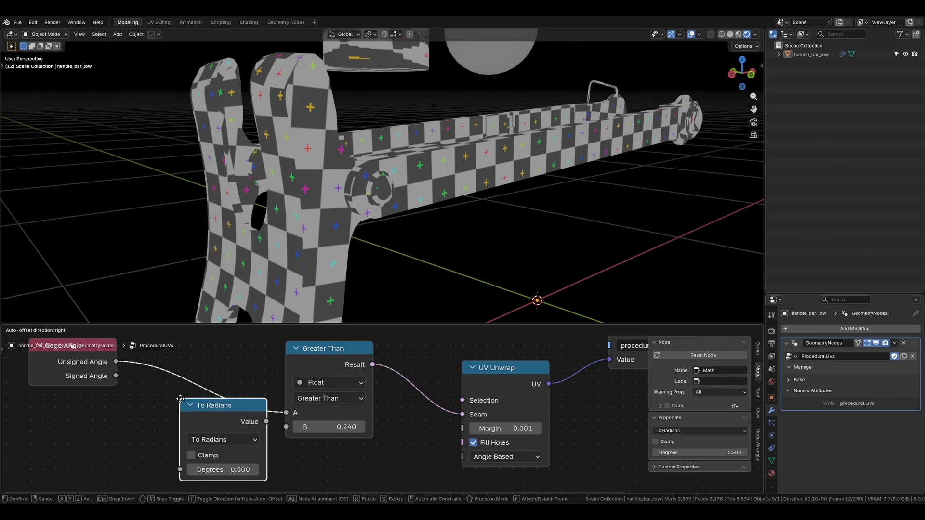
{"action": "left_click", "coordinate": [183, 444]}
{"action": "left_click_drag", "start_coordinate": [217, 436], "coordinate": [286, 427]}
{"action": "middle_click_drag", "start_coordinate": [286, 426], "coordinate": [310, 399]}
{"action": "double_click", "coordinate": [204, 458]}
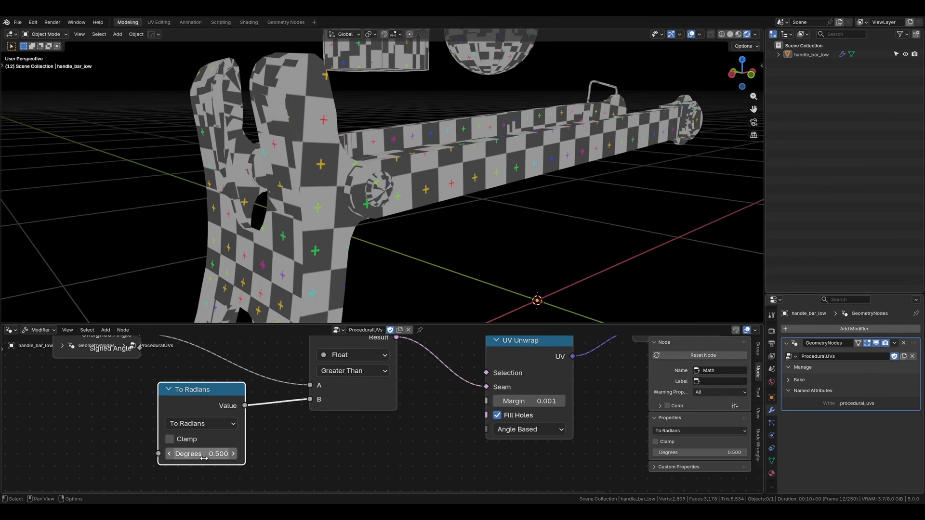
{"action": "key", "text": "Return"}
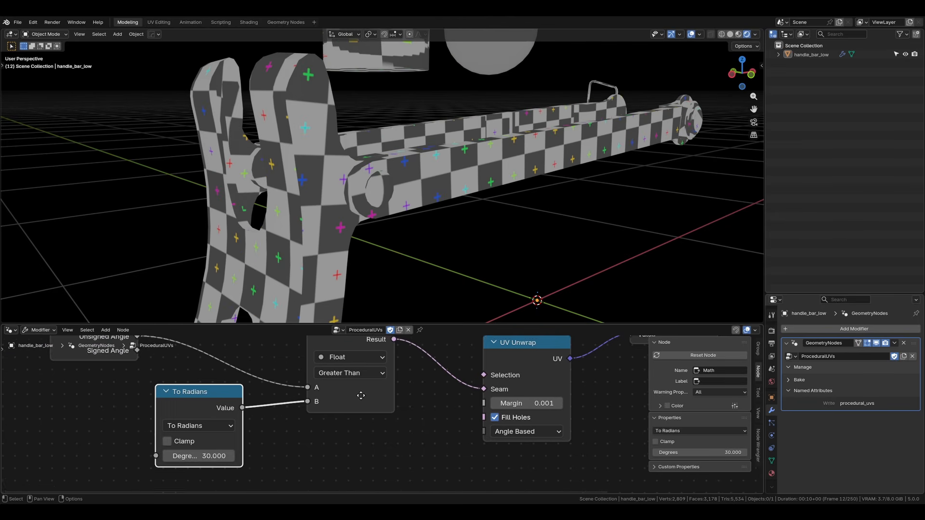
Step: Collapse the Greater Than node to a compact header
{"action": "middle_click_drag", "start_coordinate": [313, 399], "coordinate": [238, 445]}
{"action": "left_click", "coordinate": [246, 367]}
{"action": "scroll", "coordinate": [300, 263], "scroll_direction": "down", "scroll_amount": 3}
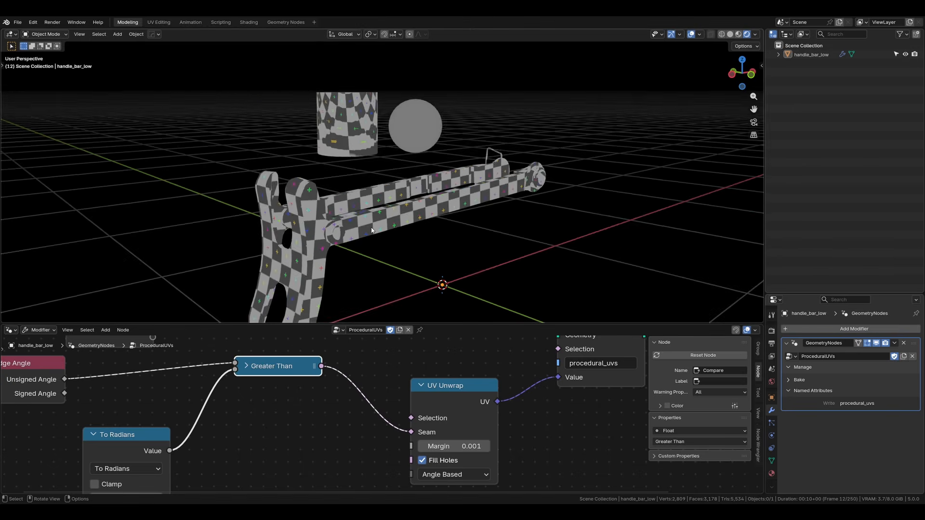
{"action": "middle_click_drag", "start_coordinate": [363, 227], "coordinate": [334, 237]}
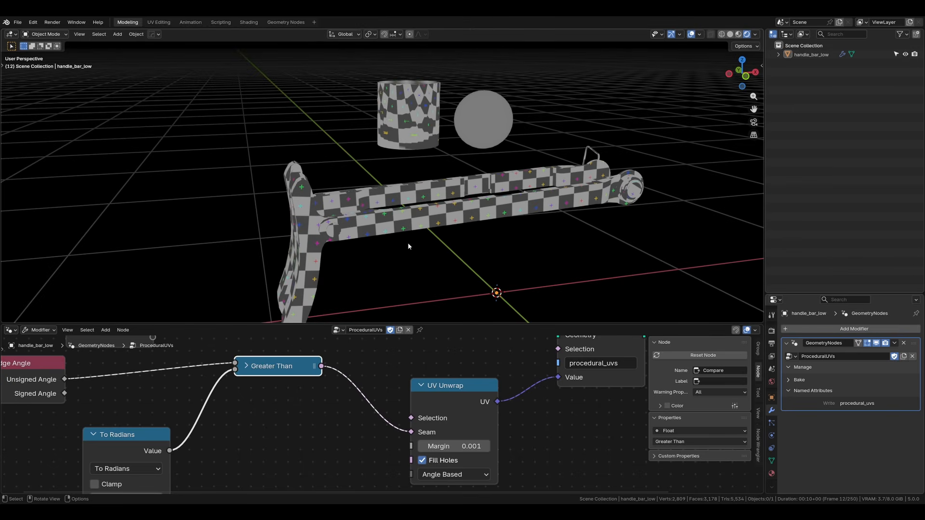
Step: Connect the To Radians node's Degrees input to the Group Input so it is exposed as a modifier setting
{"action": "left_click_drag", "start_coordinate": [298, 359], "coordinate": [178, 354]}
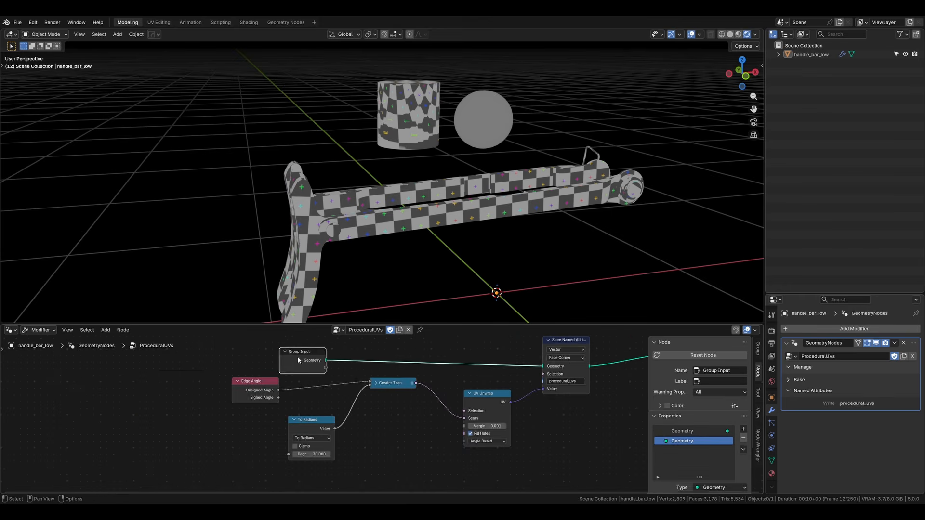
{"action": "left_click", "coordinate": [241, 437]}
{"action": "left_click_drag", "start_coordinate": [289, 455], "coordinate": [151, 371]}
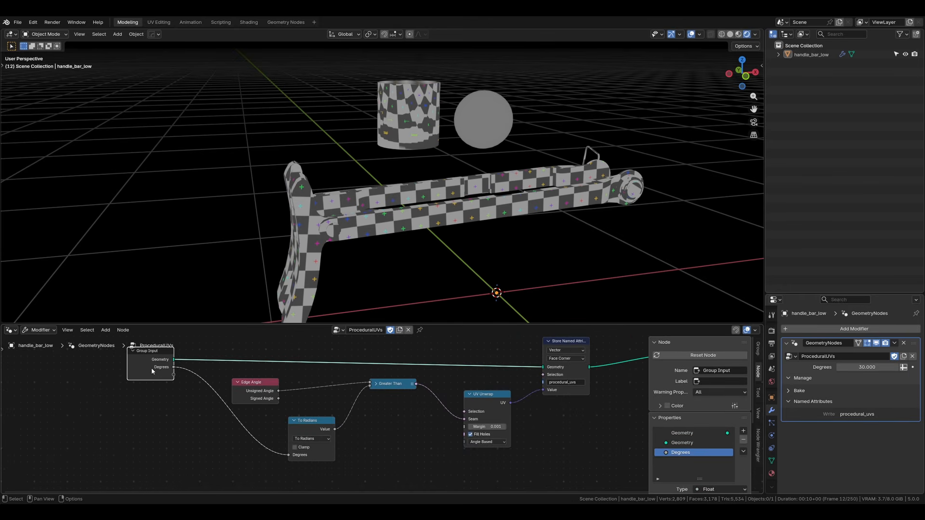
{"action": "scroll", "coordinate": [164, 369], "scroll_direction": "up", "scroll_amount": 2}
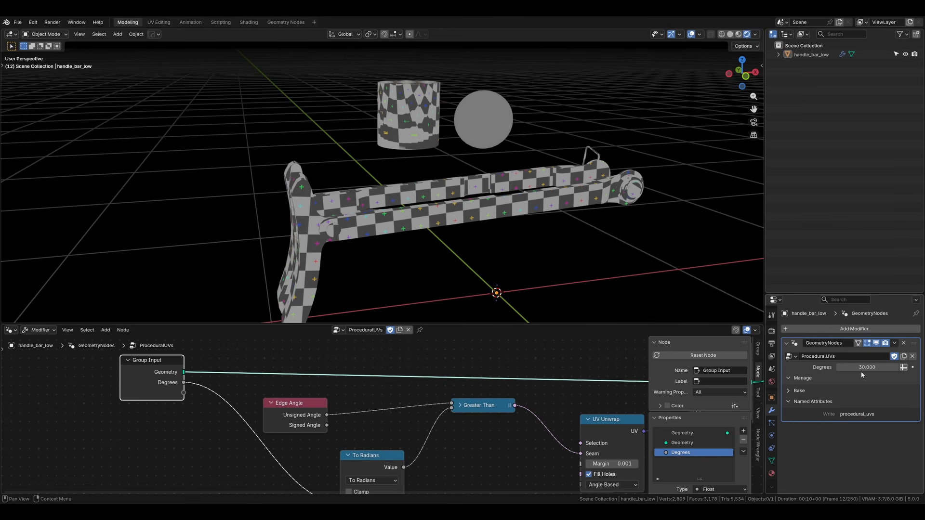
{"action": "mouse_move", "coordinate": [865, 367]}
{"action": "left_mouse_down"}
{"action": "mouse_move", "coordinate": [882, 367]}
{"action": "mouse_move", "coordinate": [869, 367]}
{"action": "left_mouse_up"}
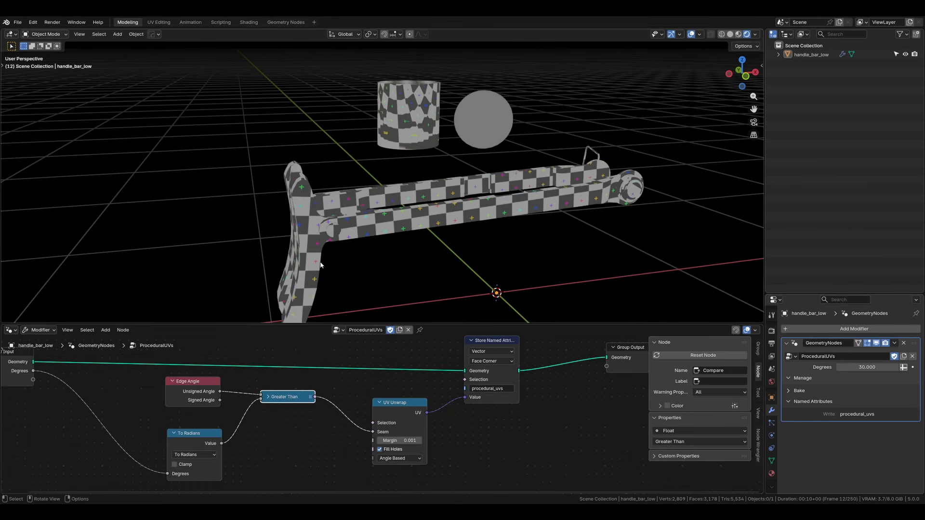
Step: Select the mesh, switch to the Shader Editor, and insert a Vector Math node between the Attribute and Grid texture nodes
{"action": "key", "text": "a"}
{"action": "left_click", "coordinate": [10, 330]}
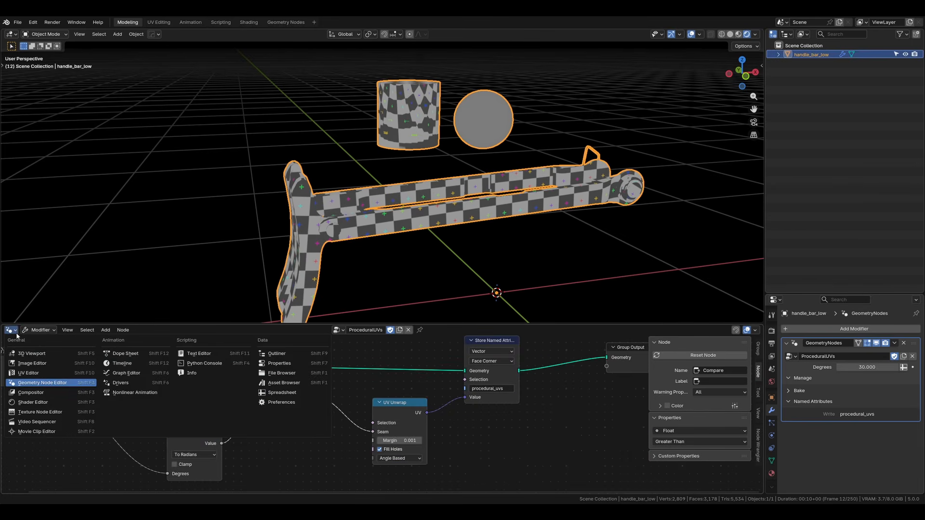
{"action": "left_click", "coordinate": [30, 402]}
{"action": "key", "text": "shift+a"}
{"action": "type", "text": "vector"}
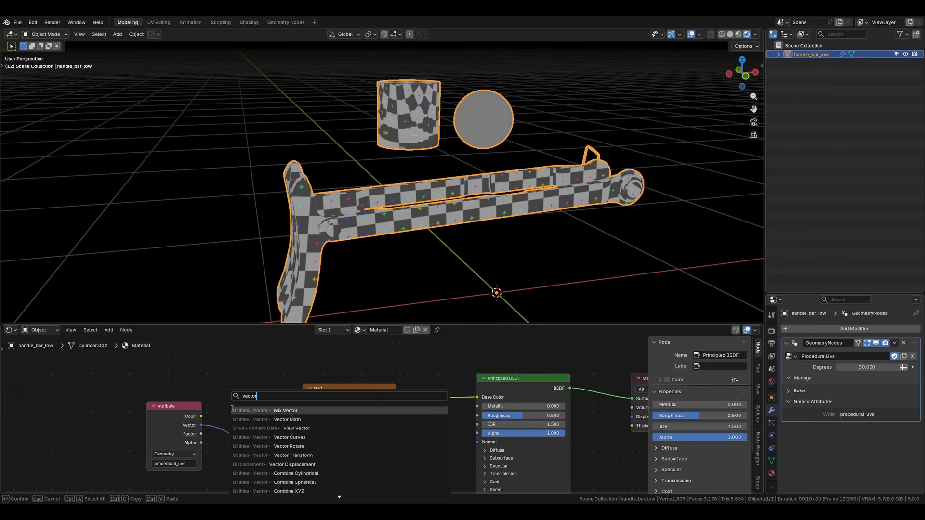
{"action": "key", "text": "Down"}
{"action": "key", "text": "Return"}
{"action": "left_click", "coordinate": [231, 409]}
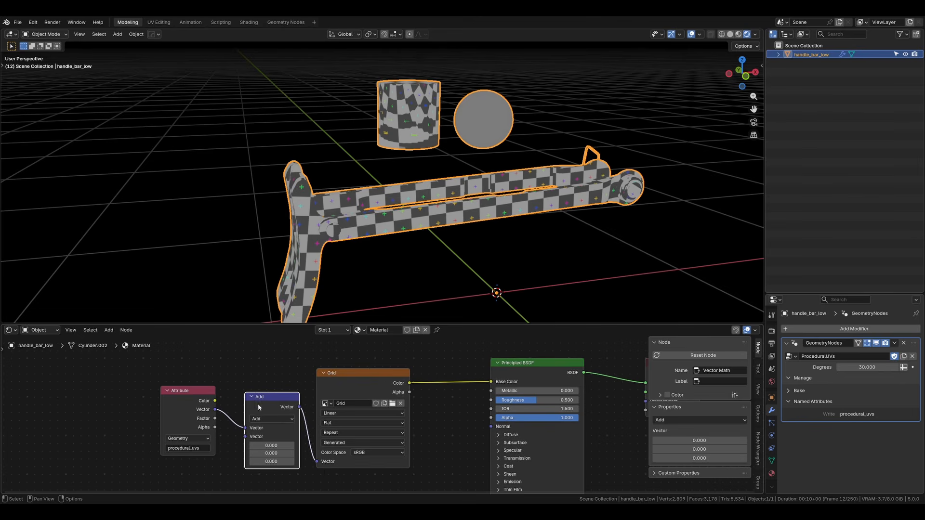
Step: Set the Vector Math operation to Multiply and all three of its vector components to 3.160
{"action": "left_click", "coordinate": [273, 419]}
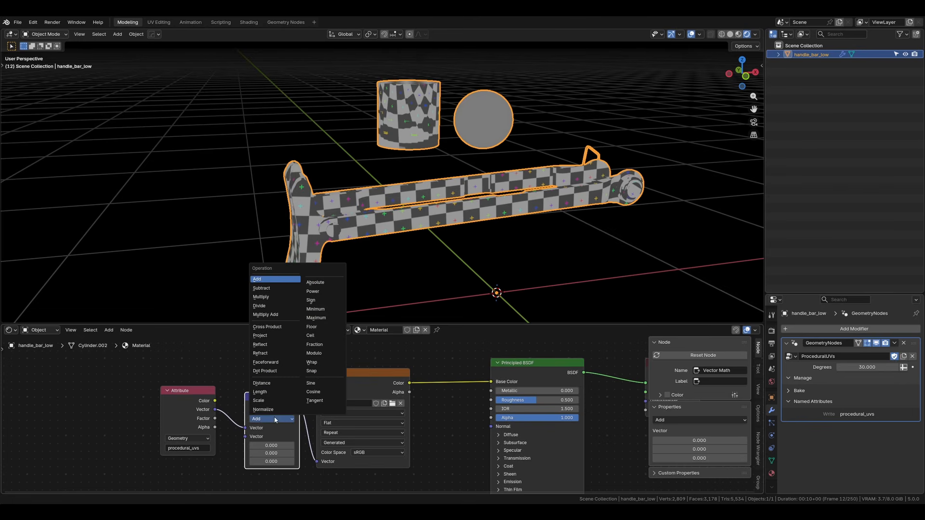
{"action": "left_click", "coordinate": [264, 297]}
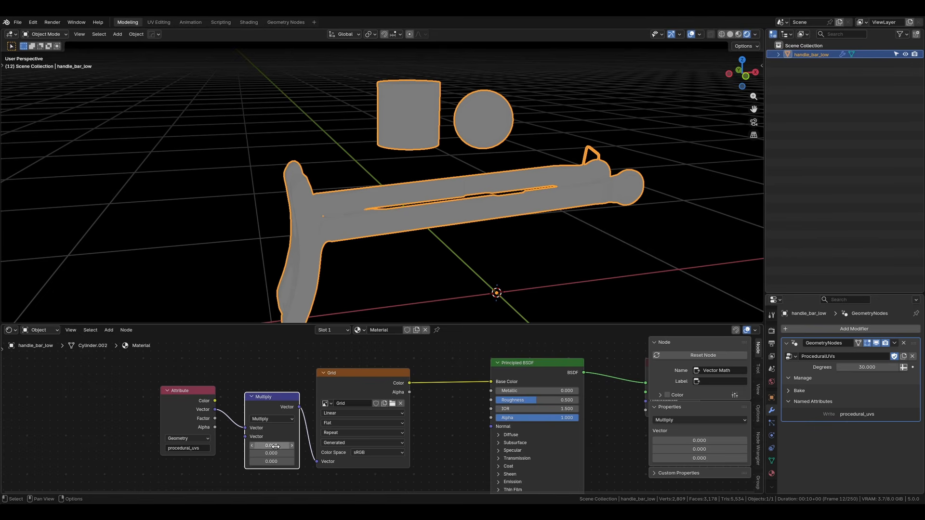
{"action": "left_click_drag", "start_coordinate": [271, 446], "coordinate": [258, 462]}
{"action": "type", "text": "10"}
{"action": "key", "text": "Return"}
{"action": "scroll", "coordinate": [311, 281], "scroll_direction": "up", "scroll_amount": 4}
{"action": "middle_click_drag", "start_coordinate": [366, 251], "coordinate": [477, 208]}
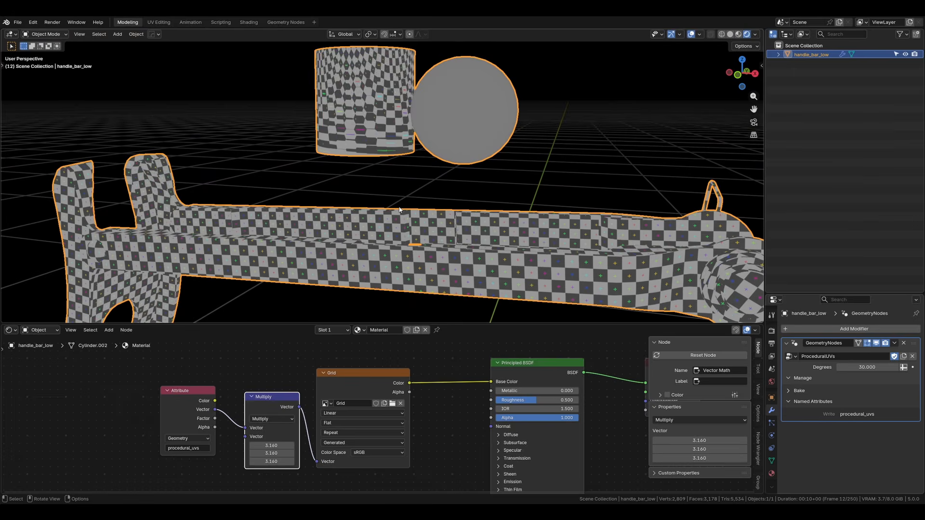
{"action": "middle_click_drag", "start_coordinate": [400, 209], "coordinate": [580, 246]}
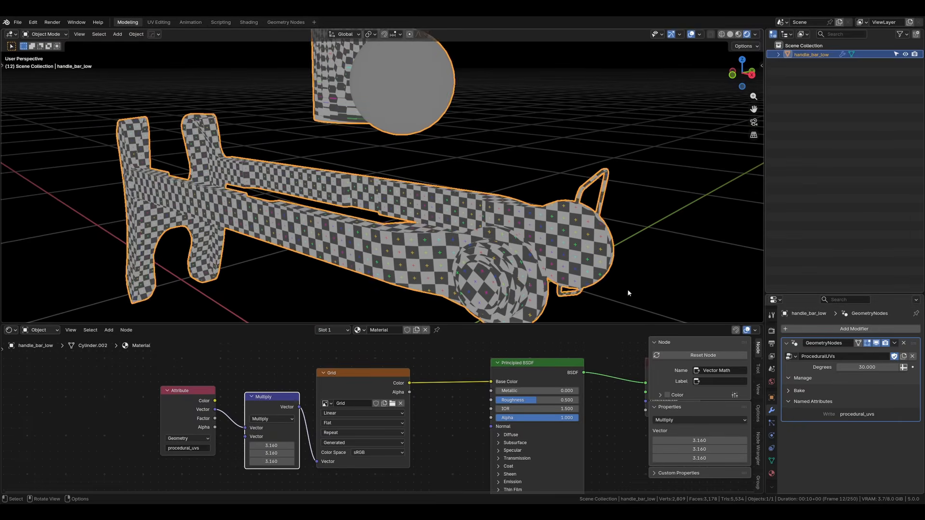
Step: Examine how the grid texture maps onto the cylinder and the sphere
{"action": "key", "text": "alt+a"}
{"action": "middle_click_drag", "start_coordinate": [433, 142], "coordinate": [479, 261], "text": "shift"}
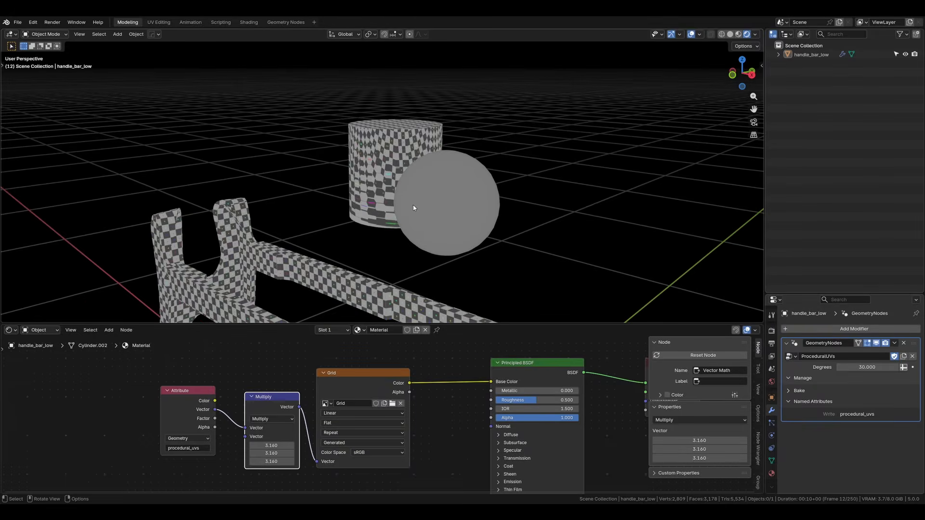
{"action": "scroll", "coordinate": [412, 204], "scroll_direction": "up", "scroll_amount": 3}
{"action": "middle_click_drag", "start_coordinate": [412, 203], "coordinate": [458, 199]}
{"action": "middle_click_drag", "start_coordinate": [298, 195], "coordinate": [420, 207], "text": "shift"}
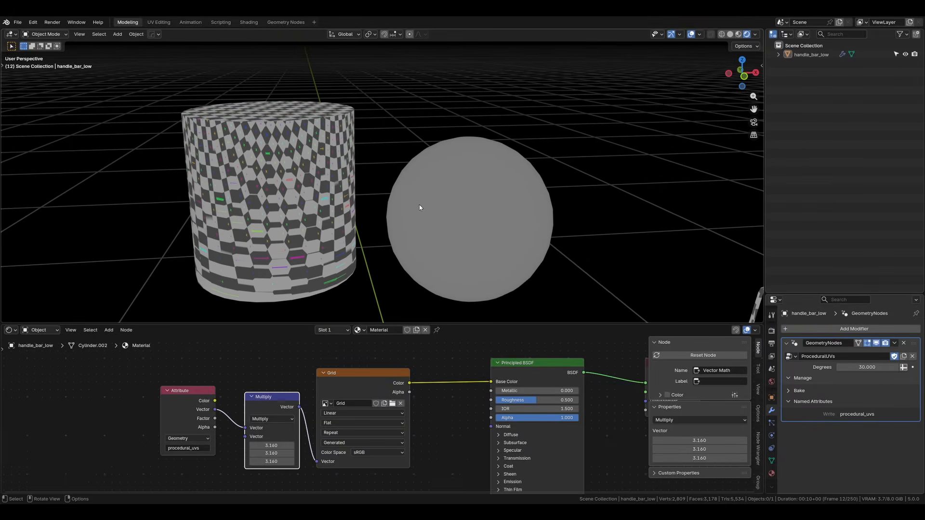
{"action": "left_click", "coordinate": [268, 183]}
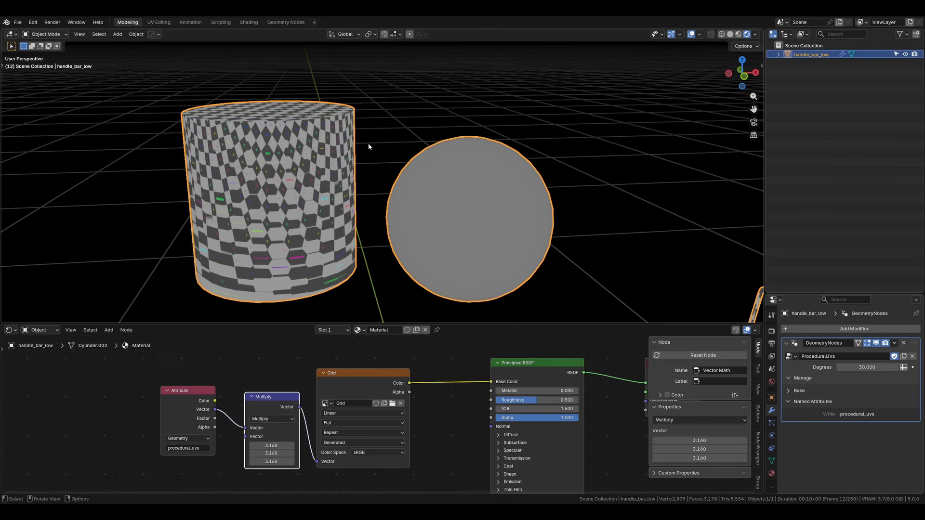
{"action": "middle_click_drag", "start_coordinate": [369, 146], "coordinate": [412, 103], "text": "shift"}
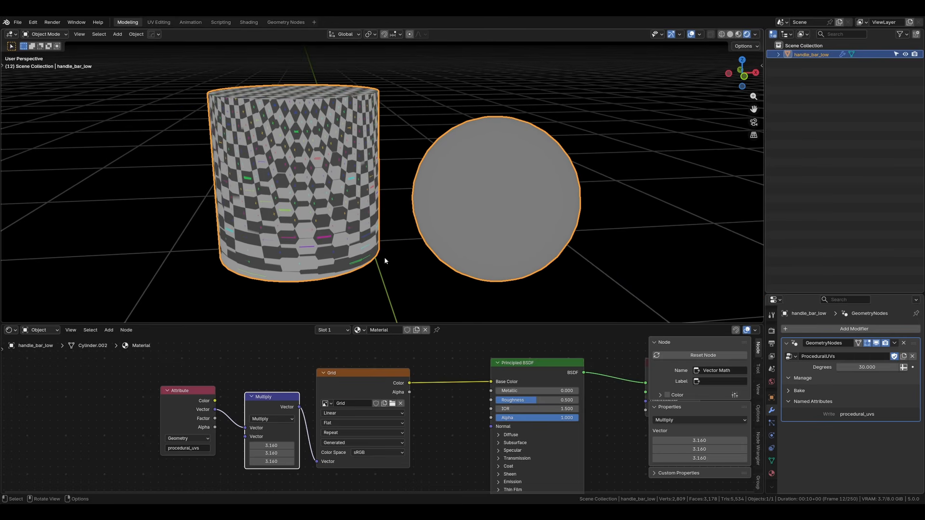
Step: Inspect the cylinder's side edges and the sphere's edges in Edit Mode to see where seams are needed
{"action": "left_click", "coordinate": [450, 122]}
{"action": "left_click", "coordinate": [504, 267]}
{"action": "key", "text": "Tab"}
{"action": "left_click", "coordinate": [294, 221]}
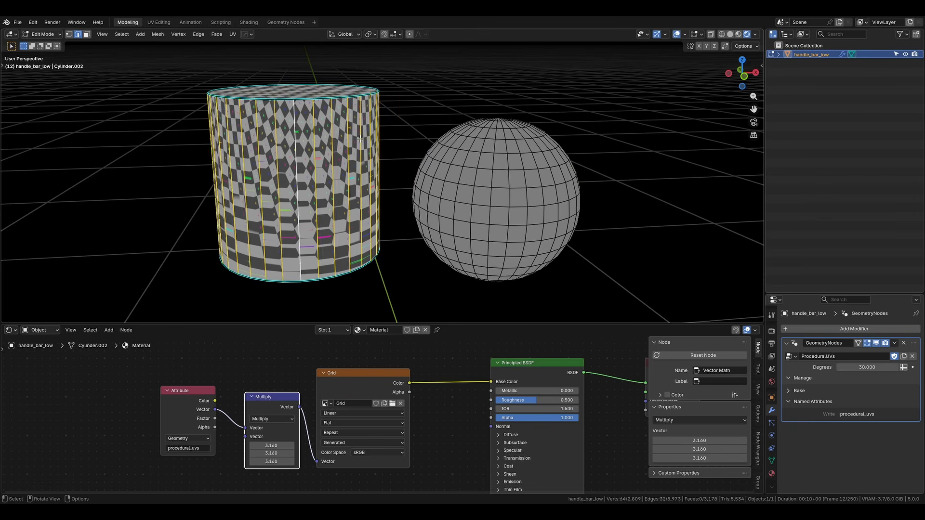
{"action": "left_click", "coordinate": [499, 180], "text": "alt"}
{"action": "key", "text": "Tab"}
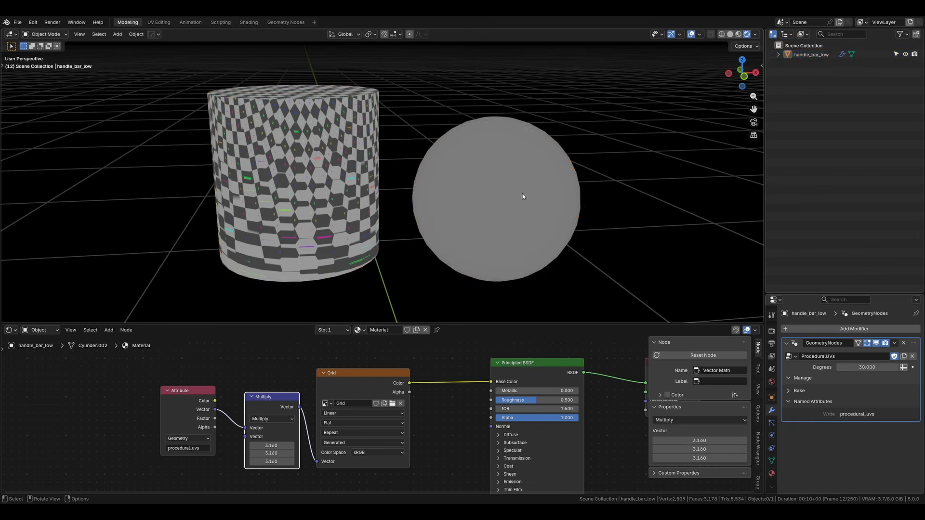
Step: Switch back to the Geometry Node Editor and mark one vertical side edge of the cylinder as a seam
{"action": "left_click", "coordinate": [10, 330]}
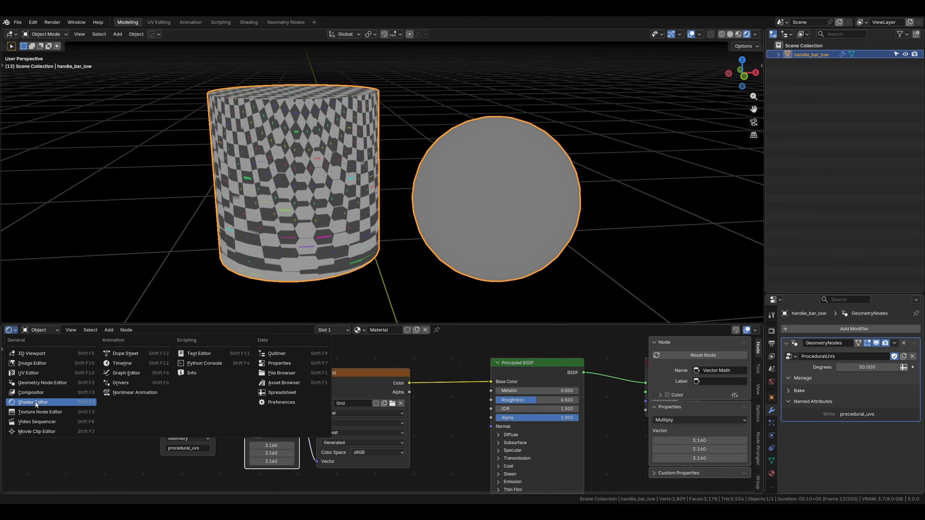
{"action": "left_click", "coordinate": [38, 382]}
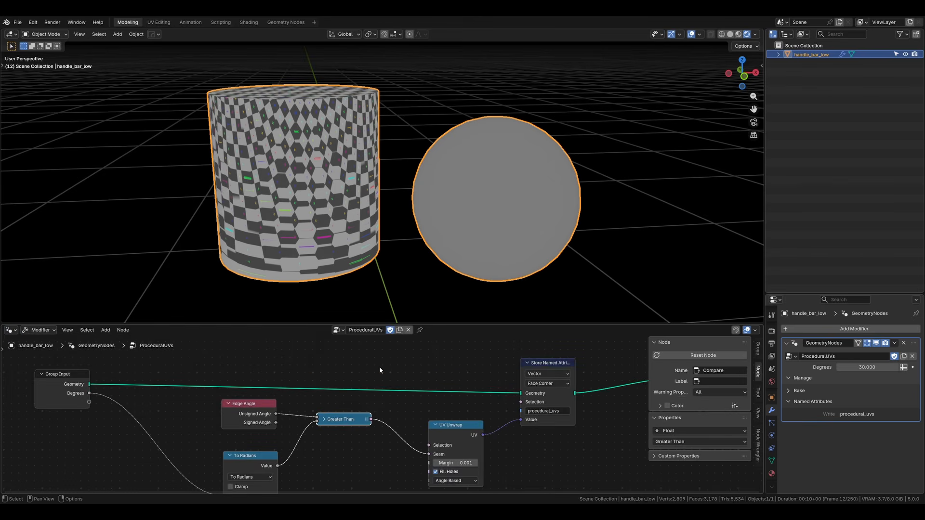
{"action": "key", "text": "Tab"}
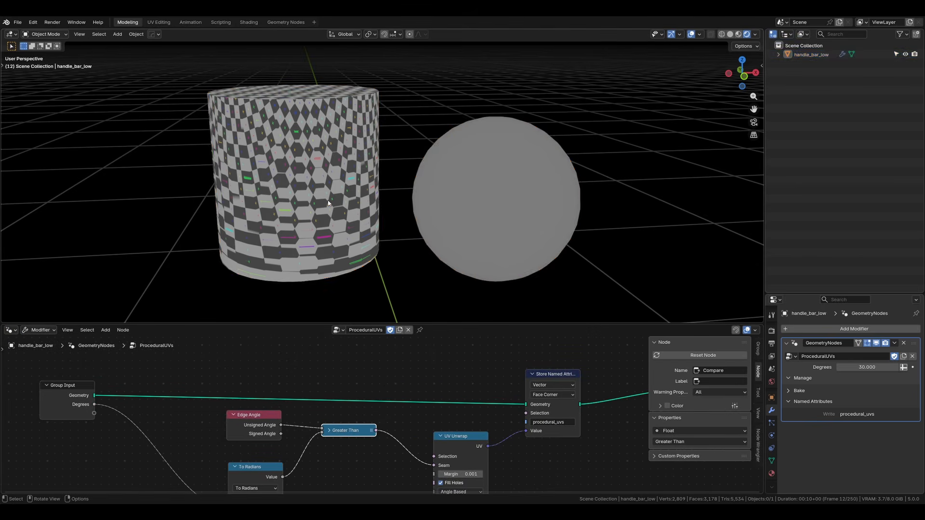
{"action": "left_click", "coordinate": [299, 189]}
{"action": "right_click", "coordinate": [299, 189]}
{"action": "left_click", "coordinate": [258, 182]}
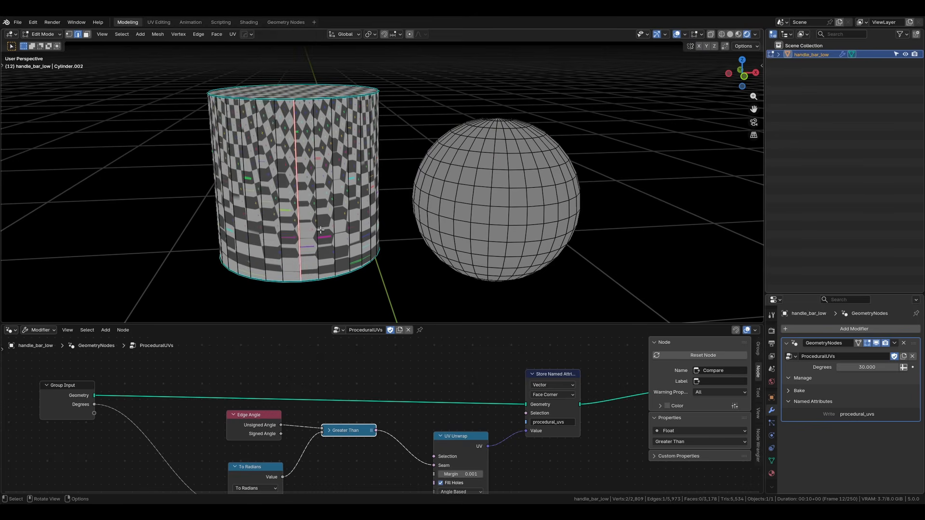
{"action": "key", "text": "Tab"}
{"action": "key", "text": "Tab"}
{"action": "key", "text": "Tab"}
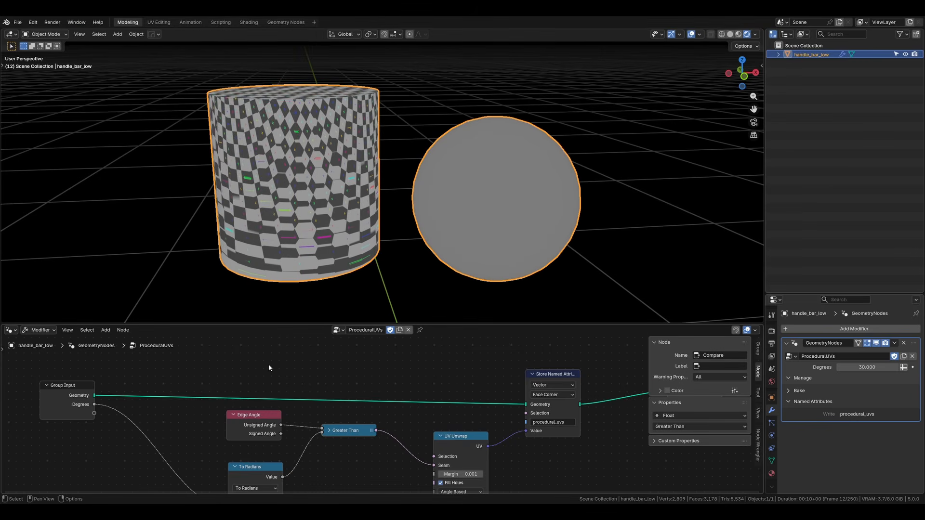
Step: Add a Named Attribute node reading the boolean uv_seam attribute and connect it to the UV Unwrap node's Seam input
{"action": "key", "text": "shift+a"}
{"action": "type", "text": "named"}
{"action": "key", "text": "Return"}
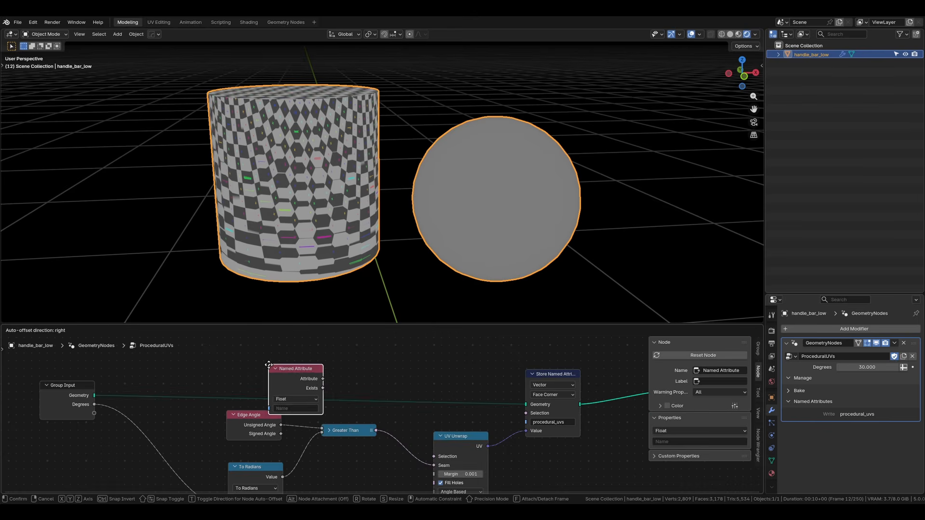
{"action": "left_click", "coordinate": [228, 354]}
{"action": "left_click", "coordinate": [256, 396]}
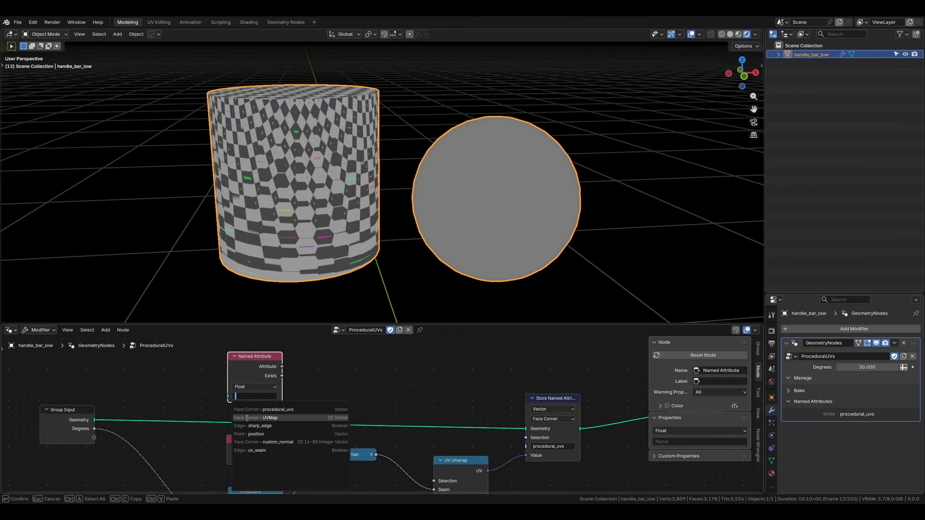
{"action": "left_click", "coordinate": [260, 451]}
{"action": "middle_click_drag", "start_coordinate": [355, 397], "coordinate": [241, 369]}
{"action": "left_click_drag", "start_coordinate": [224, 357], "coordinate": [375, 478]}
Step: Try marking the cylinder's top and bottom rim edge loops as seams
{"action": "middle_click_drag", "start_coordinate": [292, 240], "coordinate": [257, 243]}
{"action": "key", "text": "Tab"}
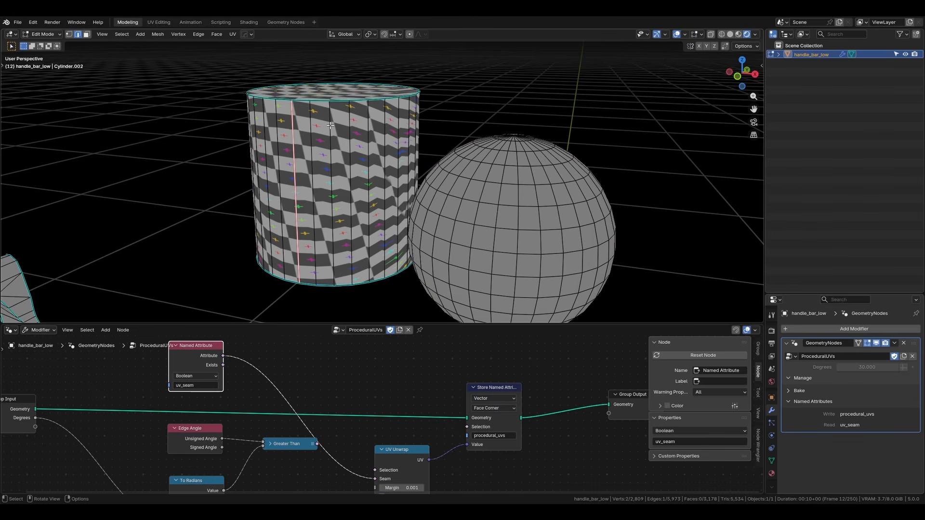
{"action": "left_click", "coordinate": [326, 103], "text": "alt"}
{"action": "left_click", "coordinate": [324, 289], "text": "alt+shift"}
{"action": "right_click", "coordinate": [323, 289]}
{"action": "left_click", "coordinate": [323, 287]}
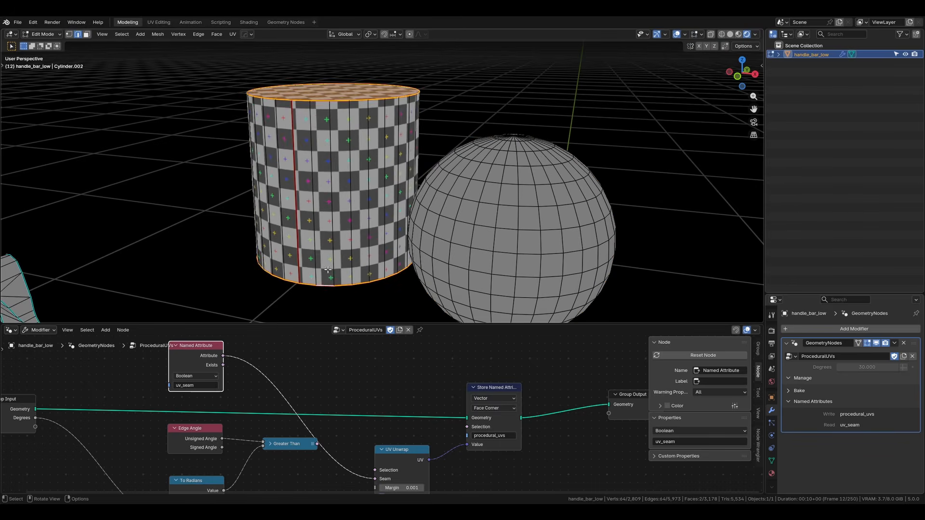
{"action": "middle_click_drag", "start_coordinate": [324, 287], "coordinate": [355, 264]}
Step: Reconnect the Greater Than result to the UV Unwrap node's Seam input and keep the Greater Than node narrow
{"action": "left_click", "coordinate": [289, 444]}
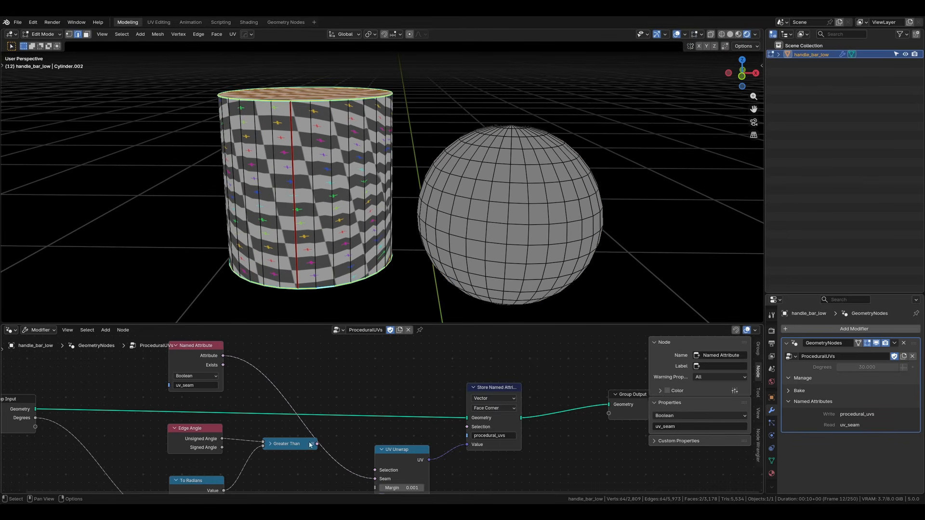
{"action": "middle_click_drag", "start_coordinate": [298, 452], "coordinate": [260, 423]}
{"action": "left_click_drag", "start_coordinate": [277, 416], "coordinate": [337, 450]}
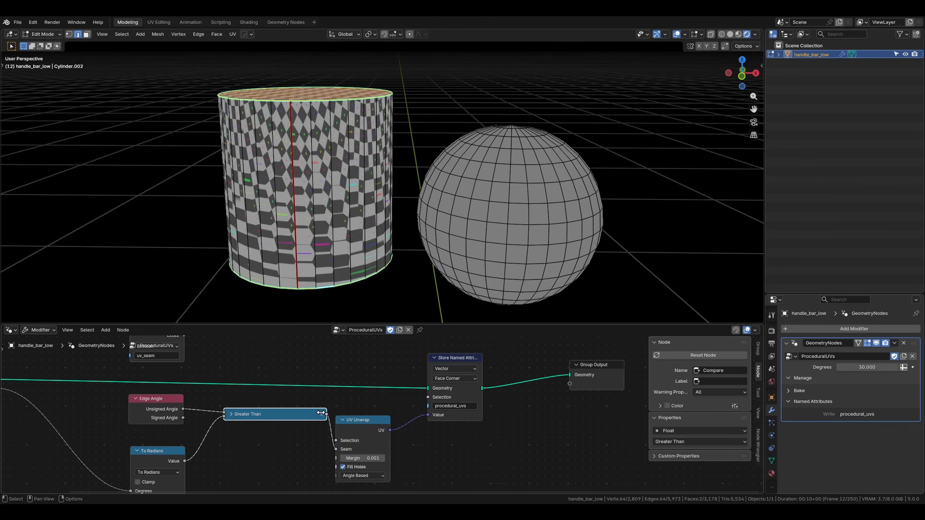
{"action": "left_click_drag", "start_coordinate": [320, 413], "coordinate": [276, 413]}
Step: Move the UV Unwrap, Store Named Attribute and Group Output nodes farther from the Greater Than node to make room
{"action": "middle_click_drag", "start_coordinate": [525, 445], "coordinate": [407, 438]}
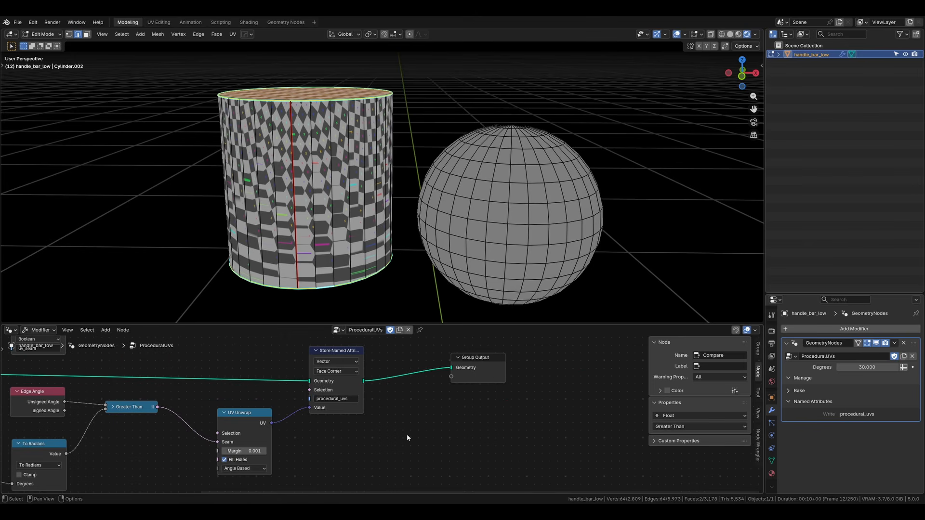
{"action": "left_click_drag", "start_coordinate": [488, 447], "coordinate": [233, 380]}
{"action": "key", "text": "g"}
{"action": "left_click", "coordinate": [375, 381]}
{"action": "left_click", "coordinate": [261, 432]}
{"action": "middle_click_drag", "start_coordinate": [228, 441], "coordinate": [280, 443]}
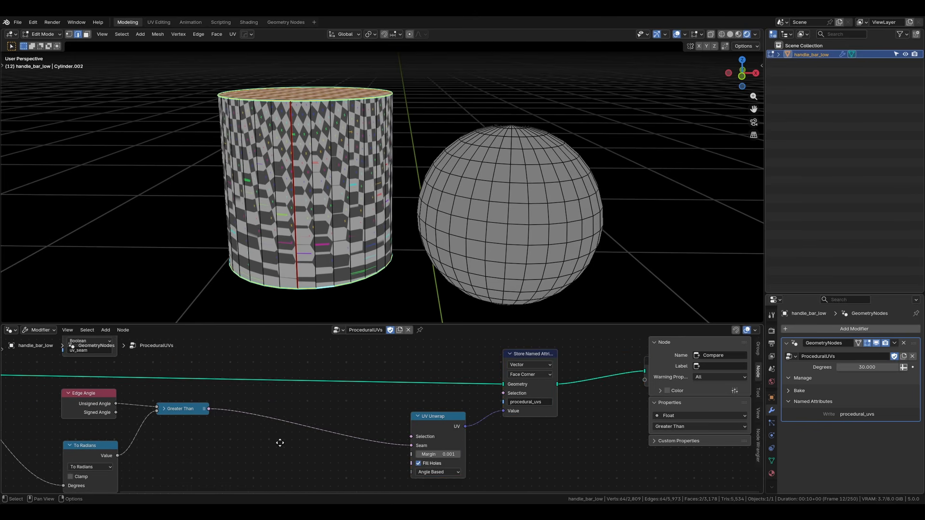
Step: Insert a Boolean Math node set to Or between the Greater Than node and the UV Unwrap node's Seam input
{"action": "key", "text": "shift+a"}
{"action": "type", "text": "bool"}
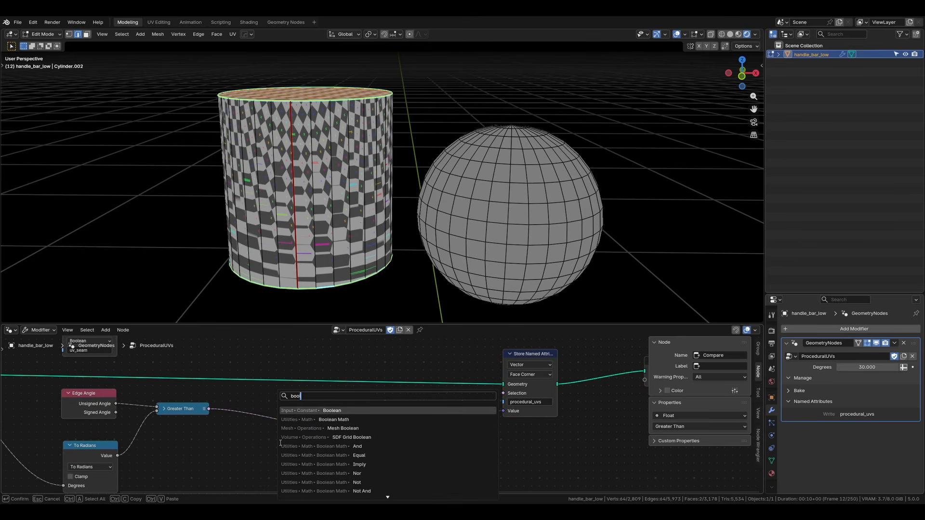
{"action": "type", "text": "ean"}
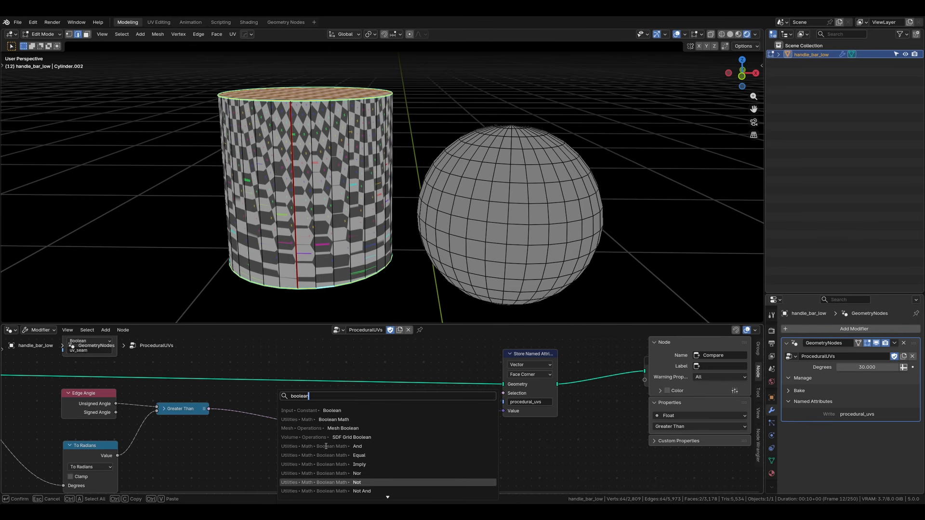
{"action": "scroll", "coordinate": [328, 483], "scroll_direction": "down", "scroll_amount": 2}
{"action": "left_click", "coordinate": [353, 491]}
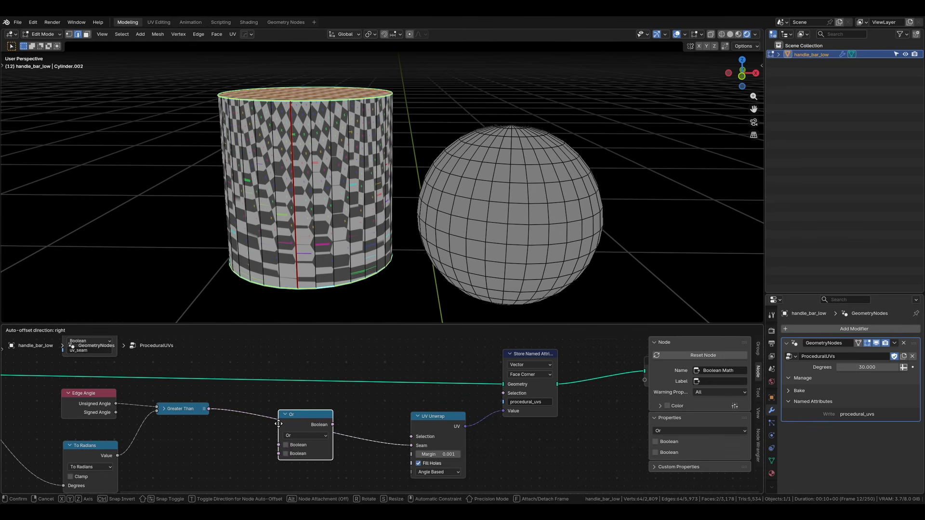
{"action": "left_click", "coordinate": [286, 416]}
{"action": "left_click_drag", "start_coordinate": [285, 418], "coordinate": [294, 417]}
Step: Connect the uv_seam Named Attribute output to the Or node's second Boolean input, then collapse the attribute node and place it beside Or
{"action": "middle_click_drag", "start_coordinate": [128, 340], "coordinate": [160, 381]}
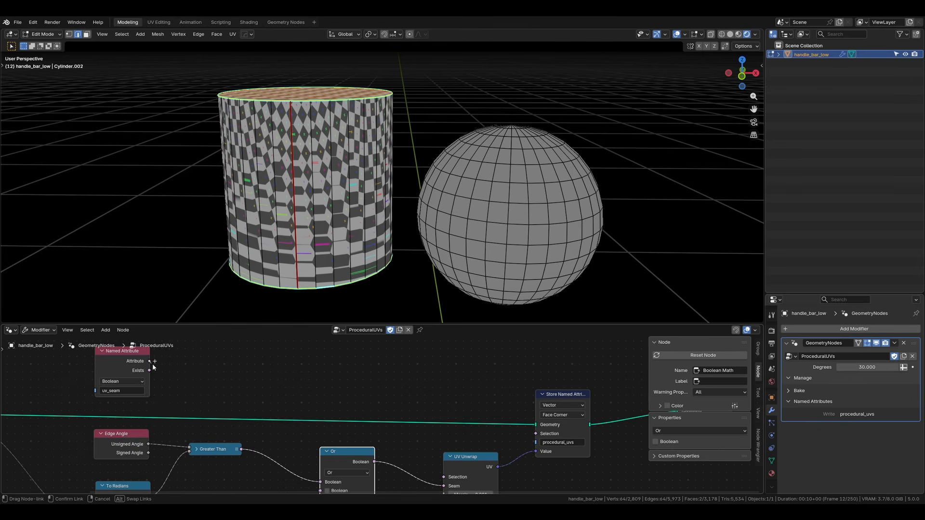
{"action": "left_click_drag", "start_coordinate": [150, 361], "coordinate": [316, 454]}
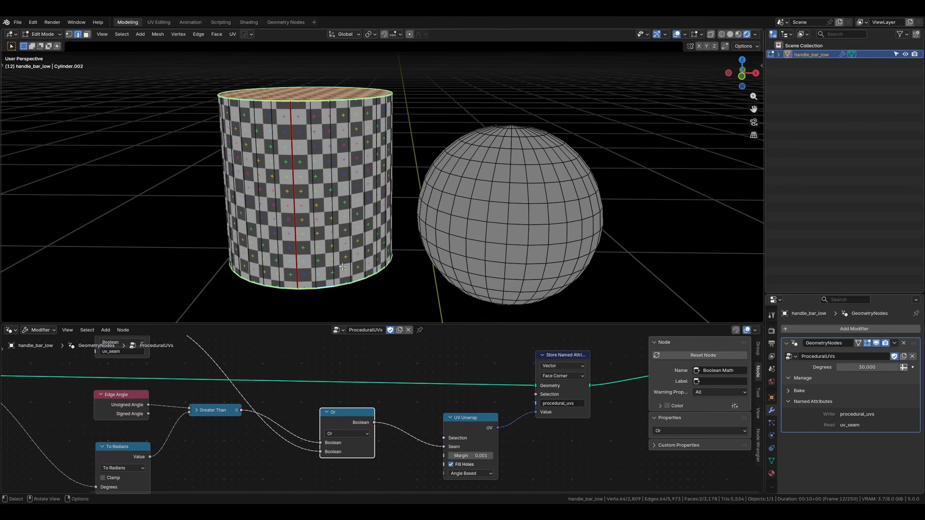
{"action": "middle_click_drag", "start_coordinate": [135, 342], "coordinate": [149, 365]}
{"action": "scroll", "coordinate": [147, 362], "scroll_direction": "down", "scroll_amount": 1}
{"action": "left_click_drag", "start_coordinate": [139, 354], "coordinate": [214, 443]}
{"action": "key", "text": "h"}
{"action": "scroll", "coordinate": [214, 443], "scroll_direction": "up", "scroll_amount": 3}
{"action": "key", "text": "g"}
{"action": "left_click", "coordinate": [258, 455]}
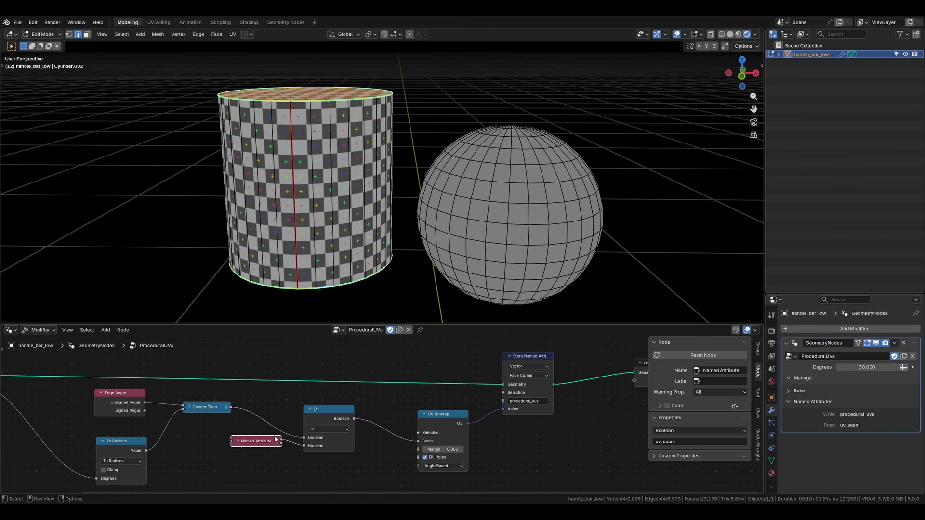
Step: Mark the sphere's front vertical edge line and the horizontal loops near its top and bottom as seams
{"action": "key", "text": "Tab"}
{"action": "scroll", "coordinate": [461, 202], "scroll_direction": "down", "scroll_amount": 4}
{"action": "middle_click_drag", "start_coordinate": [461, 202], "coordinate": [375, 207], "text": "shift"}
{"action": "scroll", "coordinate": [375, 207], "scroll_direction": "up", "scroll_amount": 3}
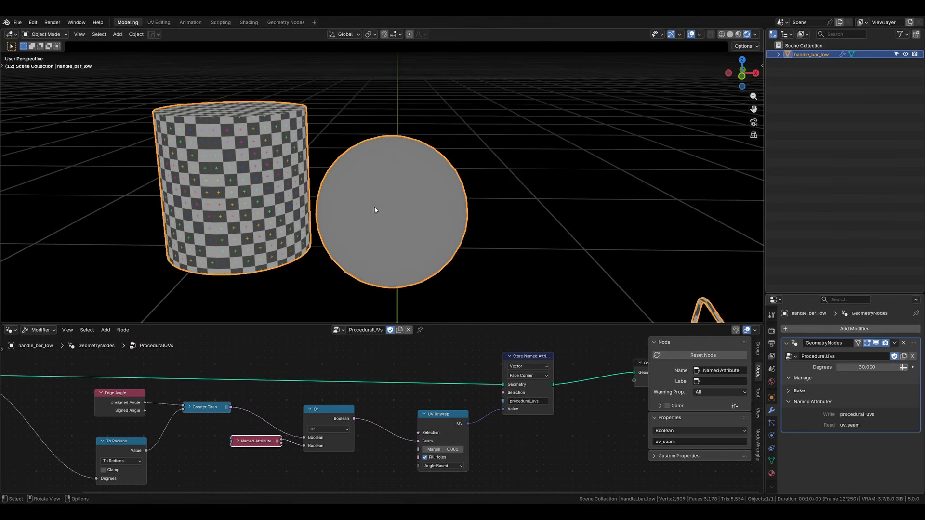
{"action": "key", "text": "Tab"}
{"action": "scroll", "coordinate": [410, 186], "scroll_direction": "up", "scroll_amount": 3}
{"action": "left_click", "coordinate": [377, 250], "text": "alt"}
{"action": "scroll", "coordinate": [381, 249], "scroll_direction": "down", "scroll_amount": 2}
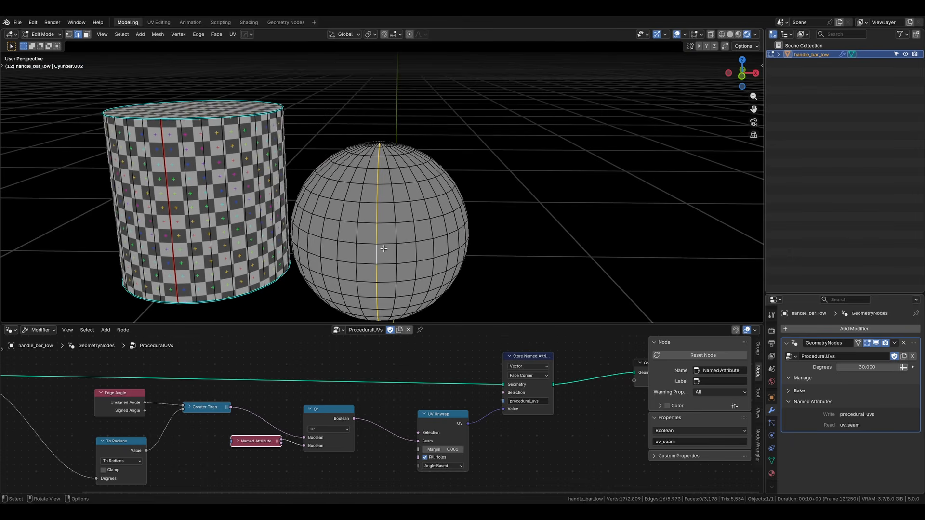
{"action": "left_click", "coordinate": [395, 279], "text": "alt+shift"}
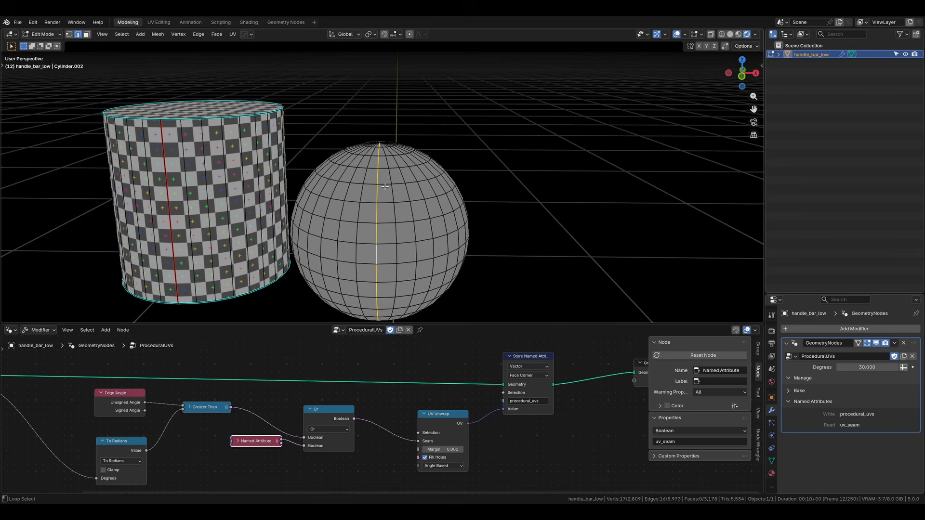
{"action": "left_click", "coordinate": [393, 307], "text": "alt+shift"}
{"action": "key", "text": "ctrl+e"}
{"action": "left_click", "coordinate": [389, 302]}
{"action": "key", "text": "Tab"}
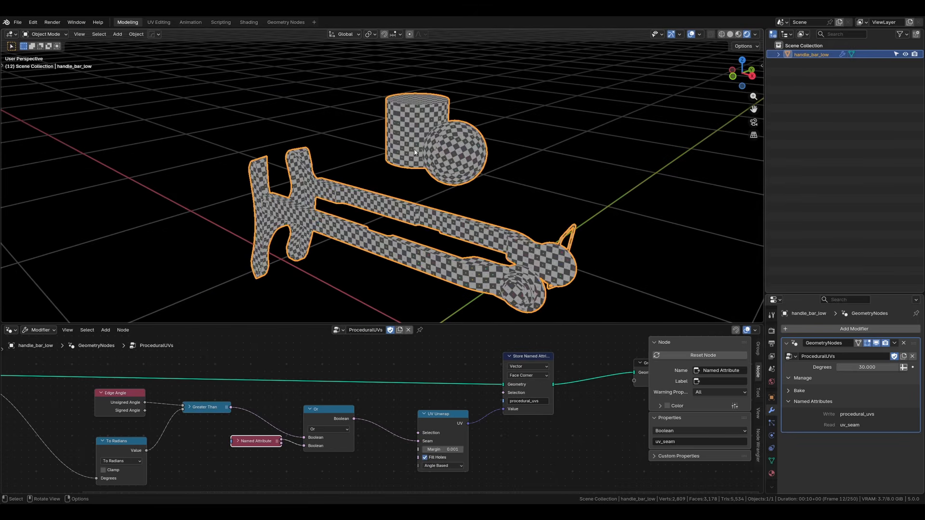
Step: Inset the cylinder's top face by about 0.04 m and extrude it upward about 0.153 m
{"action": "middle_click_drag", "start_coordinate": [411, 124], "coordinate": [379, 187], "text": "shift"}
{"action": "scroll", "coordinate": [361, 160], "scroll_direction": "up", "scroll_amount": 4}
{"action": "key", "text": "Tab"}
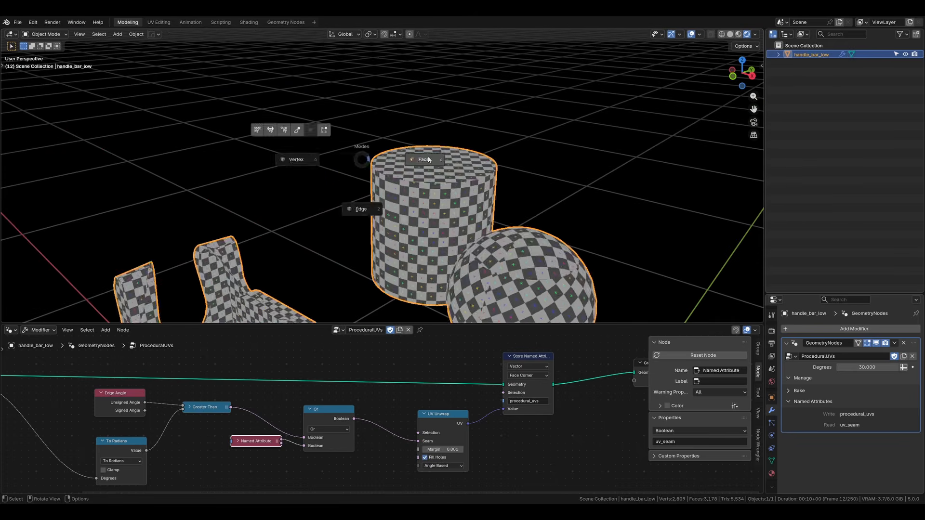
{"action": "left_click", "coordinate": [428, 158]}
{"action": "middle_click_drag", "start_coordinate": [433, 159], "coordinate": [400, 181], "text": "shift"}
{"action": "key", "text": "i"}
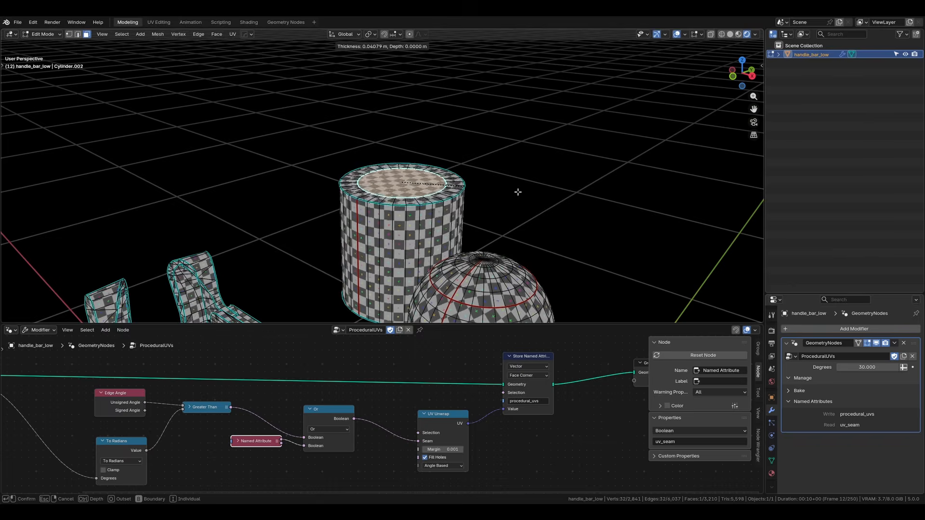
{"action": "left_click", "coordinate": [516, 192]}
{"action": "scroll", "coordinate": [516, 193], "scroll_direction": "up", "scroll_amount": 2}
{"action": "key", "text": "e"}
{"action": "left_click", "coordinate": [404, 107]}
{"action": "middle_click_drag", "start_coordinate": [393, 108], "coordinate": [395, 142], "text": "shift"}
Step: Mark a vertical edge on the side of the cylinder's extruded upper section as a seam
{"action": "key", "text": "Tab"}
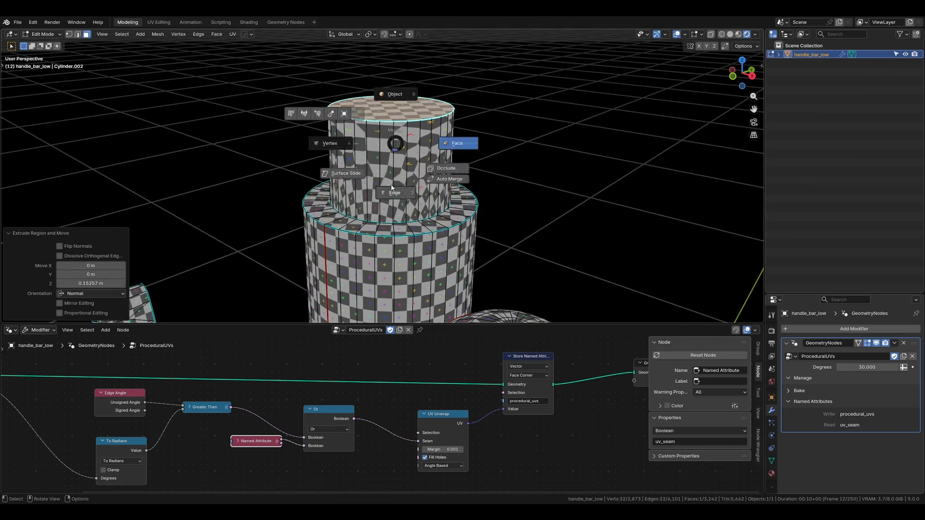
{"action": "left_click", "coordinate": [392, 177]}
{"action": "key", "text": "ctrl+e"}
{"action": "key", "text": "ctrl+e"}
{"action": "left_click", "coordinate": [409, 178]}
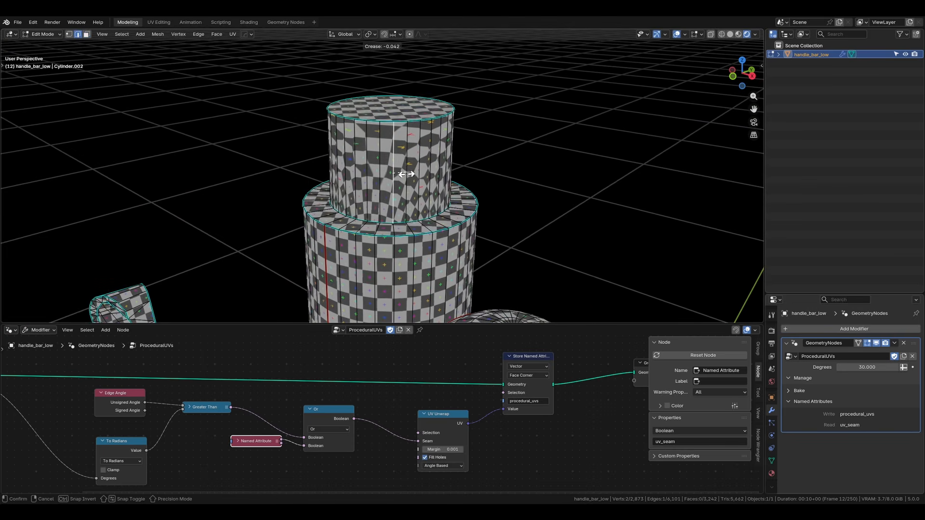
{"action": "key", "text": "Tab"}
Step: Select side faces on the cylinder's upper section and extrude them outward
{"action": "key", "text": "alt+a"}
{"action": "scroll", "coordinate": [411, 175], "scroll_direction": "down", "scroll_amount": 7}
{"action": "scroll", "coordinate": [409, 241], "scroll_direction": "up", "scroll_amount": 4}
{"action": "middle_click_drag", "start_coordinate": [424, 86], "coordinate": [463, 145], "text": "shift"}
{"action": "left_click", "coordinate": [385, 138]}
{"action": "scroll", "coordinate": [385, 136], "scroll_direction": "up", "scroll_amount": 4}
{"action": "key", "text": "Tab"}
{"action": "left_click", "coordinate": [430, 138]}
{"action": "key", "text": "e"}
{"action": "middle_click_drag", "start_coordinate": [270, 121], "coordinate": [447, 166]}
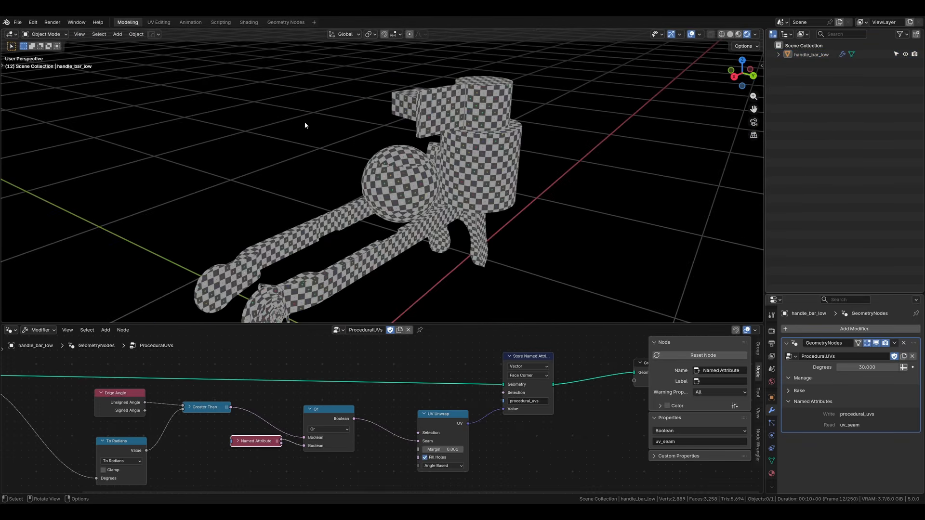
Step: Move the Store Named Attribute and Group Output nodes away and insert a Pack UV Islands node after UV Unwrap
{"action": "middle_click_drag", "start_coordinate": [468, 378], "coordinate": [239, 380]}
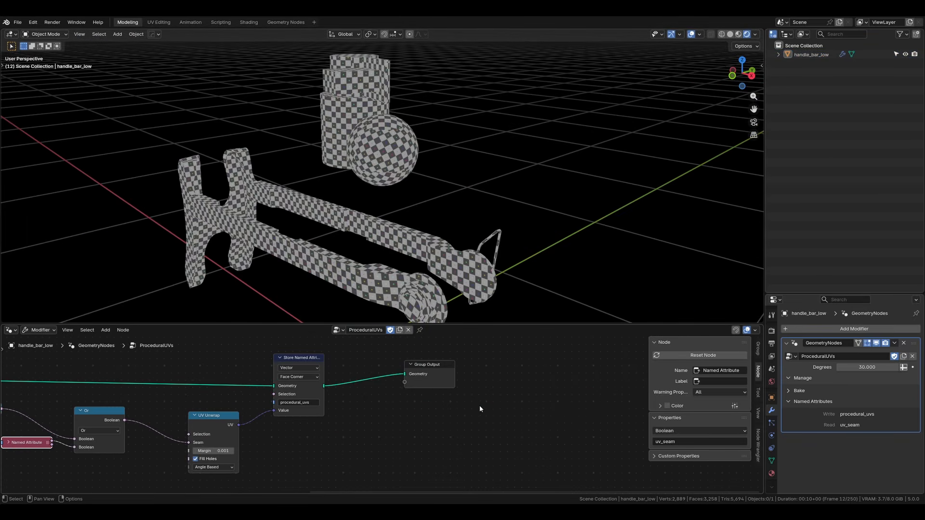
{"action": "left_click_drag", "start_coordinate": [481, 408], "coordinate": [289, 351]}
{"action": "key", "text": "g"}
{"action": "left_click", "coordinate": [437, 348]}
{"action": "key", "text": "shift+a"}
{"action": "mouse_move", "coordinate": [364, 434]}
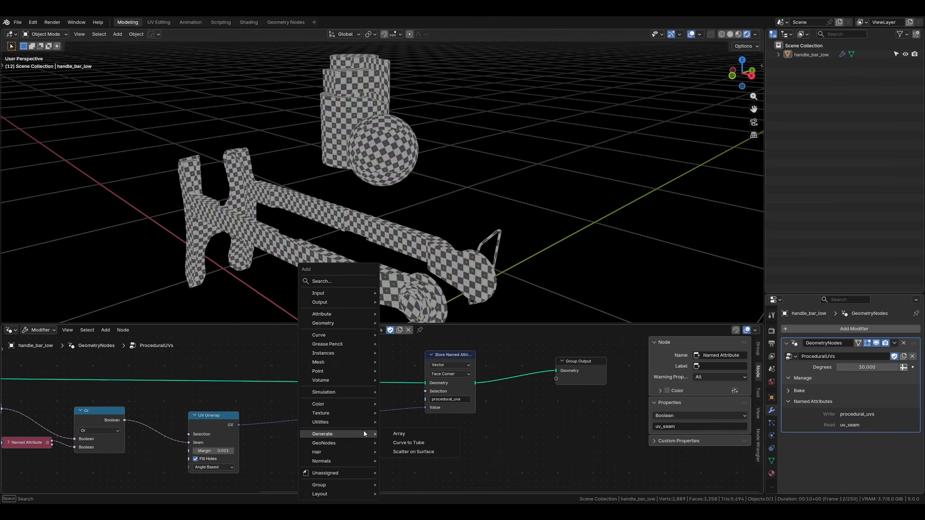
{"action": "type", "text": "pack"}
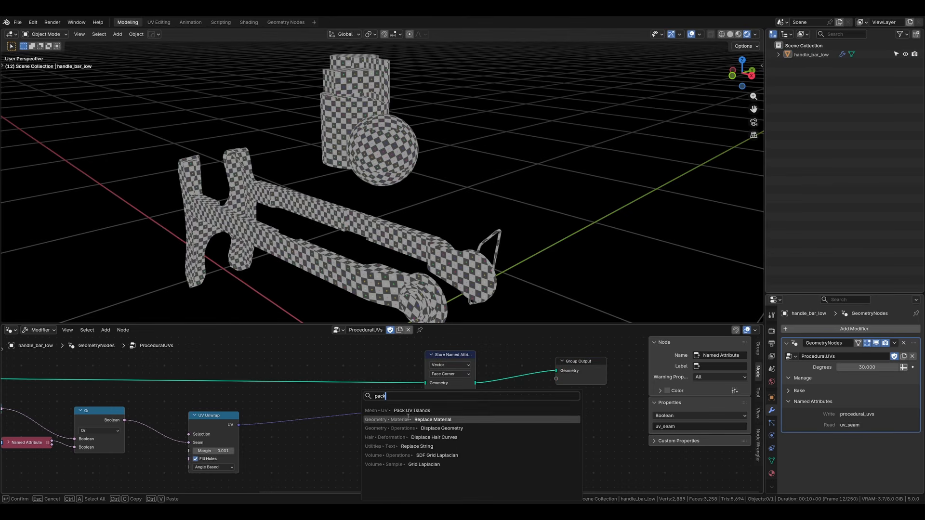
{"action": "key", "text": "Return"}
{"action": "left_click", "coordinate": [345, 400]}
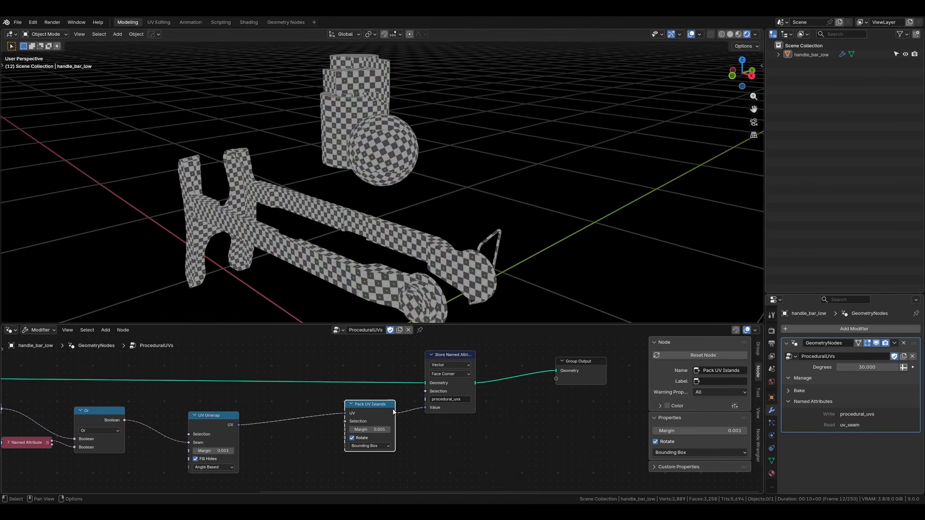
Step: Examine the available packing methods of the Pack UV Islands node
{"action": "scroll", "coordinate": [311, 438], "scroll_direction": "up", "scroll_amount": 1}
{"action": "scroll", "coordinate": [366, 451], "scroll_direction": "up", "scroll_amount": 3}
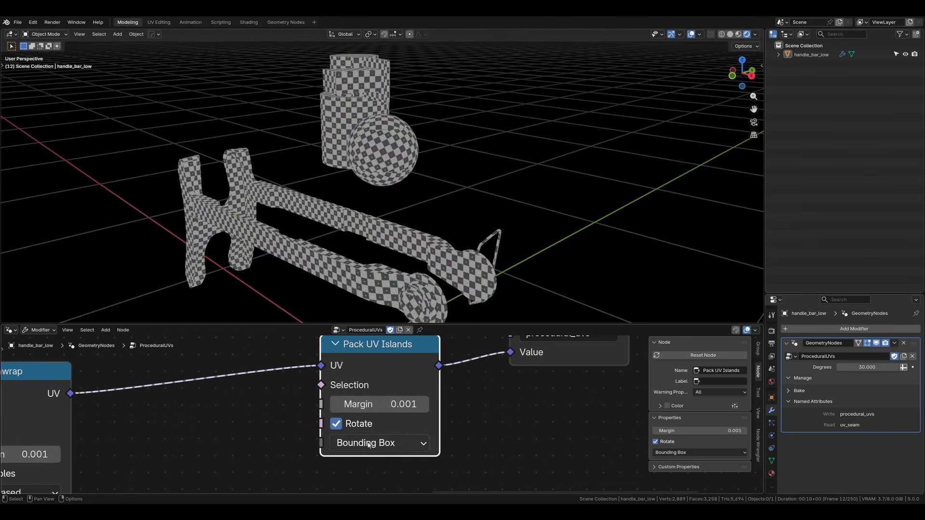
{"action": "middle_click_drag", "start_coordinate": [362, 453], "coordinate": [391, 413]}
{"action": "left_click", "coordinate": [391, 408]}
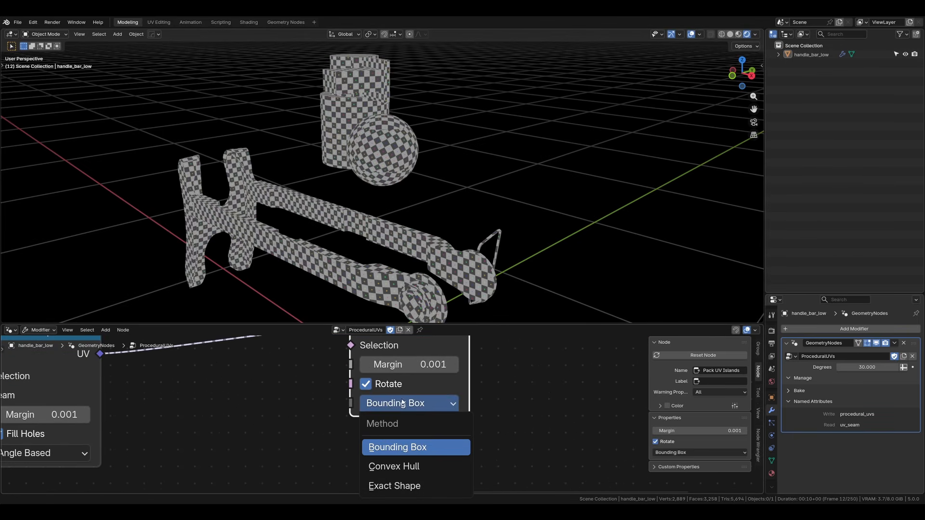
{"action": "scroll", "coordinate": [267, 429], "scroll_direction": "down", "scroll_amount": 1}
{"action": "middle_click_drag", "start_coordinate": [328, 271], "coordinate": [357, 272]}
{"action": "middle_click_drag", "start_coordinate": [489, 375], "coordinate": [248, 439]}
{"action": "scroll", "coordinate": [248, 439], "scroll_direction": "down", "scroll_amount": 5}
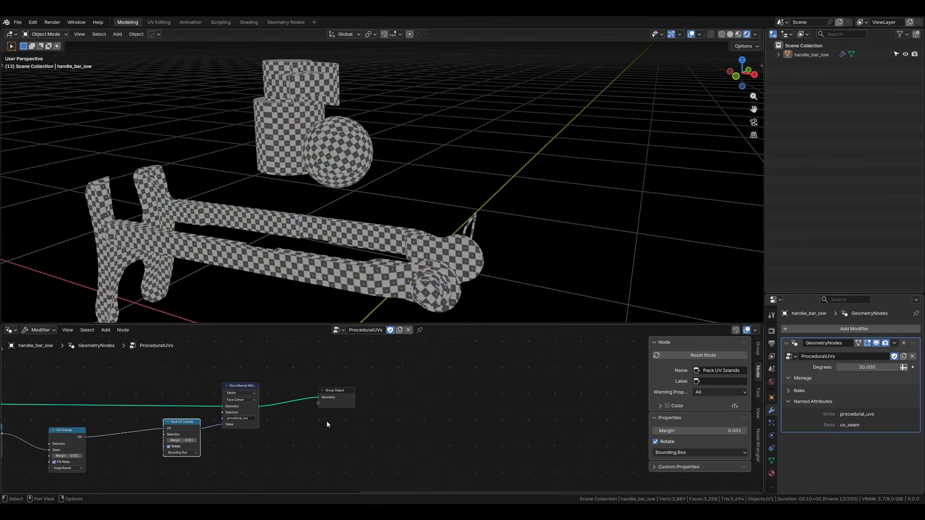
Step: Move the Group Output node farther away and insert a Split Edges node between Store Named Attribute and Group Output
{"action": "left_click_drag", "start_coordinate": [254, 394], "coordinate": [262, 387]}
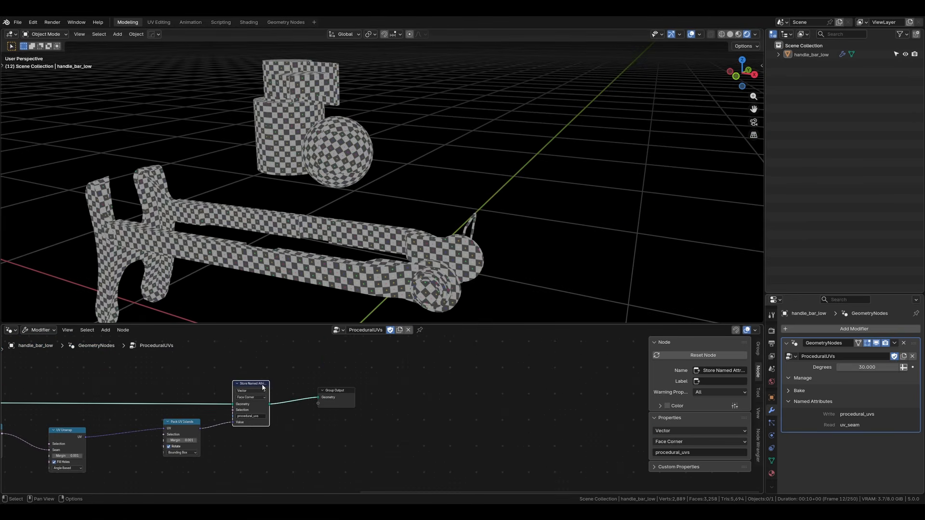
{"action": "left_click", "coordinate": [344, 390]}
{"action": "left_click_drag", "start_coordinate": [344, 391], "coordinate": [531, 396]}
{"action": "key", "text": "shift+a"}
{"action": "type", "text": "splt"}
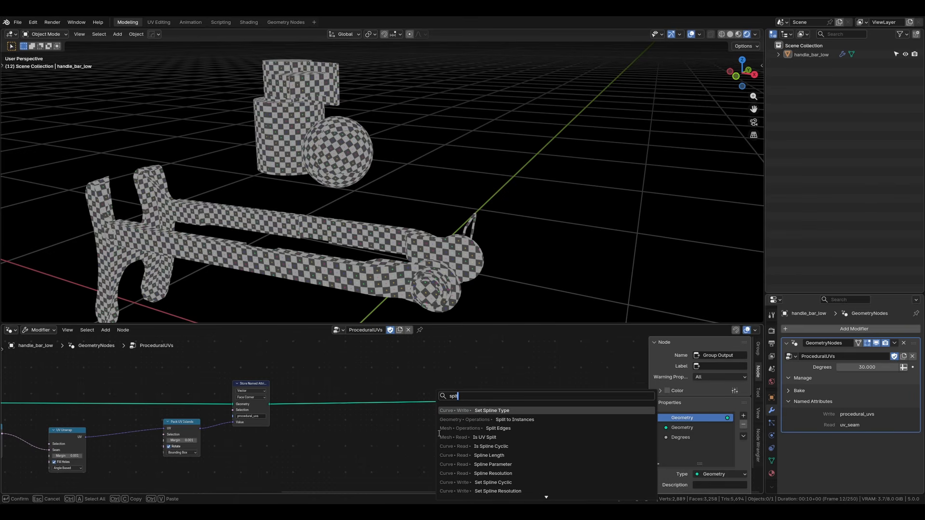
{"action": "key", "text": "BackSpace"}
{"action": "key", "text": "BackSpace"}
{"action": "key", "text": "BackSpace"}
{"action": "type", "text": "plit ed"}
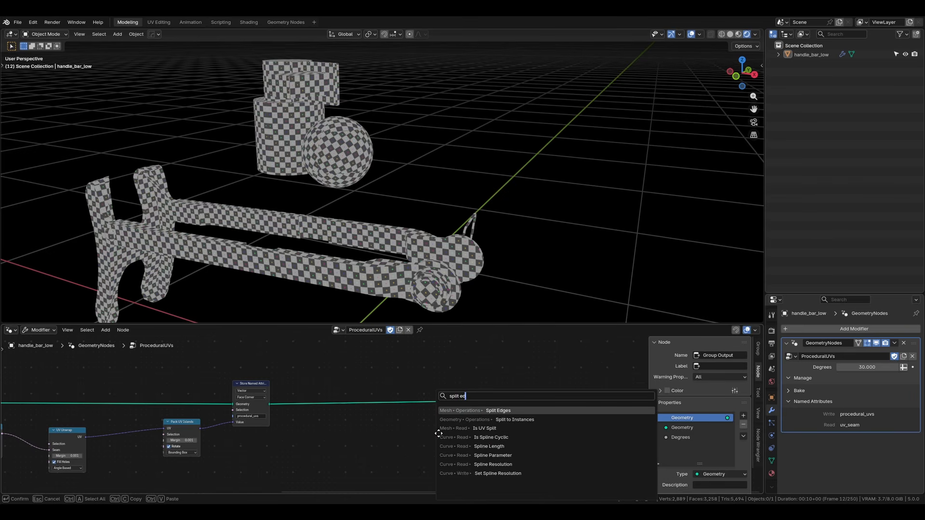
{"action": "key", "text": "Return"}
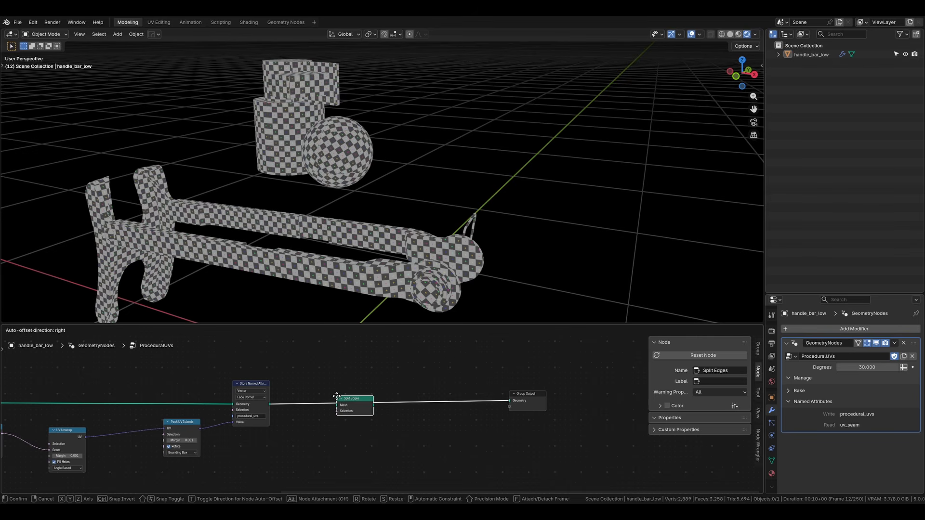
{"action": "left_click", "coordinate": [336, 396]}
Step: Raise the Store Named Attribute node and insert a Geometry Switch node between Split Edges and Group Output
{"action": "left_click_drag", "start_coordinate": [245, 385], "coordinate": [236, 335]}
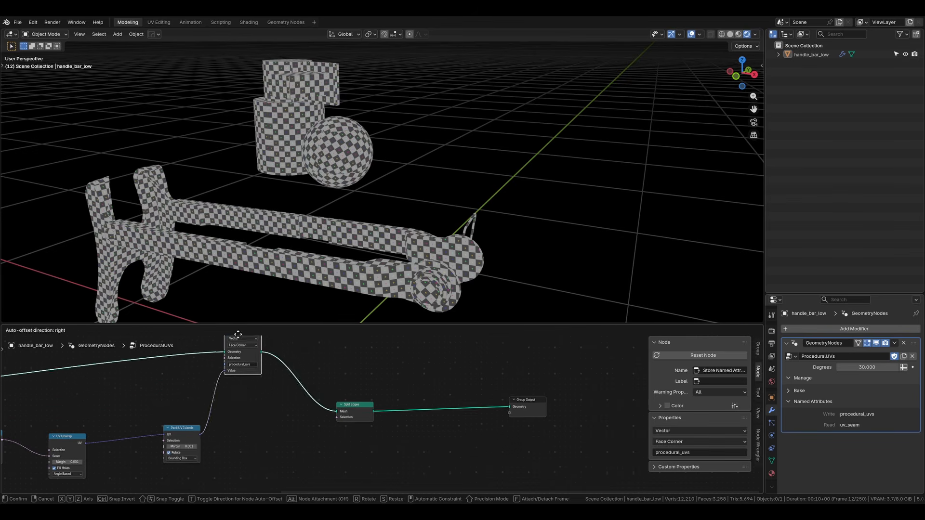
{"action": "key", "text": "shift+a"}
{"action": "type", "text": "swi"}
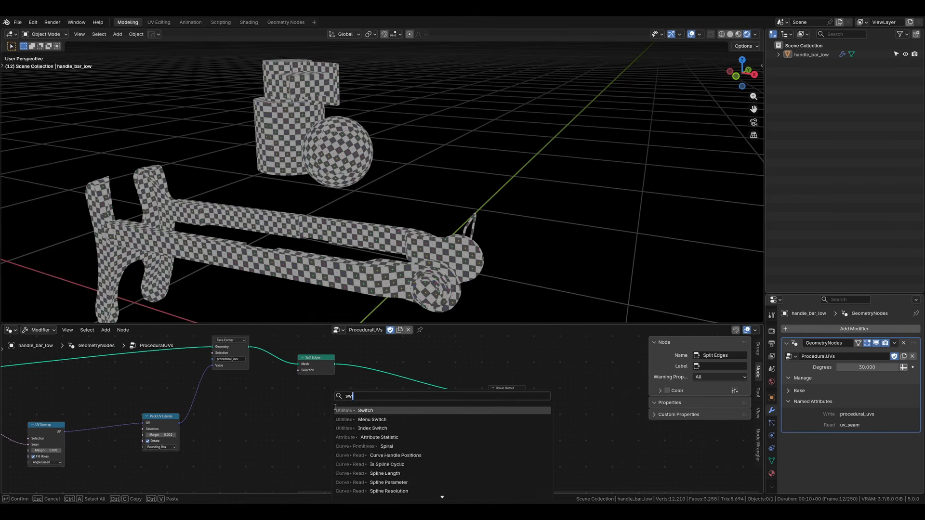
{"action": "key", "text": "Return"}
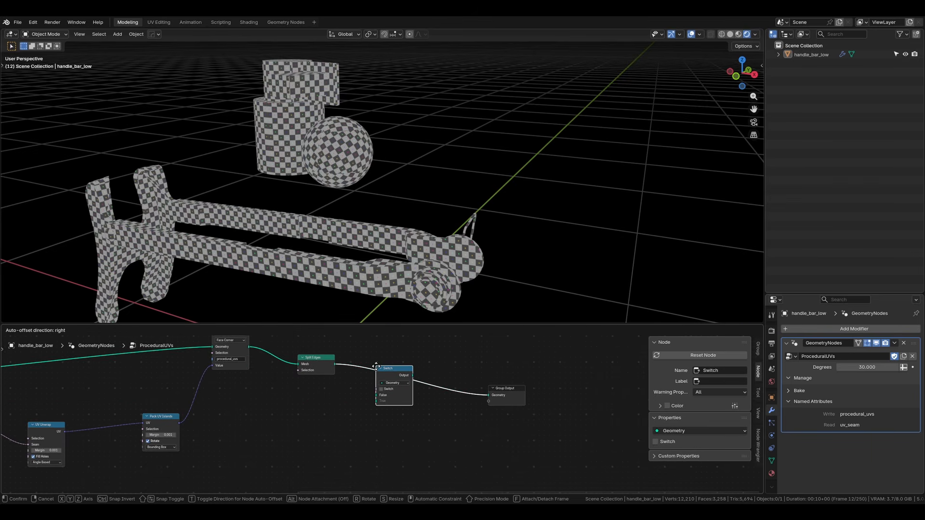
{"action": "left_click", "coordinate": [377, 369]}
Step: Connect the Store Named Attribute geometry to the Switch node's False input and the Split Edges mesh to its True input
{"action": "scroll", "coordinate": [339, 389], "scroll_direction": "up", "scroll_amount": 3}
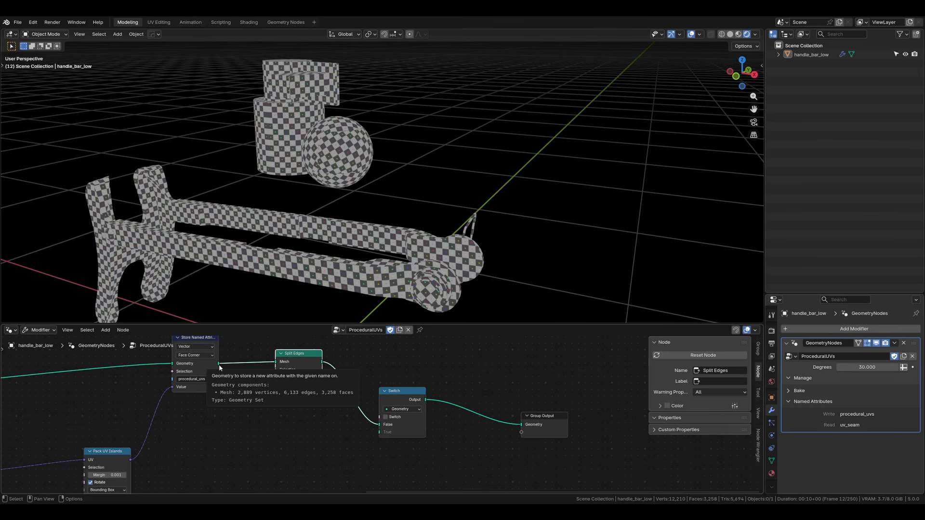
{"action": "left_click_drag", "start_coordinate": [219, 364], "coordinate": [376, 440]}
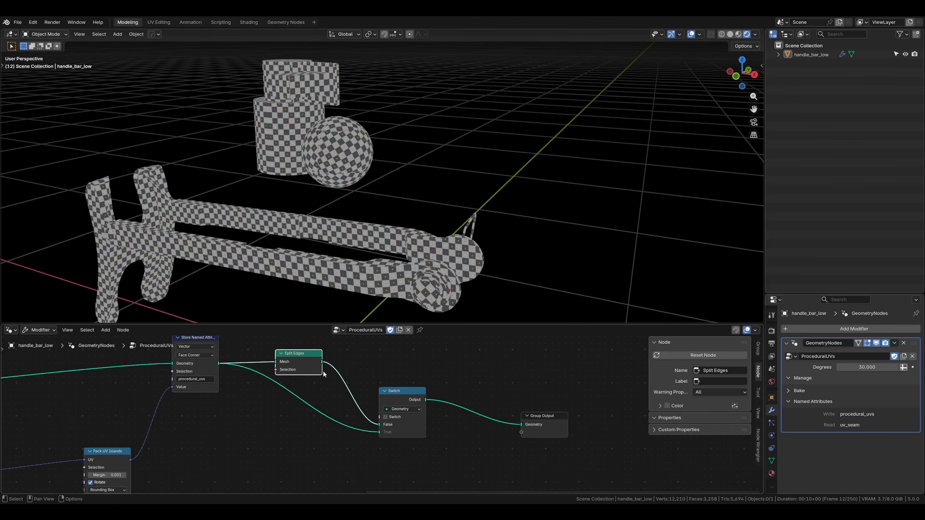
{"action": "scroll", "coordinate": [407, 356], "scroll_direction": "up", "scroll_amount": 2}
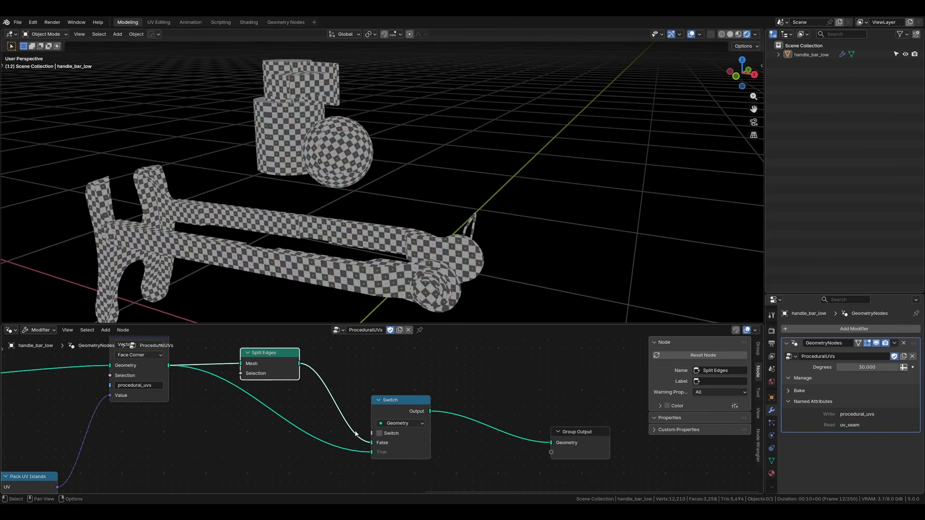
{"action": "left_click_drag", "start_coordinate": [372, 451], "coordinate": [252, 408]}
{"action": "left_click_drag", "start_coordinate": [171, 367], "coordinate": [373, 443]}
{"action": "left_click_drag", "start_coordinate": [270, 356], "coordinate": [290, 363]}
{"action": "scroll", "coordinate": [405, 388], "scroll_direction": "up", "scroll_amount": 3}
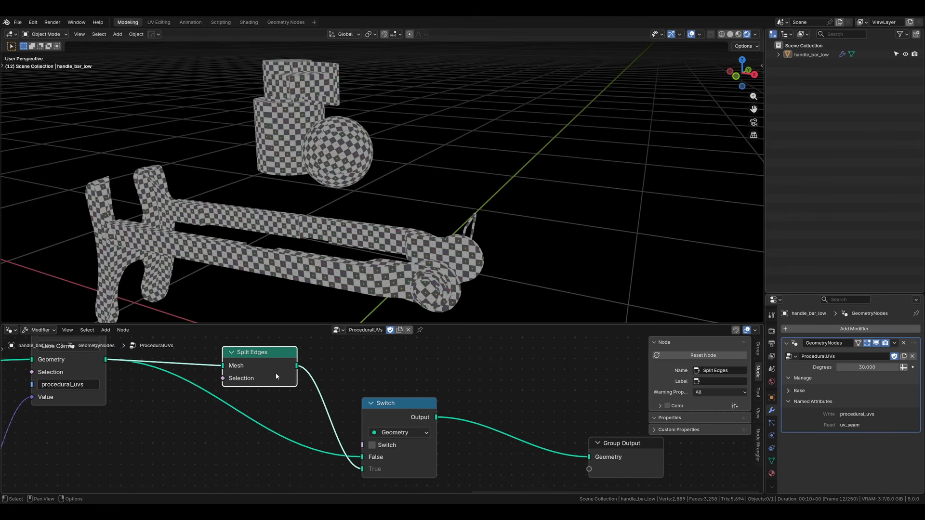
Step: Insert a Set Position node between the Switch and Group Output nodes
{"action": "left_click", "coordinate": [373, 450]}
{"action": "middle_click_drag", "start_coordinate": [201, 413], "coordinate": [246, 417]}
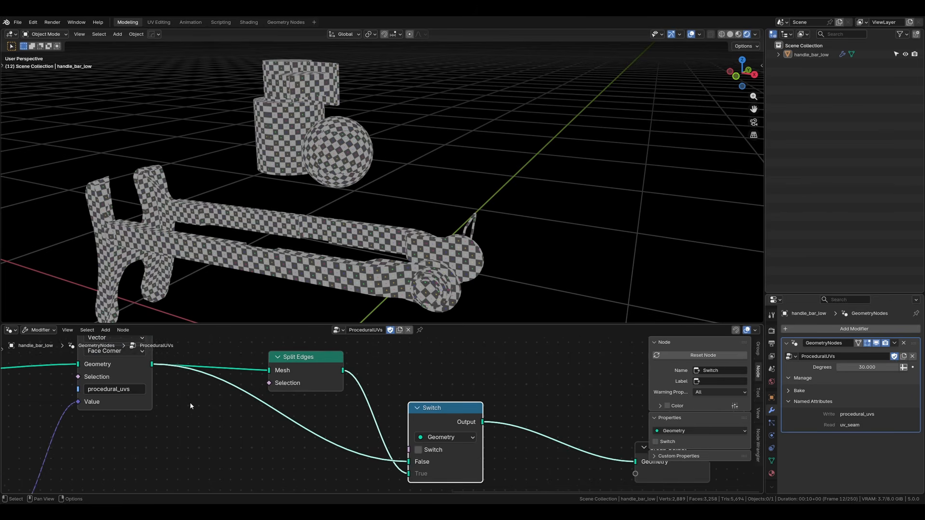
{"action": "scroll", "coordinate": [156, 377], "scroll_direction": "down", "scroll_amount": 4}
{"action": "middle_click_drag", "start_coordinate": [368, 403], "coordinate": [297, 365]}
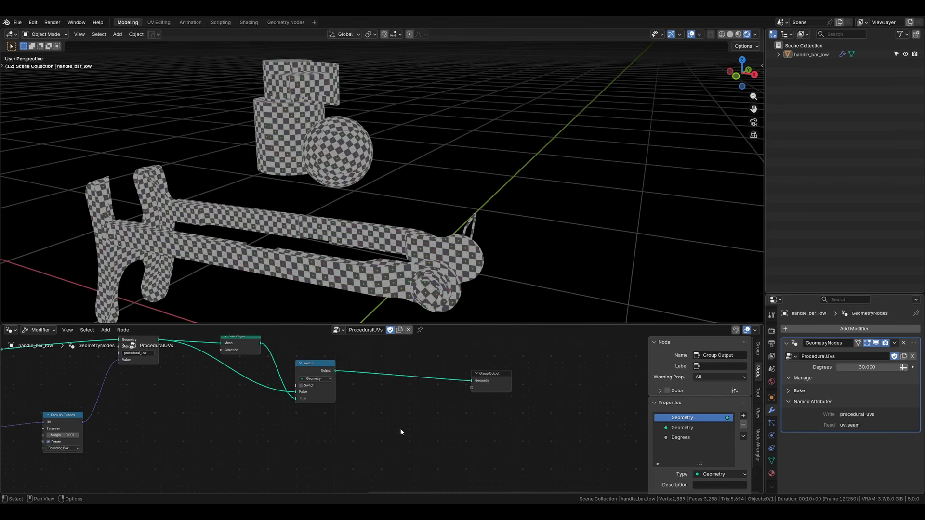
{"action": "key", "text": "shift+a"}
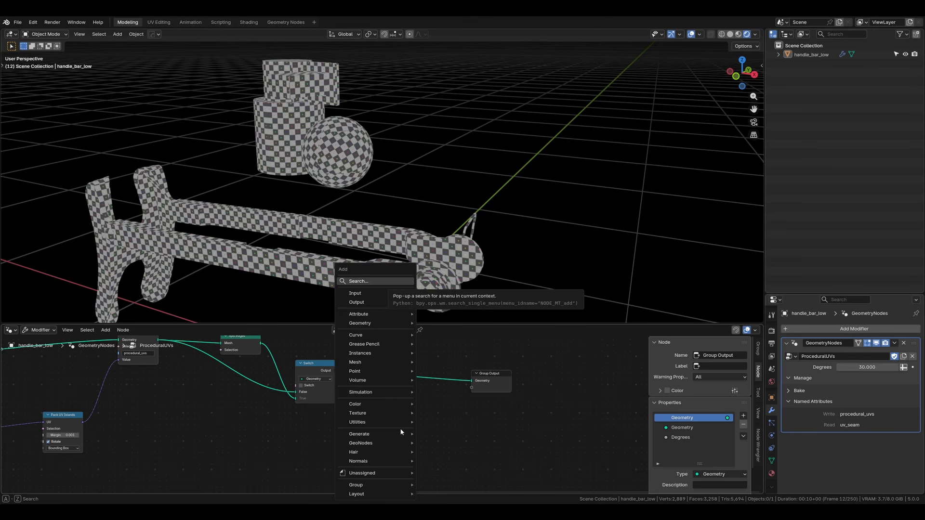
{"action": "type", "text": "set pos"}
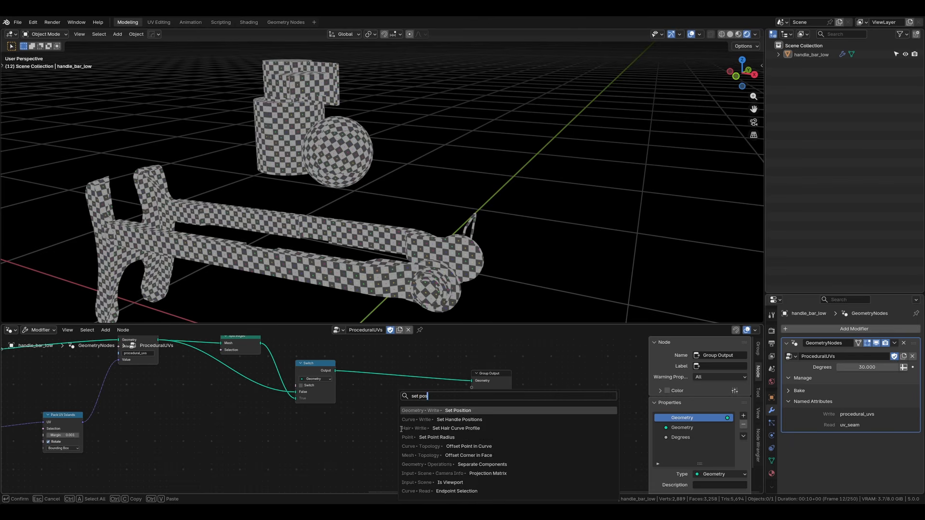
{"action": "key", "text": "Return"}
{"action": "left_click", "coordinate": [383, 358]}
{"action": "scroll", "coordinate": [375, 382], "scroll_direction": "up", "scroll_amount": 4}
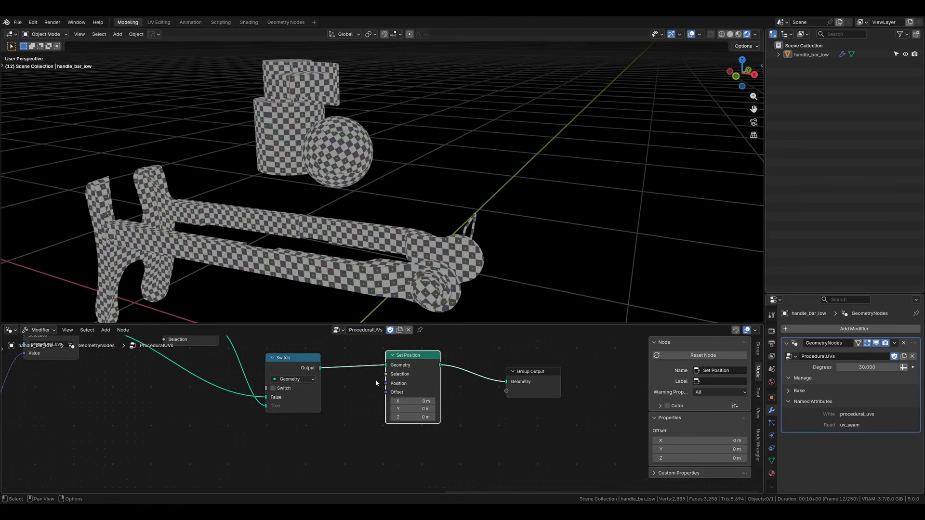
Step: Connect the Pack UV Islands node's UV output to the Set Position node's Position input
{"action": "middle_click_drag", "start_coordinate": [236, 410], "coordinate": [322, 403]}
{"action": "scroll", "coordinate": [316, 404], "scroll_direction": "down", "scroll_amount": 2}
{"action": "scroll", "coordinate": [160, 422], "scroll_direction": "down", "scroll_amount": 2}
{"action": "scroll", "coordinate": [161, 423], "scroll_direction": "down", "scroll_amount": 1}
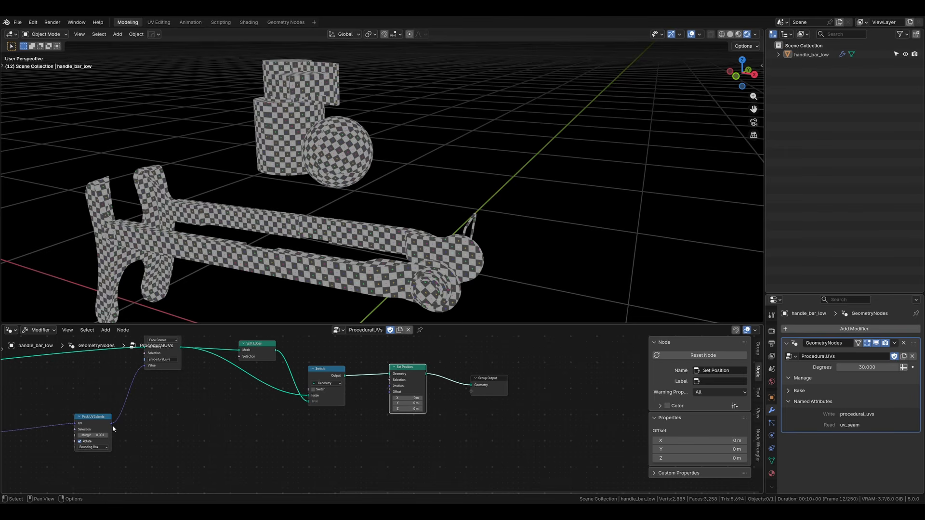
{"action": "left_click_drag", "start_coordinate": [159, 420], "coordinate": [82, 431]}
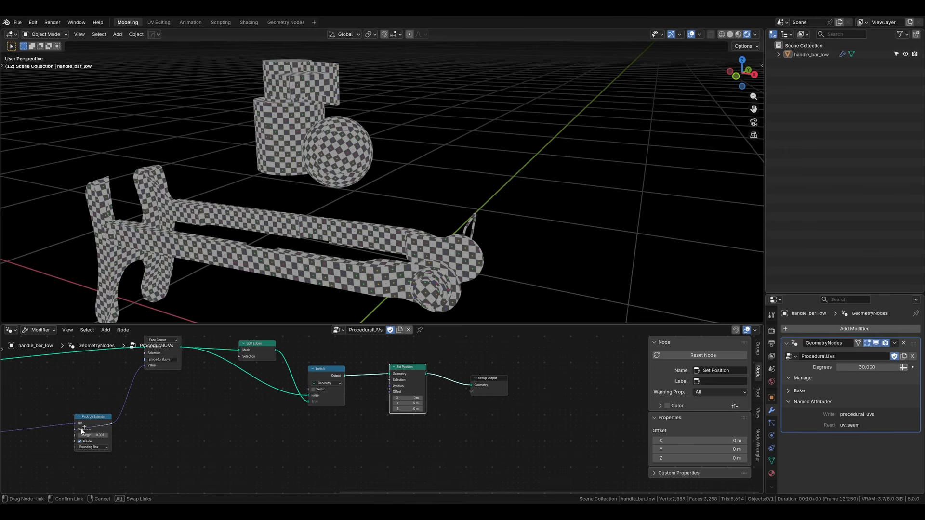
{"action": "left_click_drag", "start_coordinate": [360, 413], "coordinate": [391, 387]}
{"action": "middle_click_drag", "start_coordinate": [420, 273], "coordinate": [332, 220]}
{"action": "scroll", "coordinate": [379, 250], "scroll_direction": "up", "scroll_amount": 3}
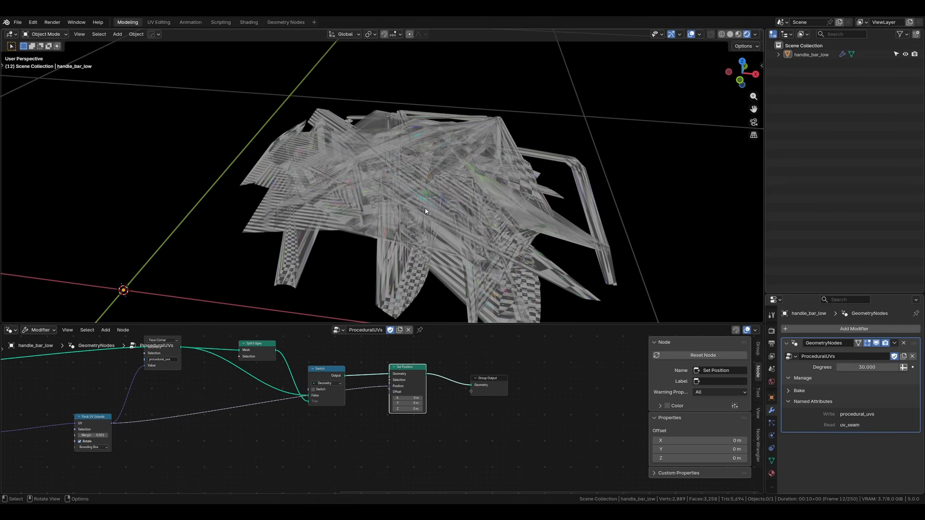
Step: Enable the Switch node's Switch option and inspect the flattened UV islands in the viewport
{"action": "scroll", "coordinate": [276, 386], "scroll_direction": "up", "scroll_amount": 3}
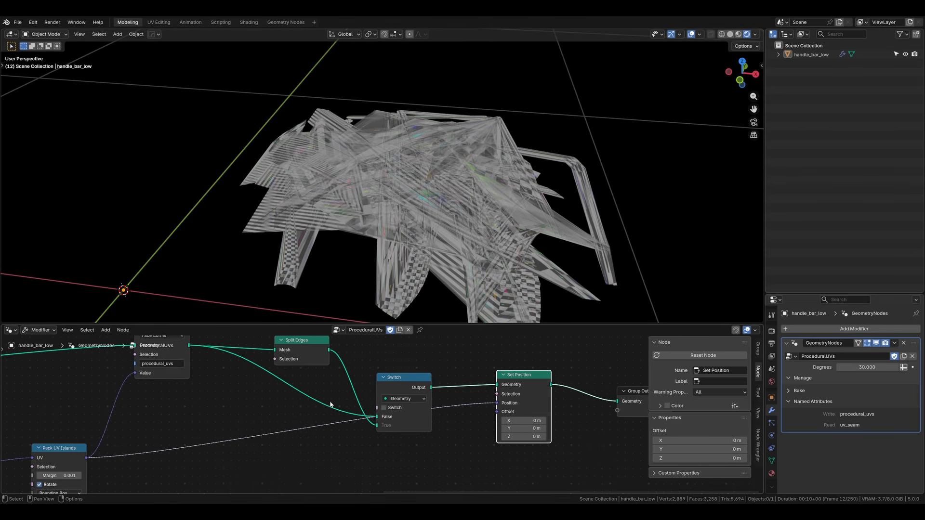
{"action": "left_click", "coordinate": [384, 408]}
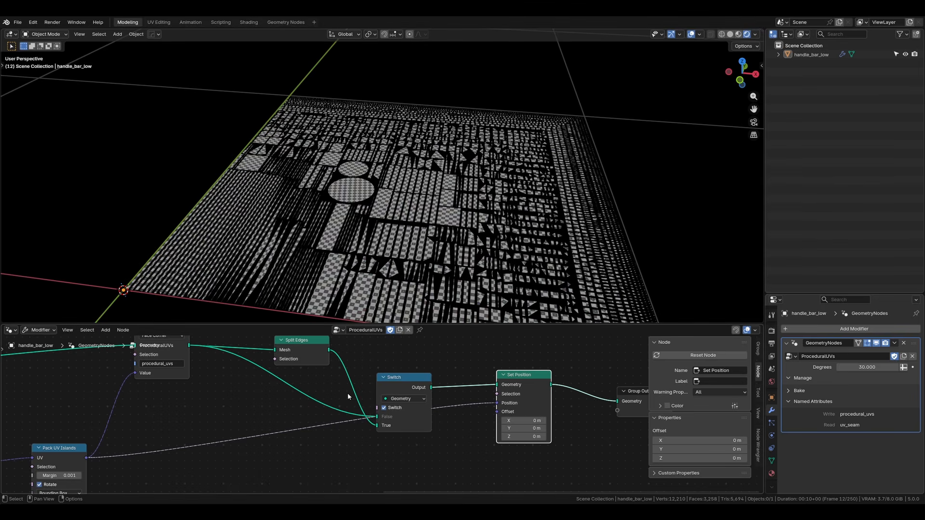
{"action": "middle_click_drag", "start_coordinate": [309, 393], "coordinate": [325, 408]}
{"action": "middle_click_drag", "start_coordinate": [314, 276], "coordinate": [332, 305]}
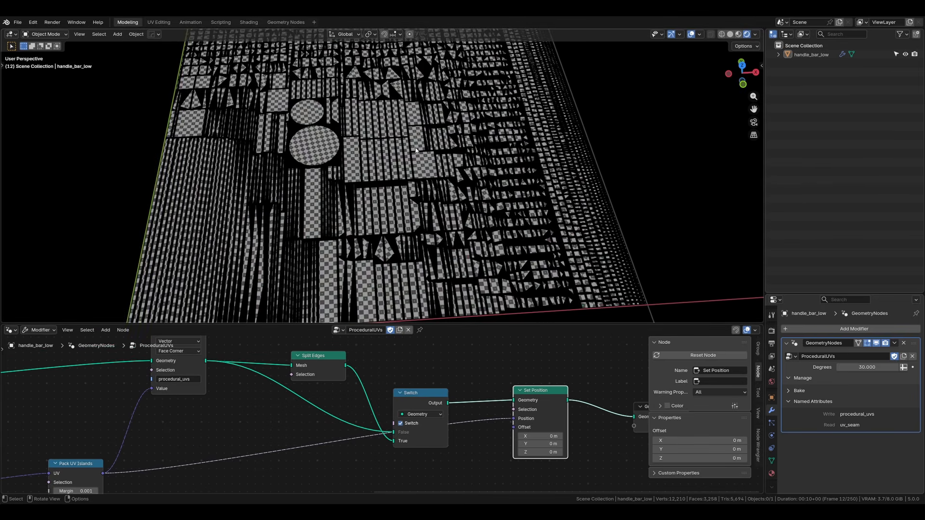
{"action": "scroll", "coordinate": [416, 150], "scroll_direction": "up", "scroll_amount": 8}
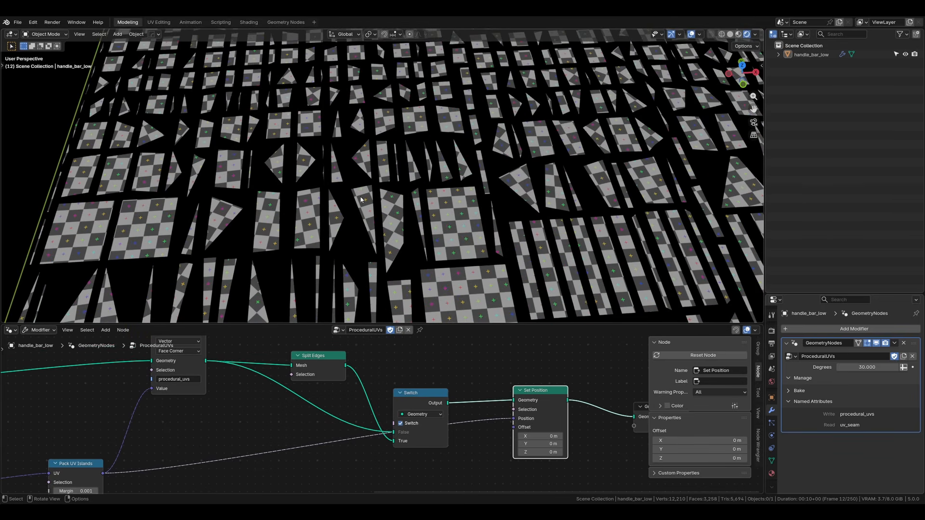
{"action": "scroll", "coordinate": [361, 199], "scroll_direction": "up", "scroll_amount": 3}
{"action": "scroll", "coordinate": [411, 238], "scroll_direction": "down", "scroll_amount": 12}
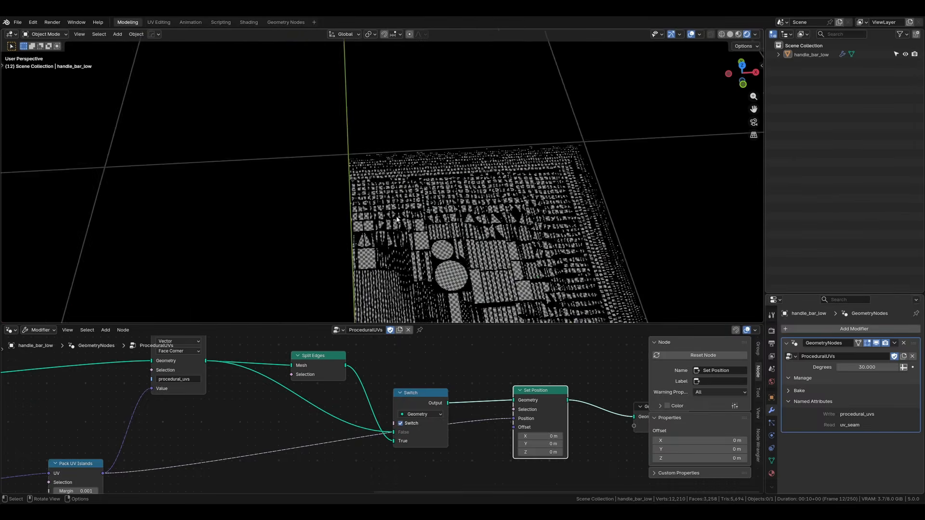
{"action": "middle_click_drag", "start_coordinate": [411, 238], "coordinate": [327, 149], "text": "shift"}
{"action": "middle_click_drag", "start_coordinate": [224, 433], "coordinate": [257, 423]}
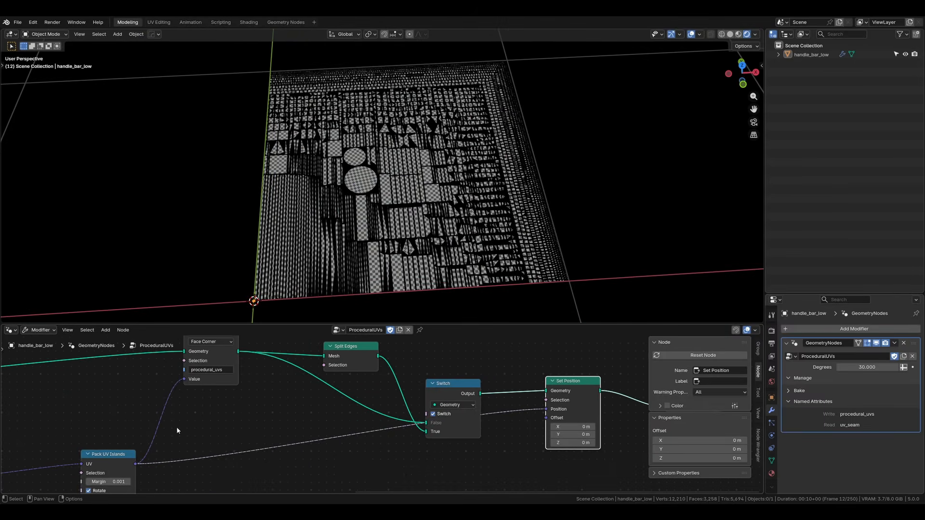
Step: Connect the Or node's Boolean output to the Split Edges node's Selection input
{"action": "middle_click_drag", "start_coordinate": [176, 427], "coordinate": [423, 409]}
{"action": "key", "text": "ctrl+space"}
{"action": "middle_click_drag", "start_coordinate": [293, 271], "coordinate": [475, 318]}
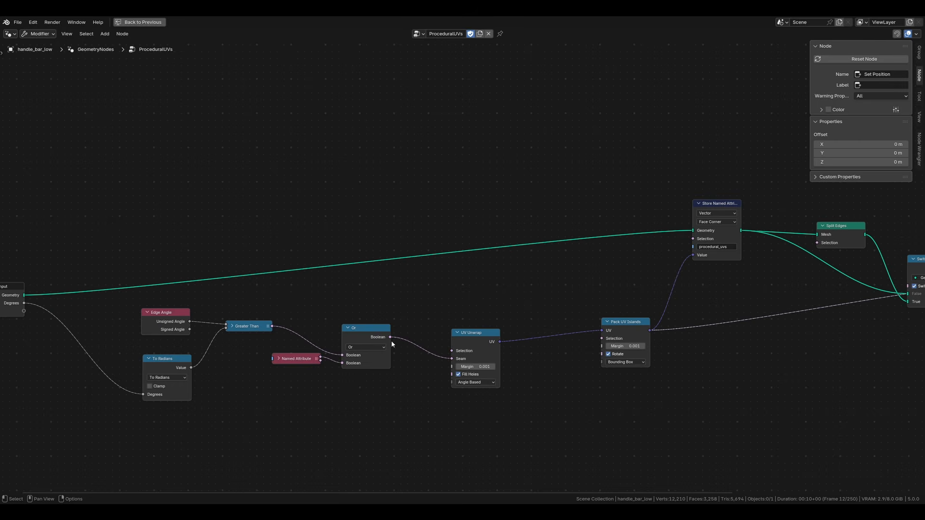
{"action": "left_click_drag", "start_coordinate": [390, 337], "coordinate": [778, 246]}
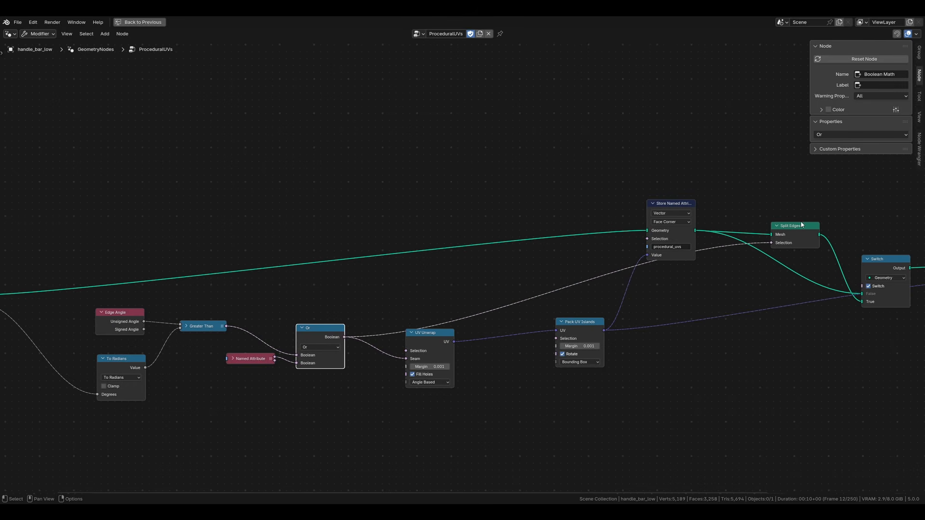
{"action": "middle_click_drag", "start_coordinate": [801, 224], "coordinate": [584, 257]}
{"action": "key", "text": "ctrl+space"}
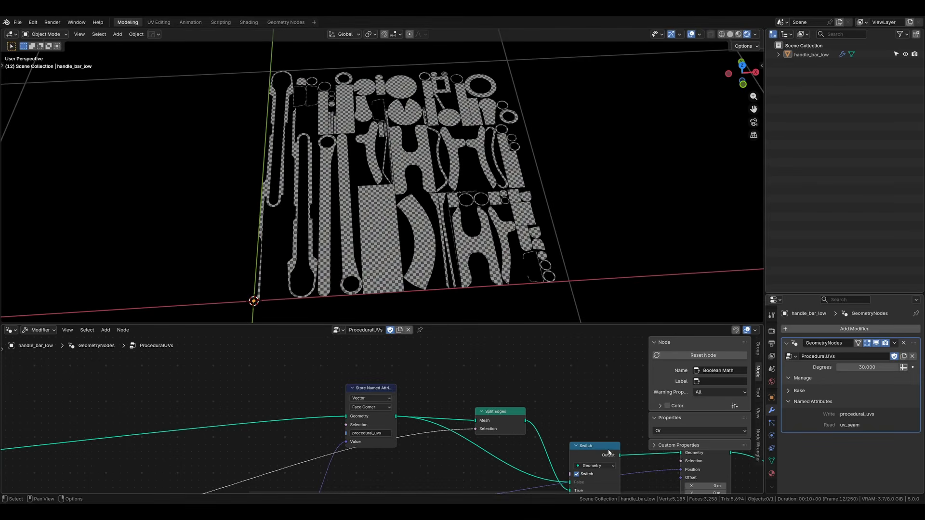
Step: Toggle the Switch option repeatedly to compare the unsplit and split geometry, leaving it enabled
{"action": "middle_click_drag", "start_coordinate": [574, 394], "coordinate": [349, 325]}
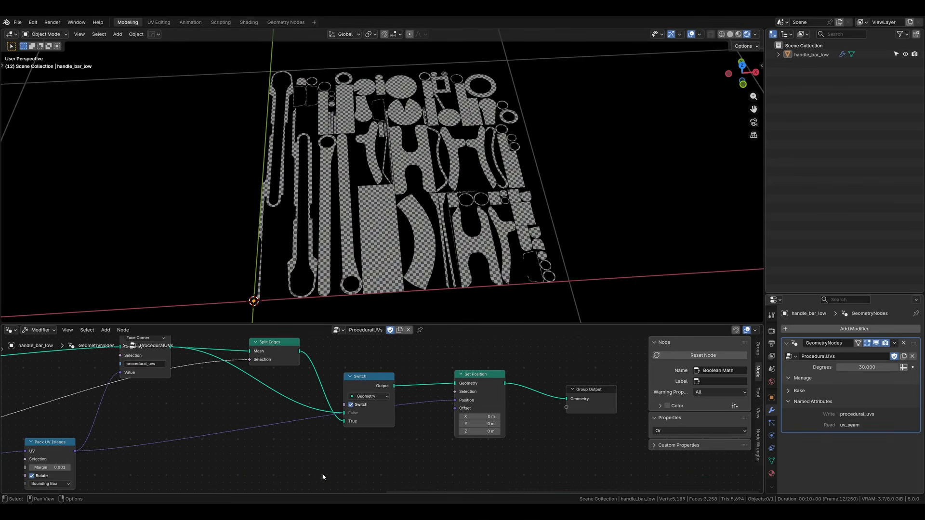
{"action": "left_click", "coordinate": [353, 408]}
{"action": "left_click", "coordinate": [354, 407]}
{"action": "left_click", "coordinate": [353, 408]}
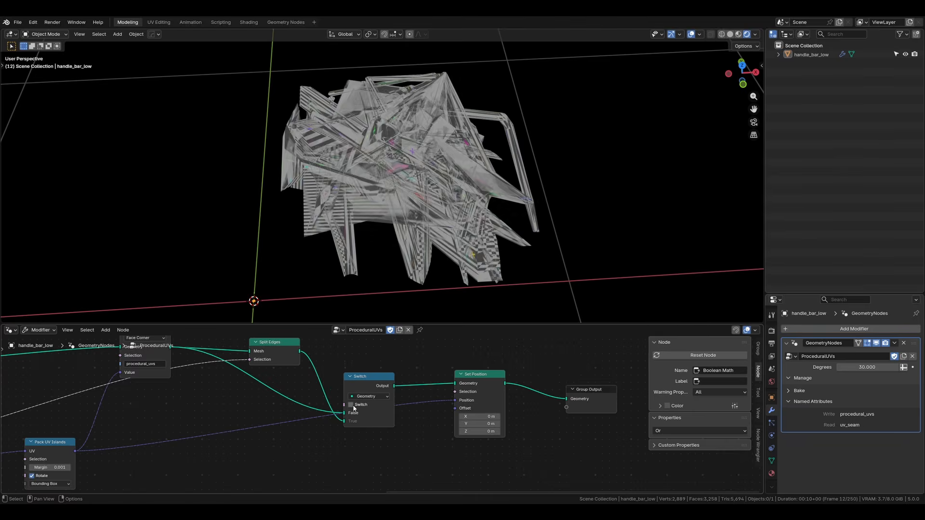
{"action": "left_click", "coordinate": [354, 407]}
{"action": "left_click", "coordinate": [353, 407]}
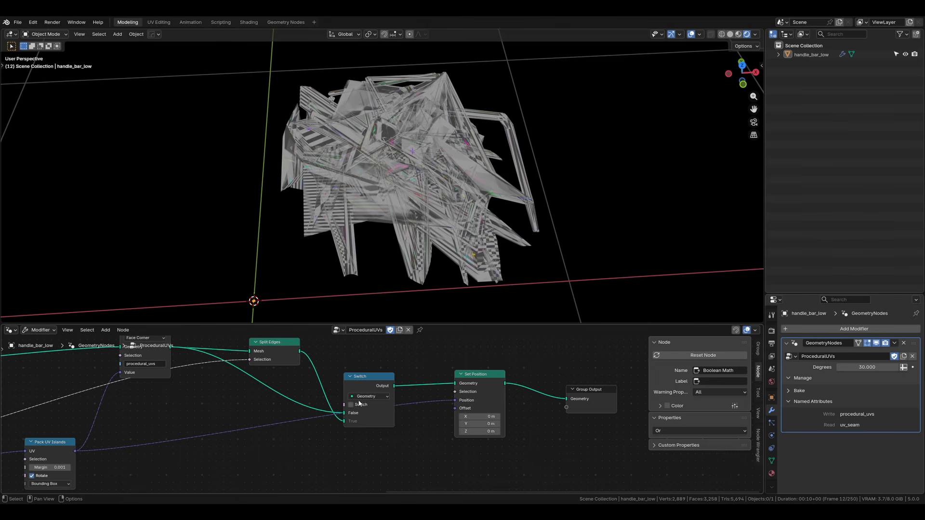
{"action": "left_click", "coordinate": [351, 405]}
Step: Add a Mix Vector node below the Switch node and try out its Factor slider
{"action": "middle_click_drag", "start_coordinate": [317, 459], "coordinate": [350, 437]}
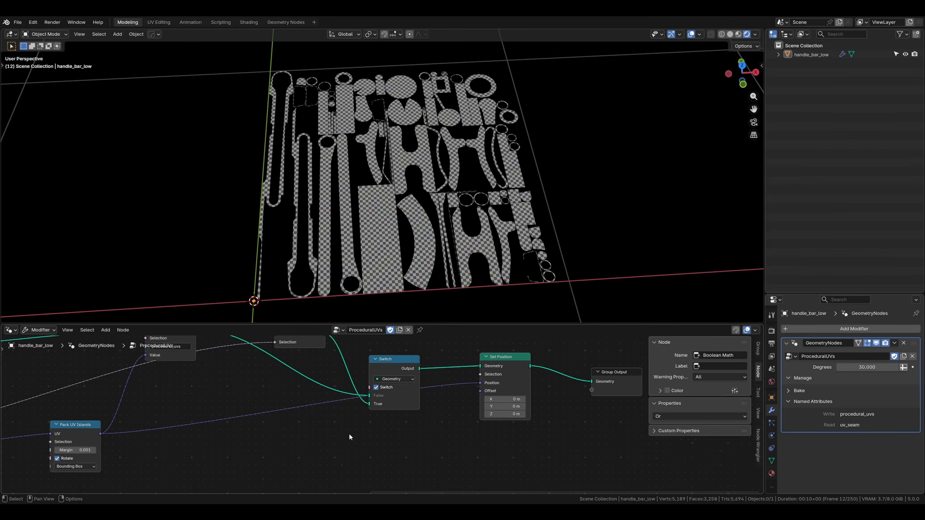
{"action": "key", "text": "shift+a"}
{"action": "type", "text": "vector"}
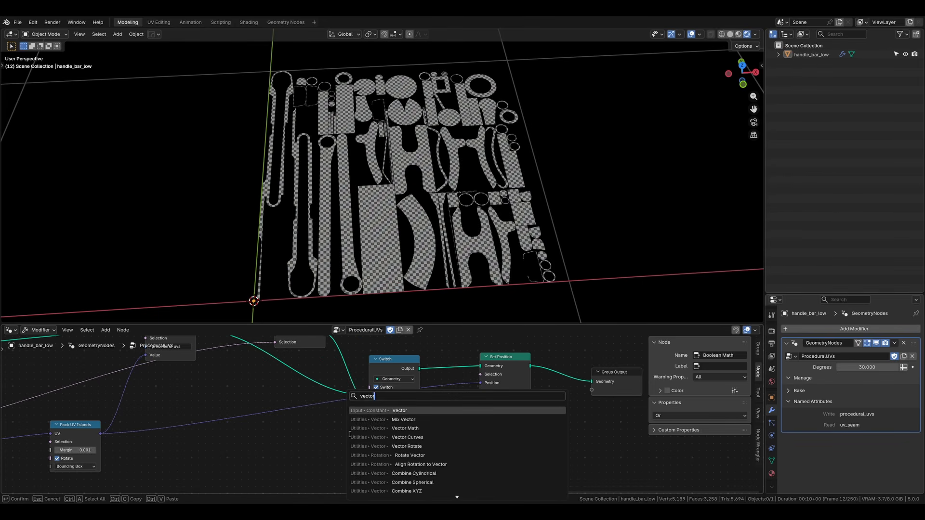
{"action": "left_click", "coordinate": [404, 420]}
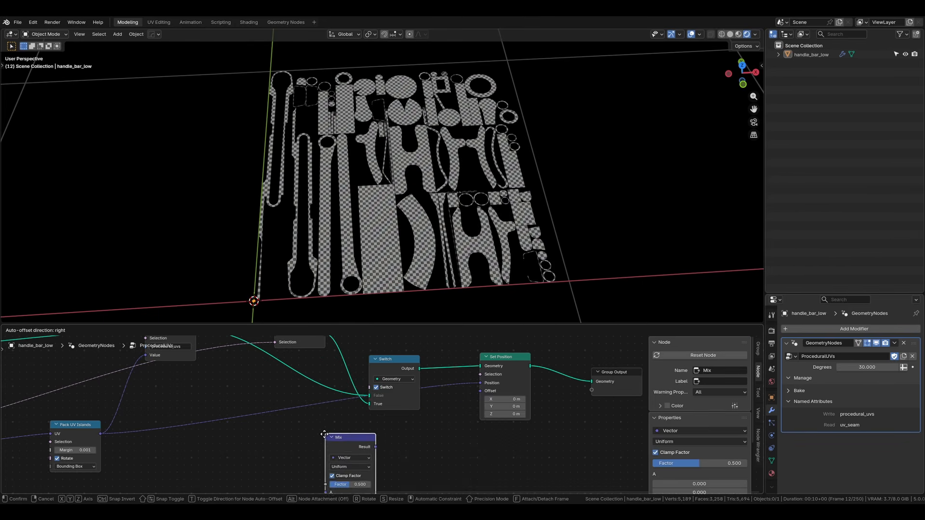
{"action": "left_click", "coordinate": [337, 436]}
{"action": "key", "text": "ctrl+space"}
{"action": "scroll", "coordinate": [426, 384], "scroll_direction": "up", "scroll_amount": 3}
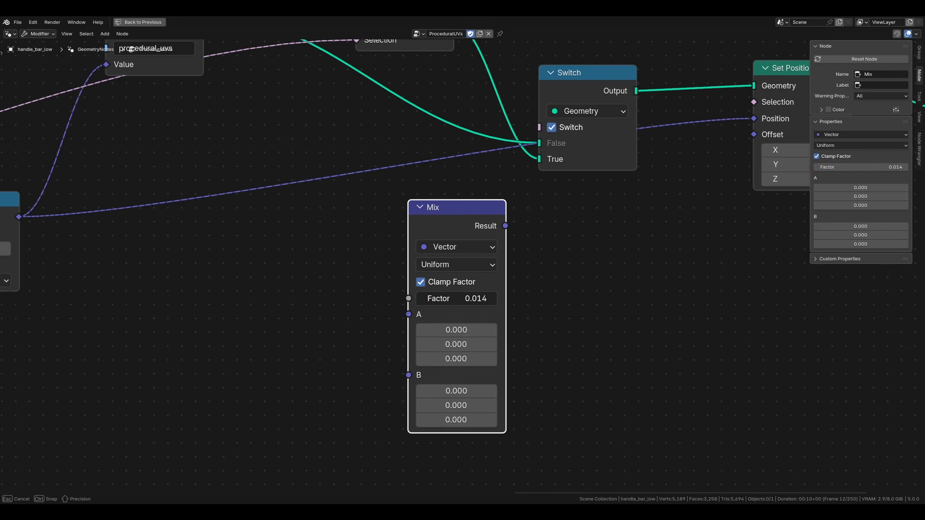
{"action": "left_click_drag", "start_coordinate": [417, 299], "coordinate": [458, 301]}
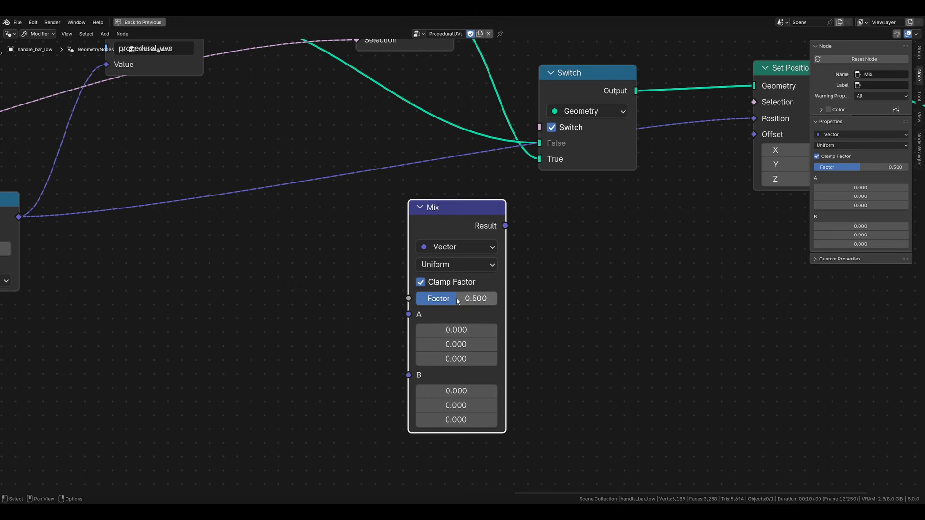
Step: Connect the Pack UV Islands node's UV output to the Mix node's B input
{"action": "scroll", "coordinate": [390, 300], "scroll_direction": "down", "scroll_amount": 2}
{"action": "middle_click_drag", "start_coordinate": [349, 291], "coordinate": [335, 333]}
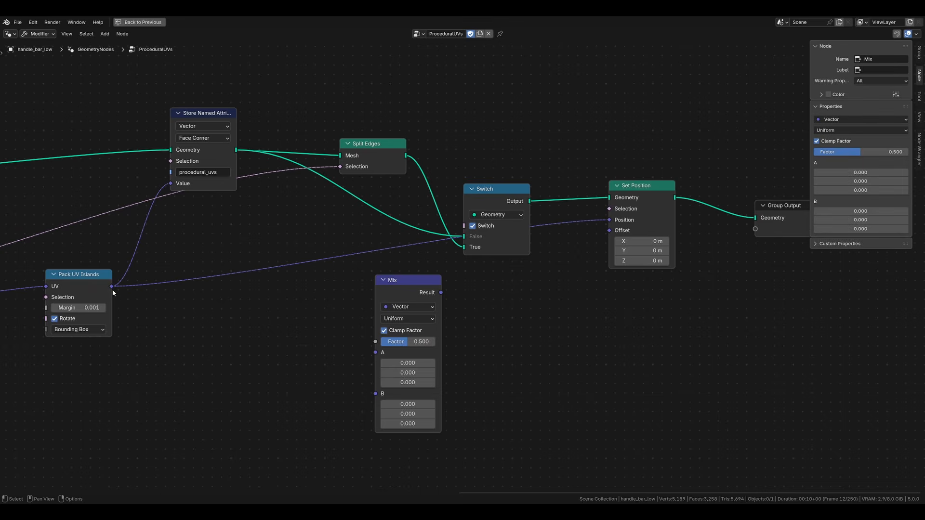
{"action": "left_click_drag", "start_coordinate": [112, 286], "coordinate": [340, 388]}
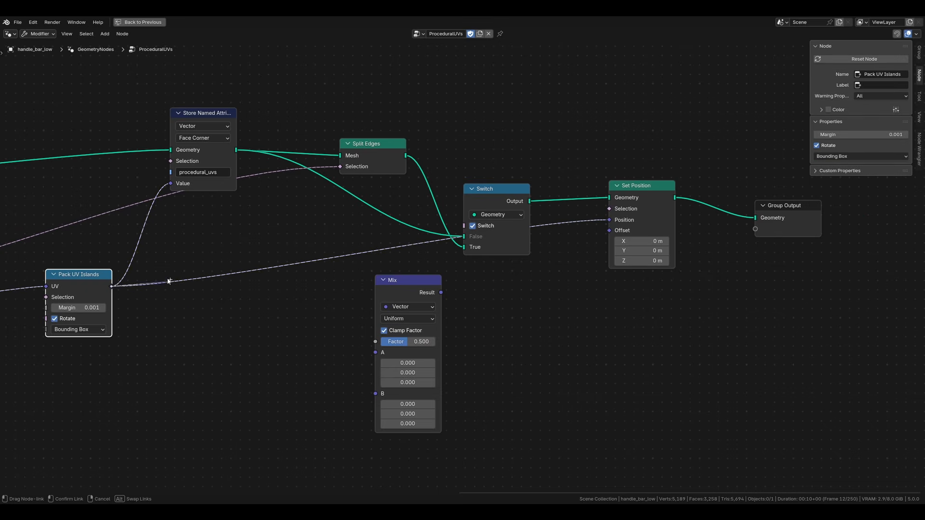
{"action": "left_click_drag", "start_coordinate": [369, 382], "coordinate": [374, 391]}
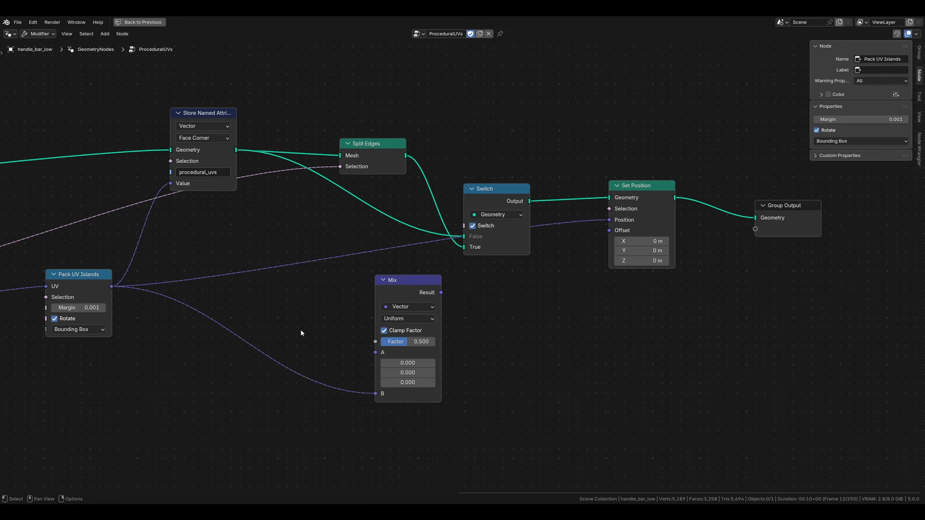
Step: Add a Position node, connect it to the Mix node's A input, and reposition it beside the Mix node
{"action": "key", "text": "shift+a"}
{"action": "type", "text": "posi"}
{"action": "key", "text": "Return"}
{"action": "left_click", "coordinate": [270, 320]}
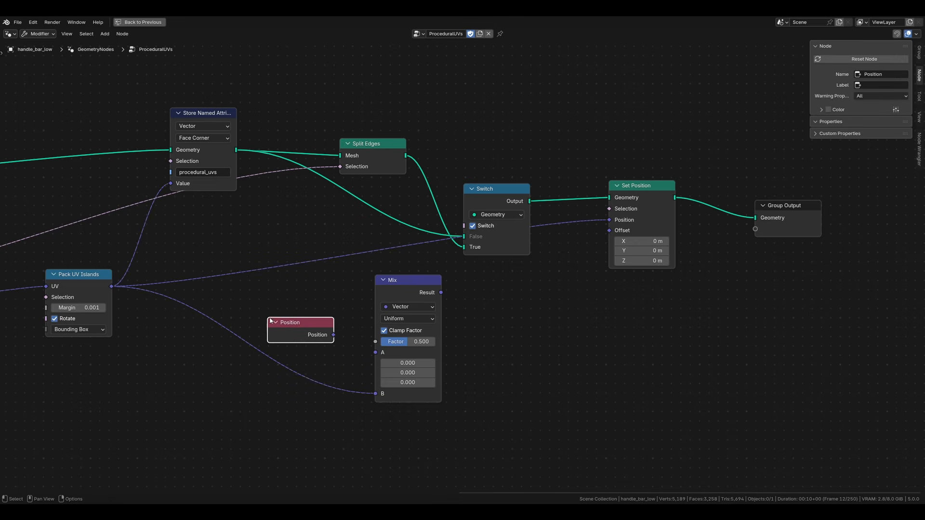
{"action": "left_click_drag", "start_coordinate": [334, 335], "coordinate": [375, 353]}
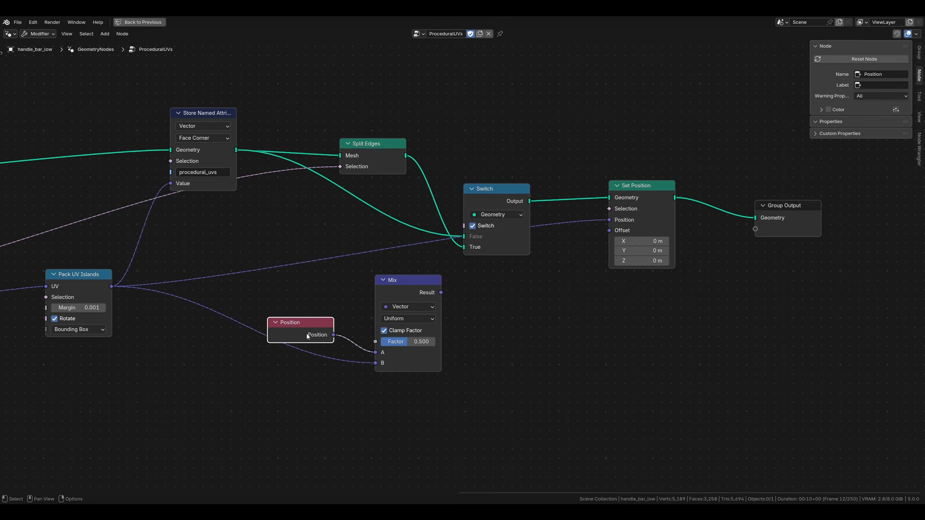
{"action": "key", "text": "g"}
{"action": "left_click", "coordinate": [323, 327]}
Step: Connect the Mix node's Result to the Set Position node's Position input, replacing the direct UV link
{"action": "middle_click_drag", "start_coordinate": [438, 372], "coordinate": [389, 421]}
{"action": "left_click", "coordinate": [474, 382]}
{"action": "left_click_drag", "start_coordinate": [394, 344], "coordinate": [565, 271]}
{"action": "key", "text": "ctrl+space"}
{"action": "middle_click_drag", "start_coordinate": [402, 406], "coordinate": [469, 351]}
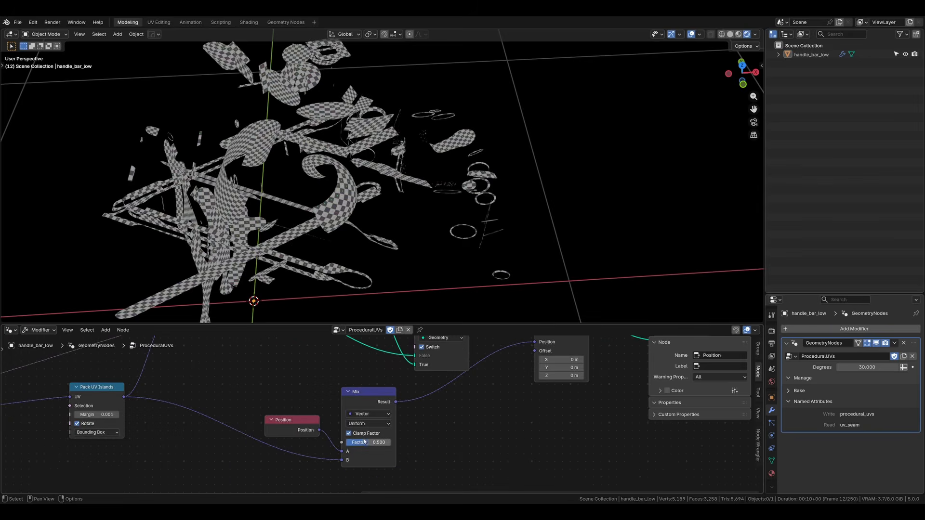
Step: Set the Mix node's Factor to 1.000 and disable the Switch node's Switch option
{"action": "left_click_drag", "start_coordinate": [364, 441], "coordinate": [392, 440]}
{"action": "middle_click_drag", "start_coordinate": [459, 404], "coordinate": [460, 385]}
{"action": "left_click", "coordinate": [430, 376]}
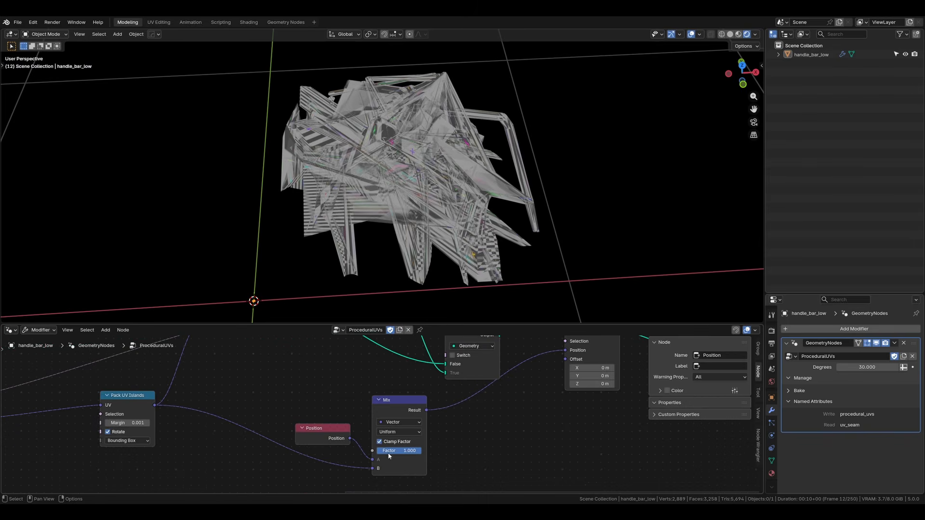
Step: Add a Group Input node beside the Mix node and expose the Mix Factor as a modifier input through it
{"action": "mouse_move", "coordinate": [421, 451]}
{"action": "left_mouse_down"}
{"action": "mouse_move", "coordinate": [378, 450]}
{"action": "mouse_move", "coordinate": [421, 450]}
{"action": "left_mouse_up"}
{"action": "type", "text": "group in"}
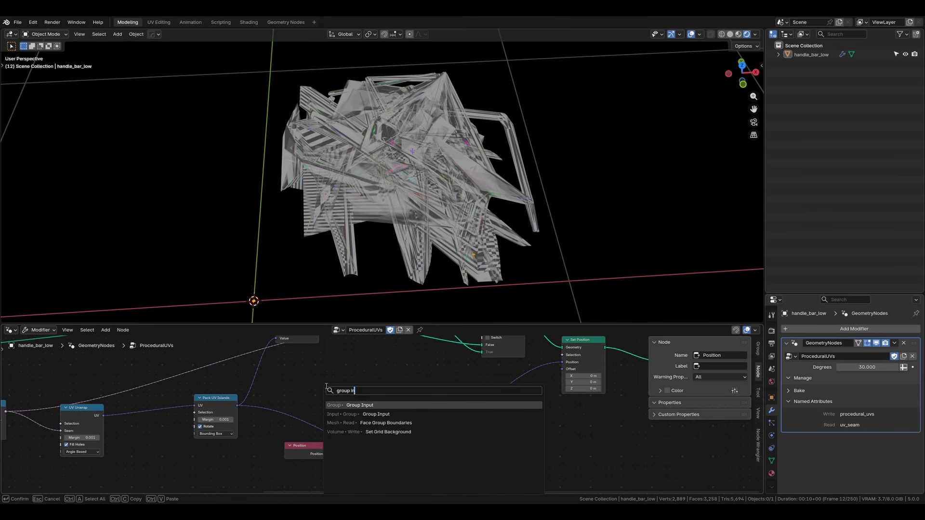
{"action": "key", "text": "Return"}
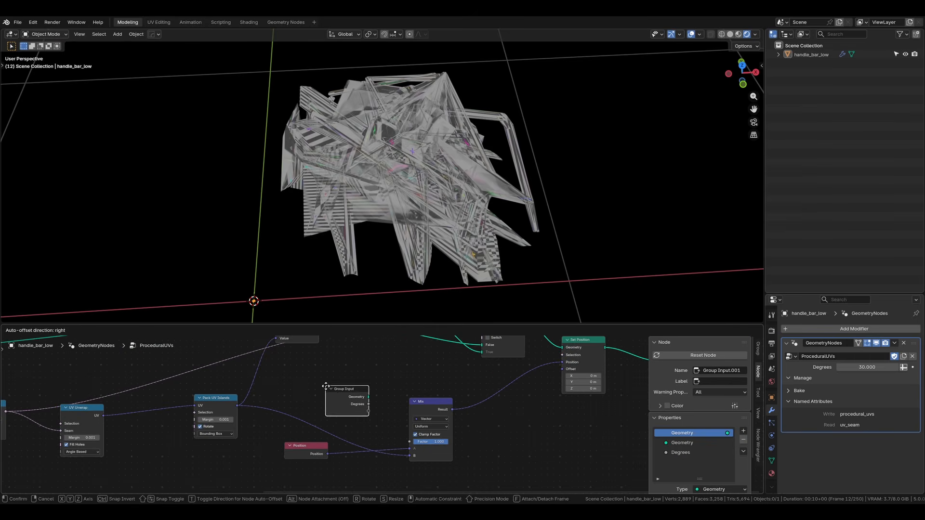
{"action": "left_click", "coordinate": [298, 380]}
{"action": "scroll", "coordinate": [335, 391], "scroll_direction": "up", "scroll_amount": 3}
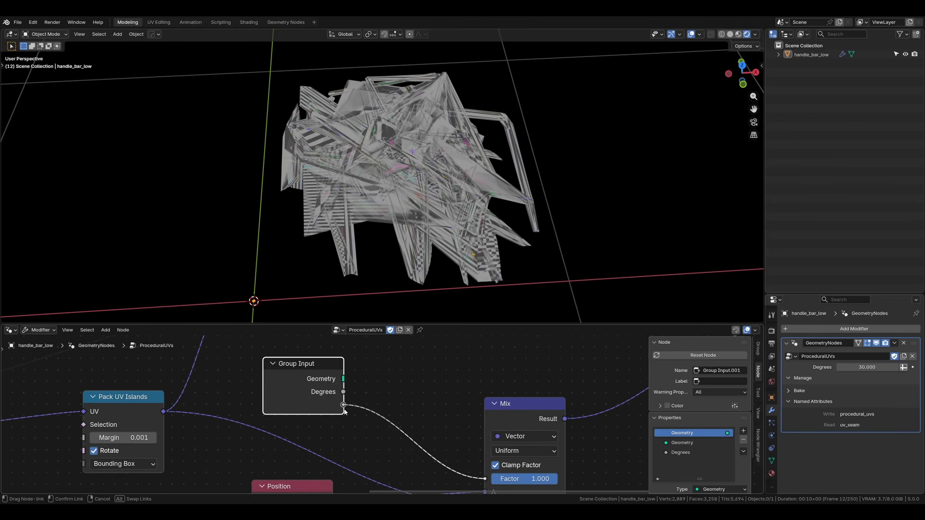
Step: Drive the Switch node with a Greater Than comparison of the Group Input's Factor, and set the modifier's Factor to 0.000
{"action": "left_click_drag", "start_coordinate": [345, 412], "coordinate": [378, 366]}
{"action": "scroll", "coordinate": [326, 431], "scroll_direction": "down", "scroll_amount": 2}
{"action": "type", "text": "great"}
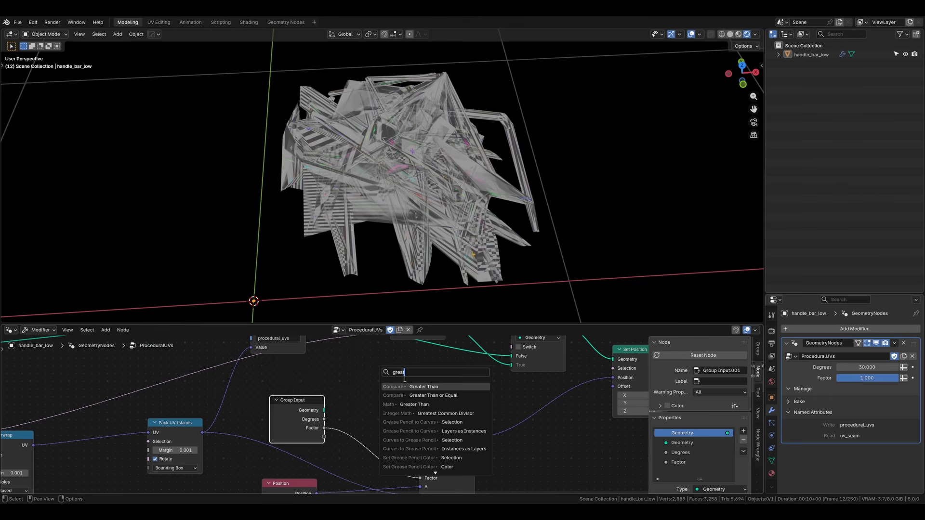
{"action": "key", "text": "Return"}
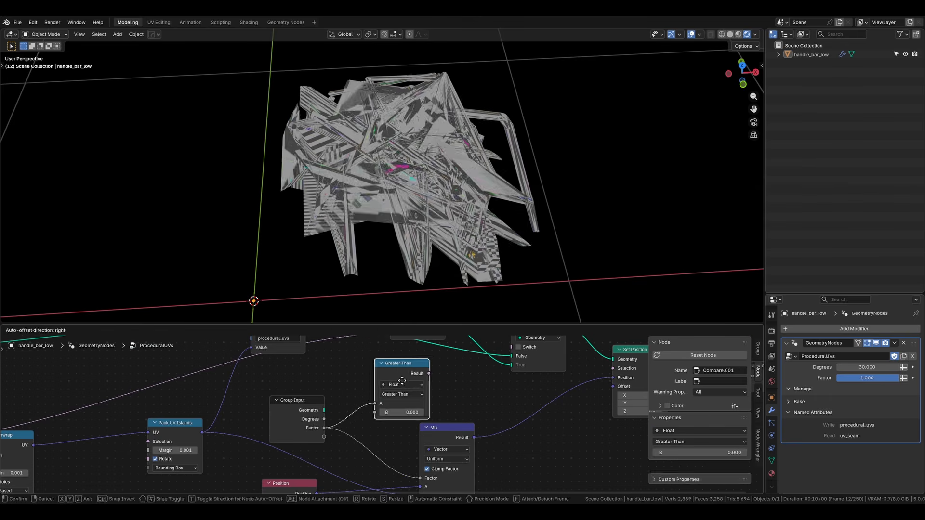
{"action": "left_click", "coordinate": [414, 389]}
{"action": "middle_click_drag", "start_coordinate": [414, 389], "coordinate": [346, 432]}
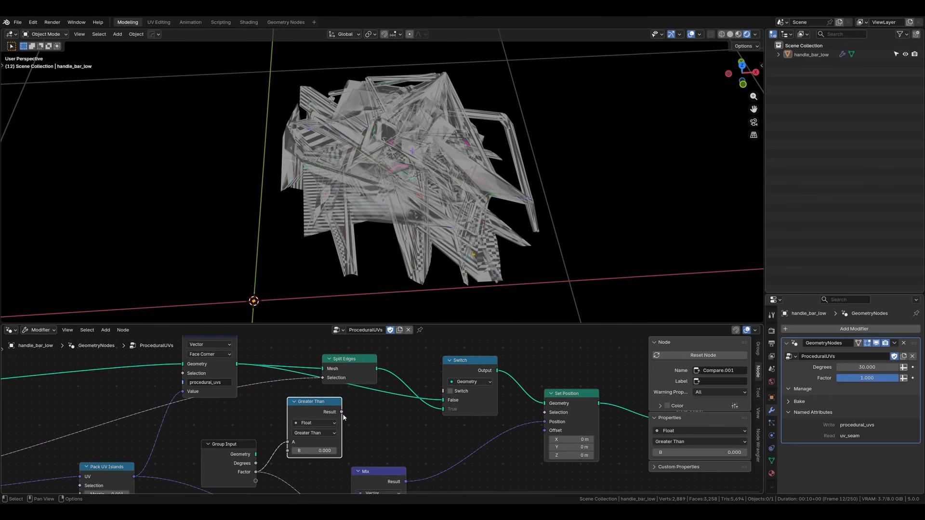
{"action": "left_click_drag", "start_coordinate": [341, 412], "coordinate": [440, 391]}
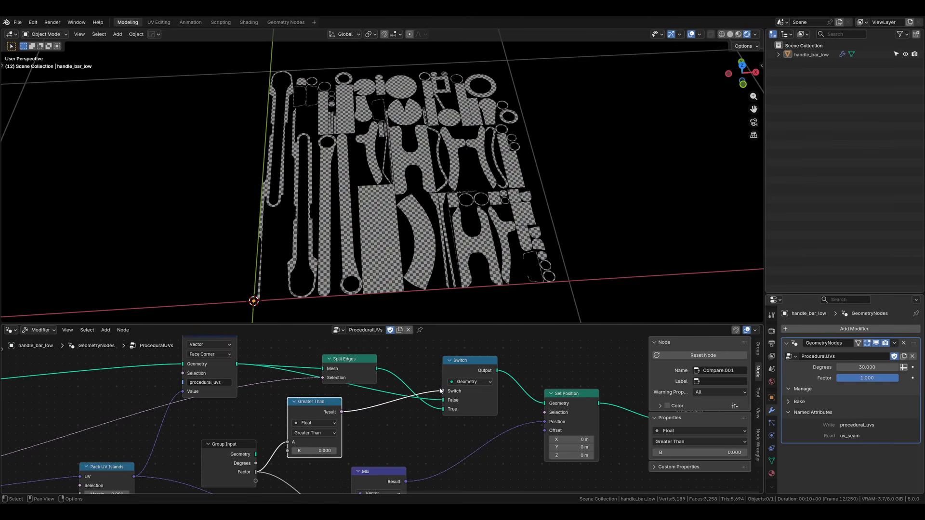
{"action": "middle_click_drag", "start_coordinate": [350, 391], "coordinate": [385, 325]}
{"action": "left_click_drag", "start_coordinate": [867, 378], "coordinate": [819, 378]}
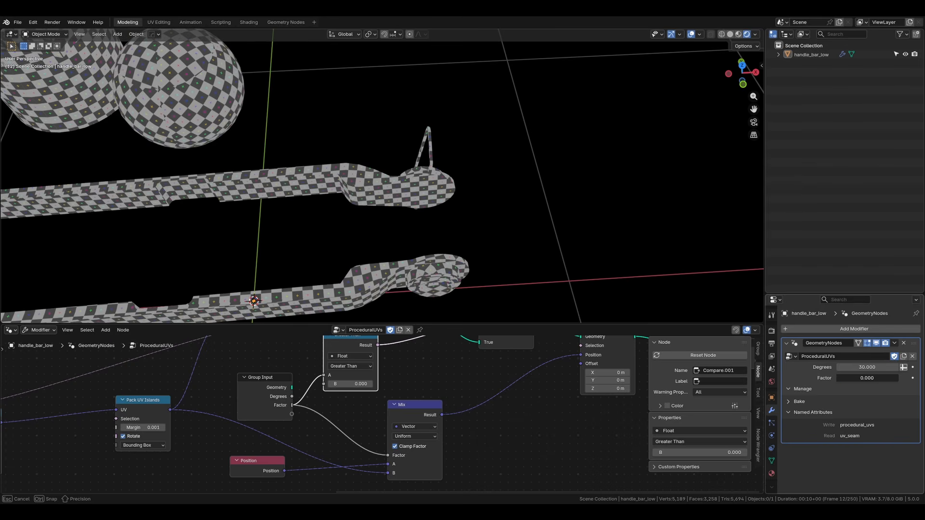
Step: Collapse the Greater Than node and reposition it and the Split Edges node to untangle their links
{"action": "scroll", "coordinate": [436, 397], "scroll_direction": "down", "scroll_amount": 3}
{"action": "middle_click_drag", "start_coordinate": [436, 395], "coordinate": [403, 447]}
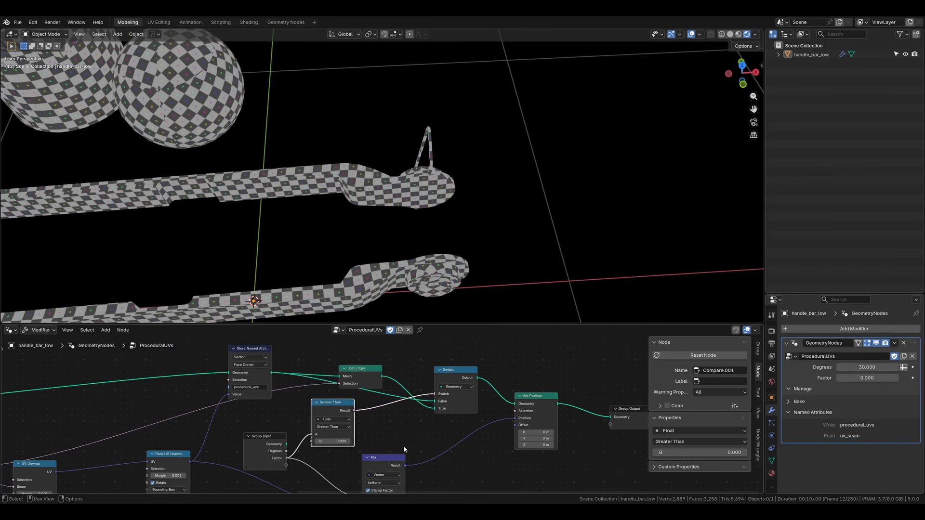
{"action": "key", "text": "h"}
{"action": "left_click_drag", "start_coordinate": [343, 410], "coordinate": [352, 427]}
{"action": "middle_click_drag", "start_coordinate": [399, 405], "coordinate": [378, 407]}
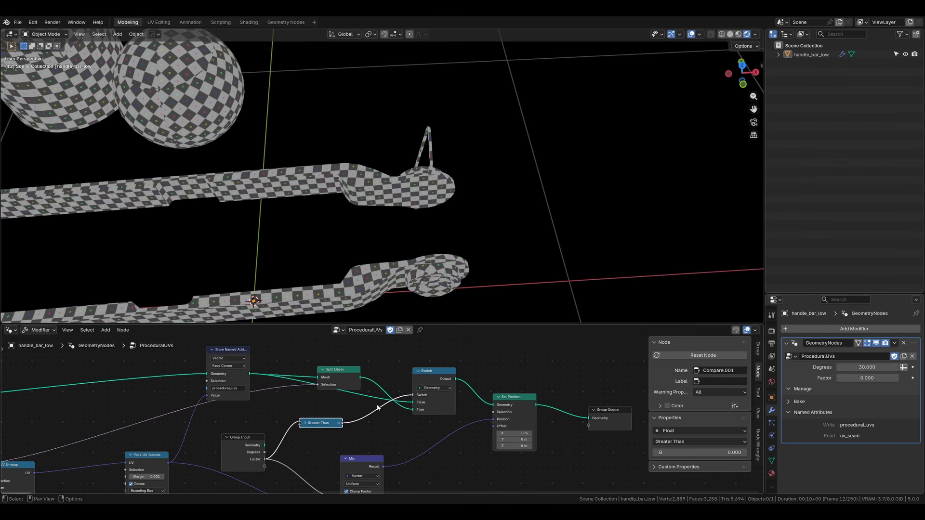
{"action": "left_click_drag", "start_coordinate": [353, 372], "coordinate": [362, 355]}
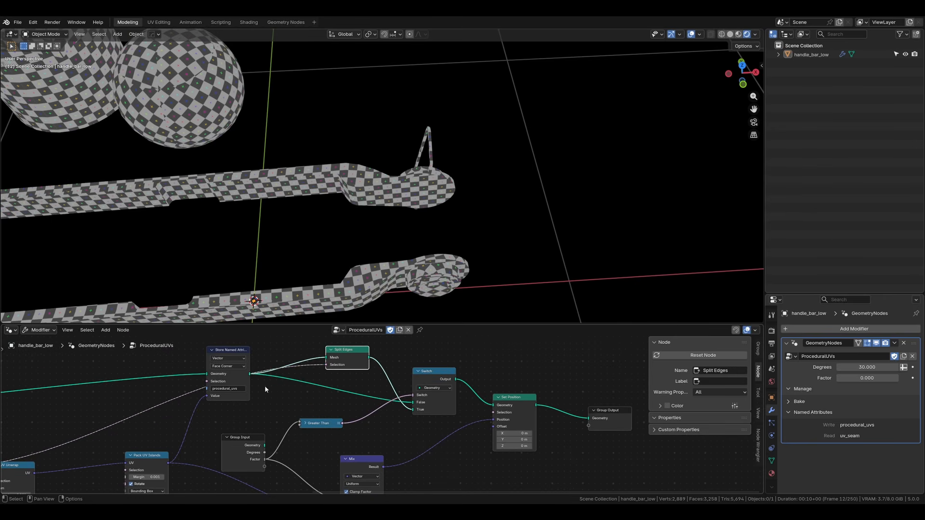
{"action": "middle_click_drag", "start_coordinate": [265, 386], "coordinate": [291, 371]}
Step: Set the modifier's Factor to 1.000 and hide the unused sockets of the Group Input node feeding Mix
{"action": "left_click_drag", "start_coordinate": [847, 380], "coordinate": [918, 380]}
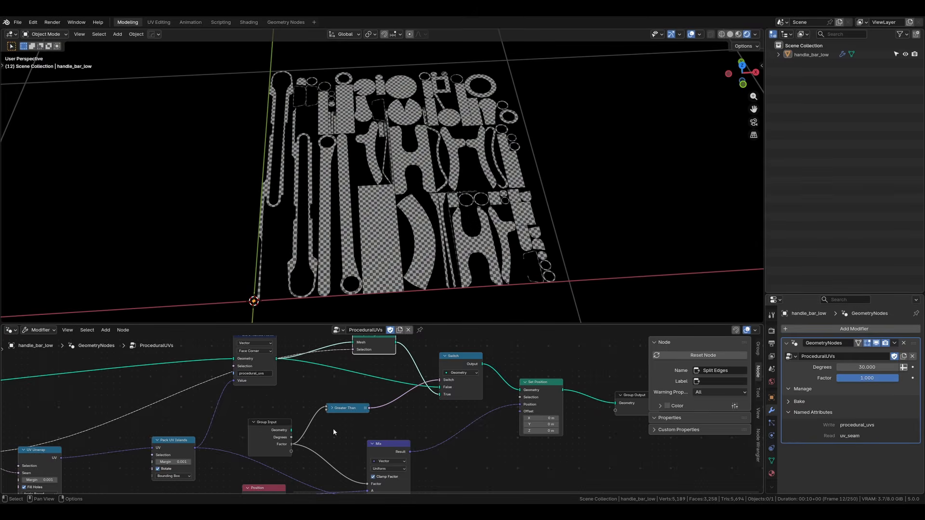
{"action": "left_click", "coordinate": [271, 433]}
{"action": "scroll", "coordinate": [284, 424], "scroll_direction": "up", "scroll_amount": 3}
{"action": "key", "text": "ctrl+h"}
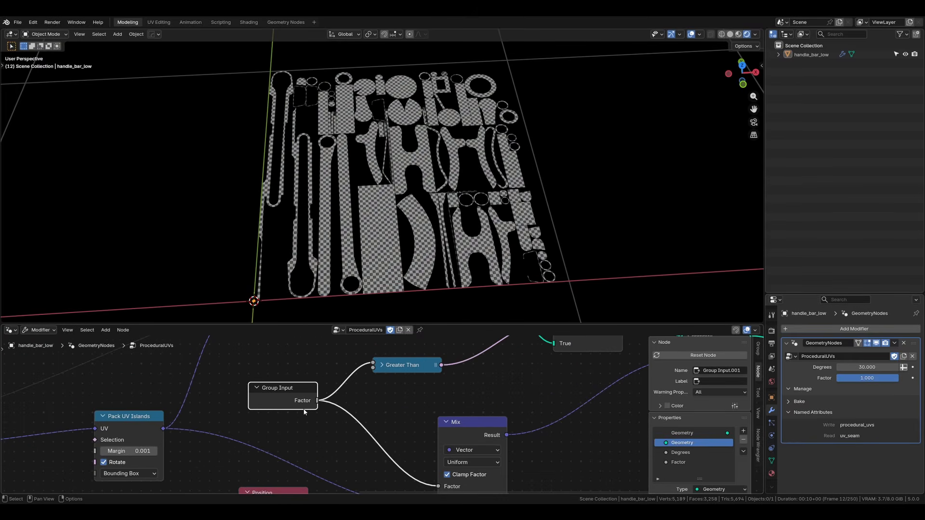
{"action": "left_click_drag", "start_coordinate": [304, 410], "coordinate": [319, 427]}
{"action": "scroll", "coordinate": [321, 410], "scroll_direction": "up", "scroll_amount": 1}
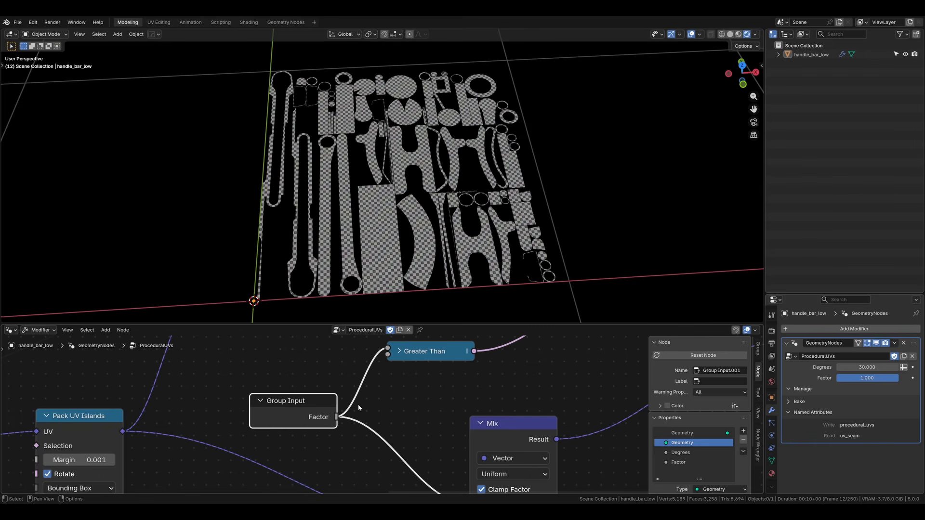
Step: Route the Or node's link to Split Edges through a reroute above the node chain, and move Split Edges higher
{"action": "key", "text": "ctrl+space"}
{"action": "scroll", "coordinate": [479, 264], "scroll_direction": "down", "scroll_amount": 8}
{"action": "middle_click_drag", "start_coordinate": [479, 264], "coordinate": [375, 324]}
{"action": "left_click_drag", "start_coordinate": [427, 218], "coordinate": [431, 204]}
{"action": "right_click_drag", "start_coordinate": [182, 261], "coordinate": [189, 279], "text": "shift"}
{"action": "left_click_drag", "start_coordinate": [188, 274], "coordinate": [73, 224]}
{"action": "middle_click_drag", "start_coordinate": [24, 254], "coordinate": [233, 260]}
{"action": "scroll", "coordinate": [233, 261], "scroll_direction": "down", "scroll_amount": 3}
{"action": "key", "text": "g"}
{"action": "left_click", "coordinate": [219, 215]}
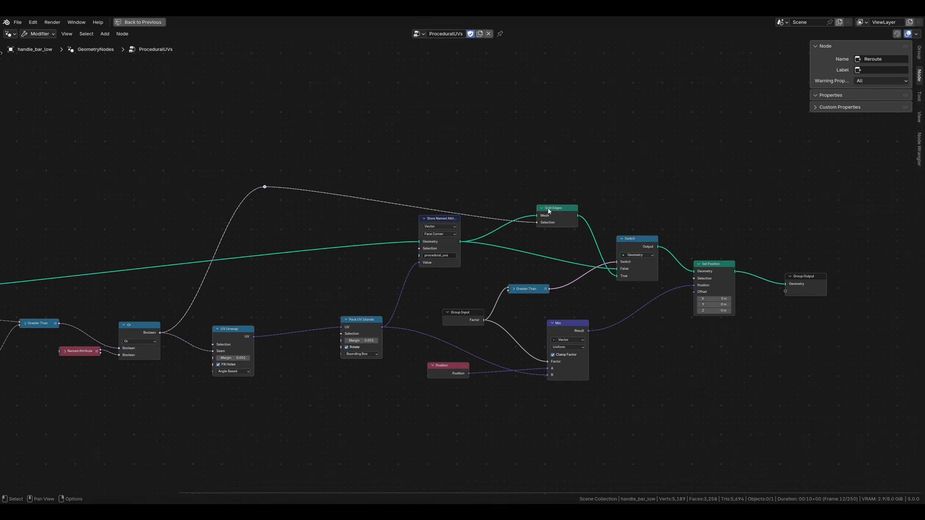
{"action": "left_click_drag", "start_coordinate": [548, 209], "coordinate": [550, 179]}
{"action": "middle_click_drag", "start_coordinate": [534, 221], "coordinate": [476, 225]}
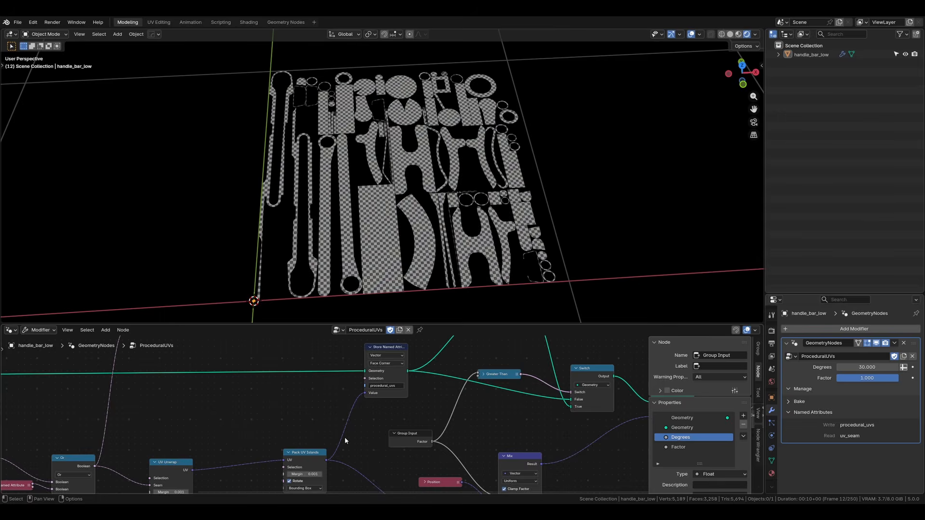
Step: Add another Group Input node directly below the UV Unwrap node
{"action": "middle_click_drag", "start_coordinate": [345, 438], "coordinate": [456, 320]}
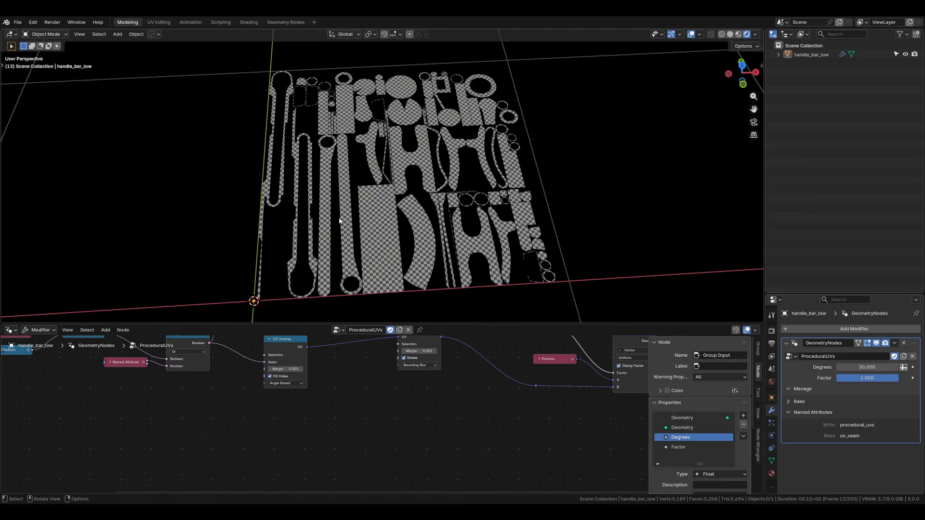
{"action": "middle_click_drag", "start_coordinate": [272, 438], "coordinate": [267, 476]}
{"action": "key", "text": "shift+a"}
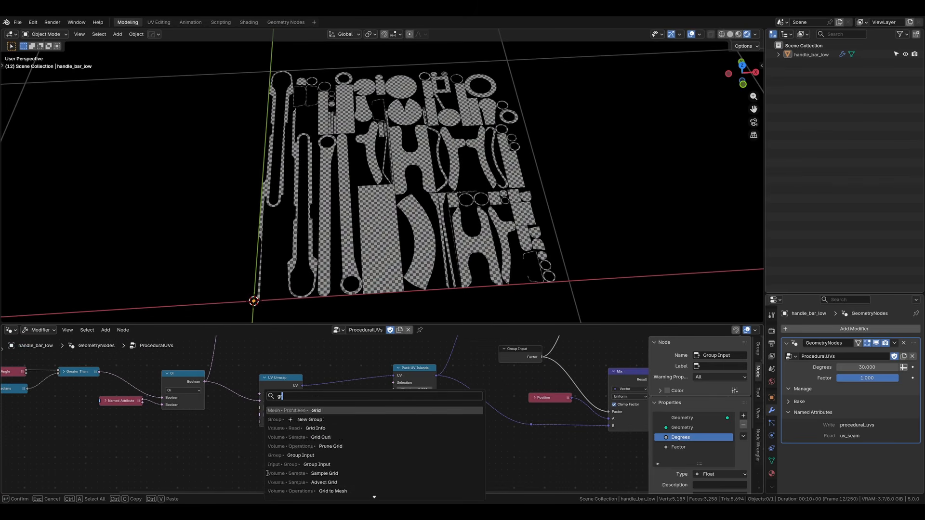
{"action": "type", "text": "group"}
{"action": "key", "text": "Return"}
{"action": "left_click", "coordinate": [263, 444]}
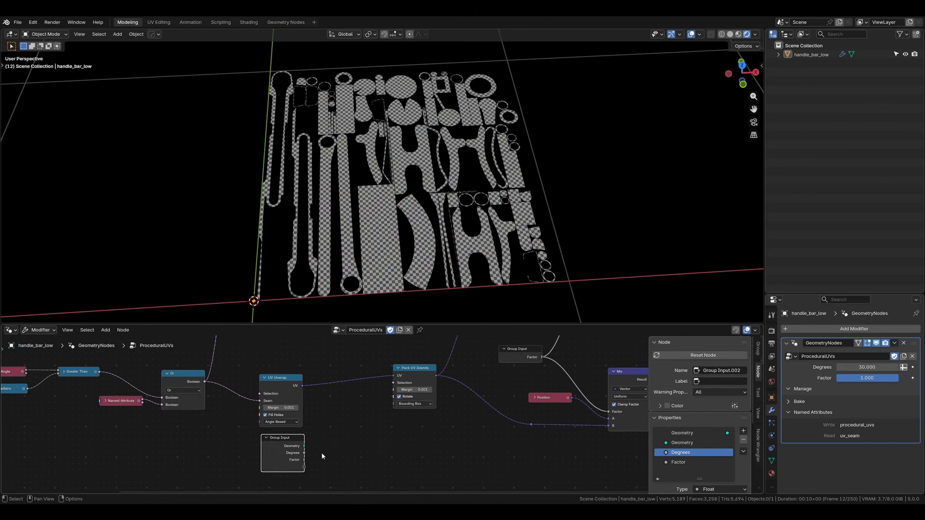
Step: Expose the Pack UV Islands Margin as a modifier input through the new Group Input node and set it to 0.009
{"action": "scroll", "coordinate": [328, 450], "scroll_direction": "up", "scroll_amount": 2}
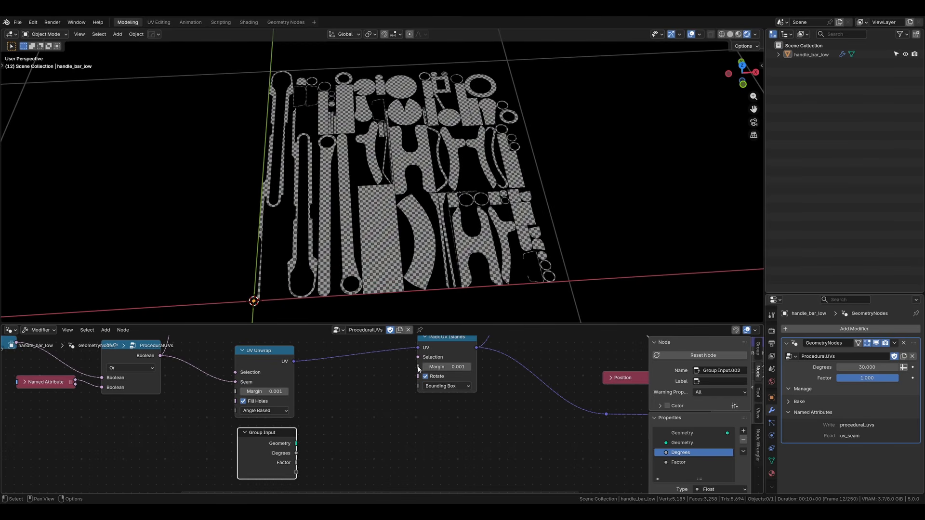
{"action": "left_click_drag", "start_coordinate": [418, 367], "coordinate": [354, 449]}
{"action": "left_click_drag", "start_coordinate": [300, 473], "coordinate": [296, 473]}
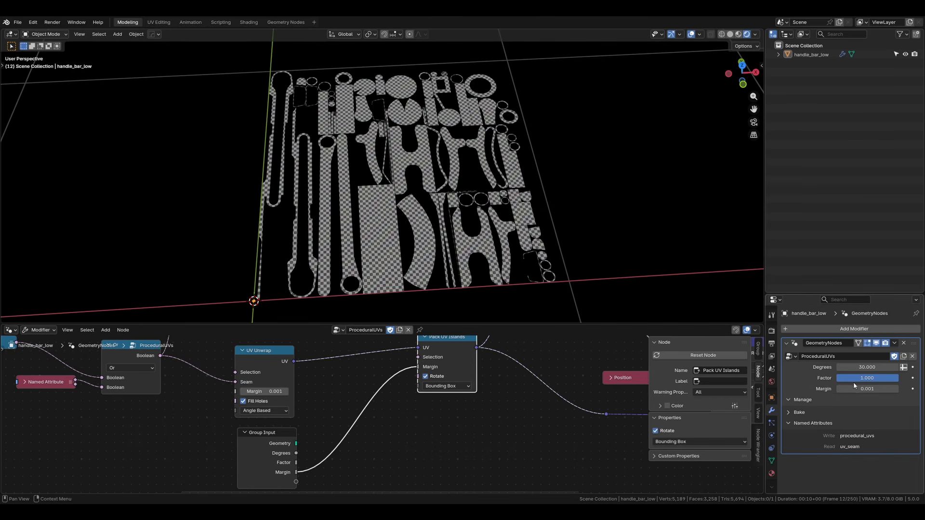
{"action": "mouse_move", "coordinate": [860, 386]}
{"action": "left_mouse_down"}
{"action": "mouse_move", "coordinate": [889, 386]}
{"action": "mouse_move", "coordinate": [864, 386]}
{"action": "left_mouse_up"}
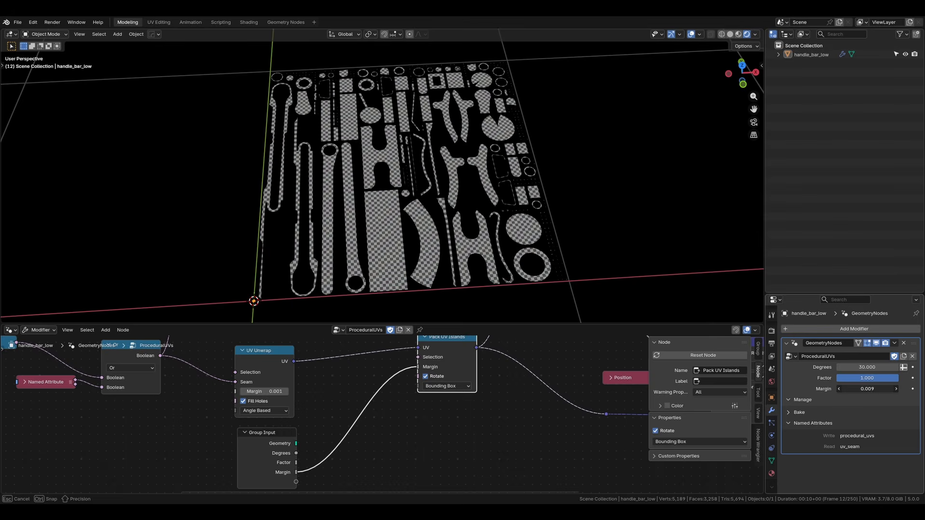
Step: Set the modifier's Factor to 0.000 and hide the viewport overlays to inspect the checkered mesh from the side
{"action": "scroll", "coordinate": [449, 409], "scroll_direction": "down", "scroll_amount": 2}
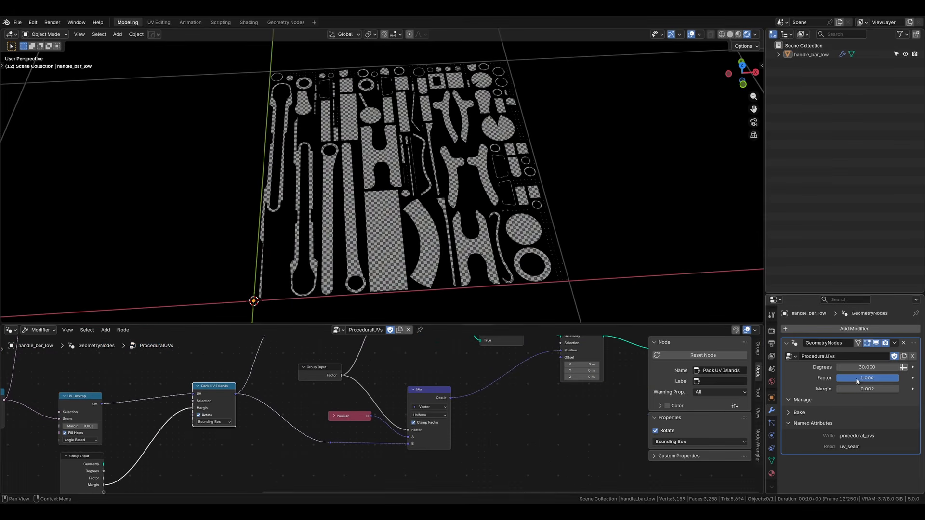
{"action": "left_click_drag", "start_coordinate": [857, 379], "coordinate": [793, 379]}
{"action": "scroll", "coordinate": [445, 235], "scroll_direction": "down", "scroll_amount": 10}
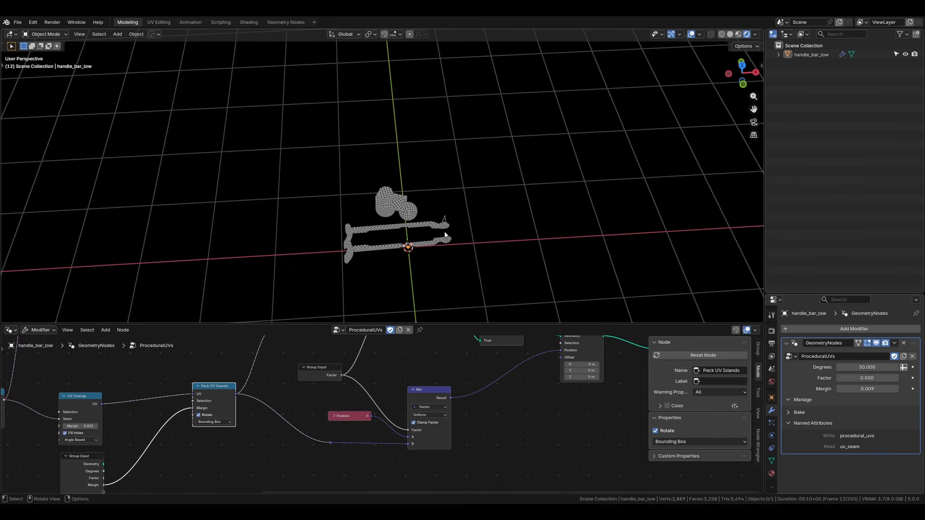
{"action": "middle_click_drag", "start_coordinate": [361, 185], "coordinate": [399, 134]}
{"action": "scroll", "coordinate": [361, 199], "scroll_direction": "up", "scroll_amount": 6}
{"action": "key", "text": "alt+shift+z"}
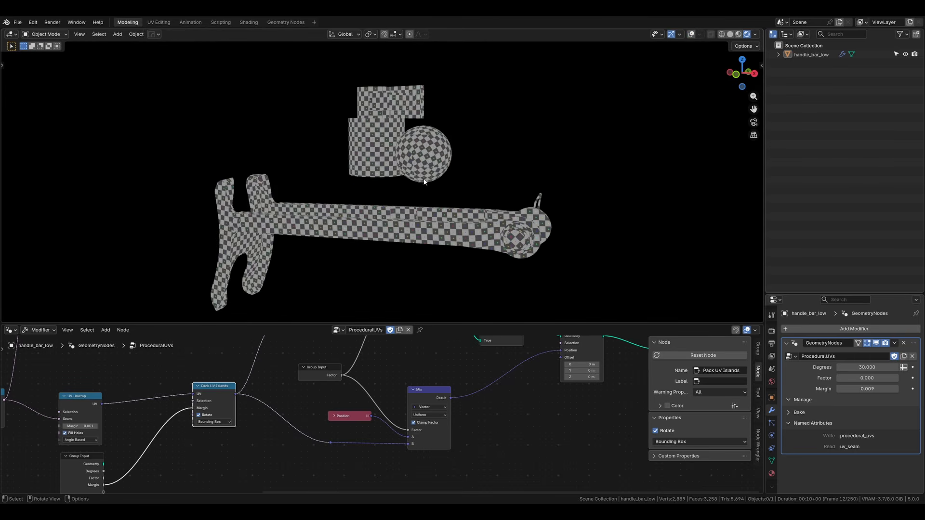
{"action": "middle_click_drag", "start_coordinate": [422, 185], "coordinate": [381, 196]}
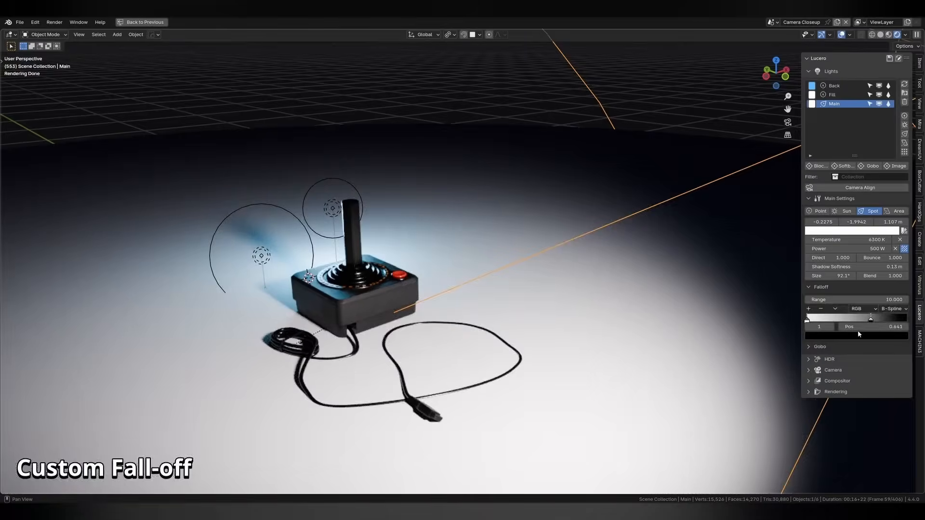
{"action": "left_click", "coordinate": [840, 334]}
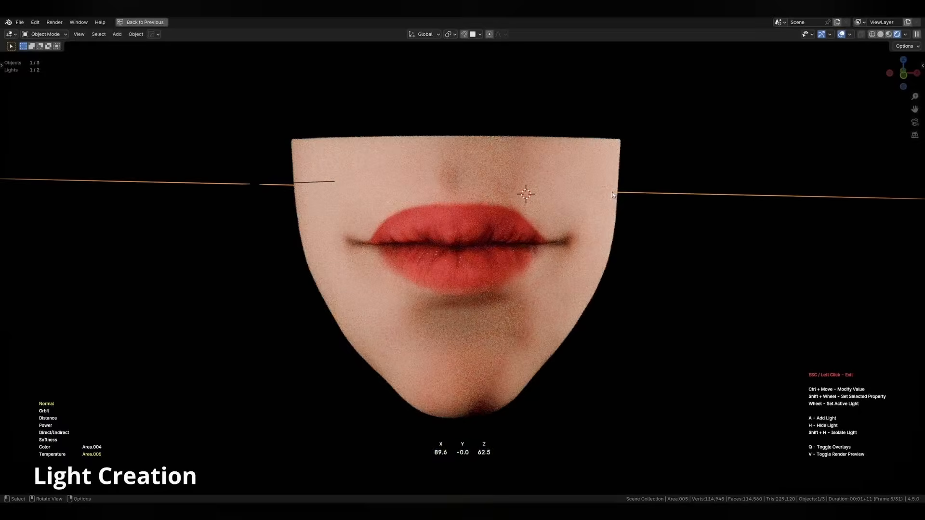
{"action": "scroll", "coordinate": [669, 235], "scroll_direction": "down", "scroll_amount": 2, "text": "shift"}
{"action": "scroll", "coordinate": [694, 230], "scroll_direction": "down", "scroll_amount": 3, "text": "shift"}
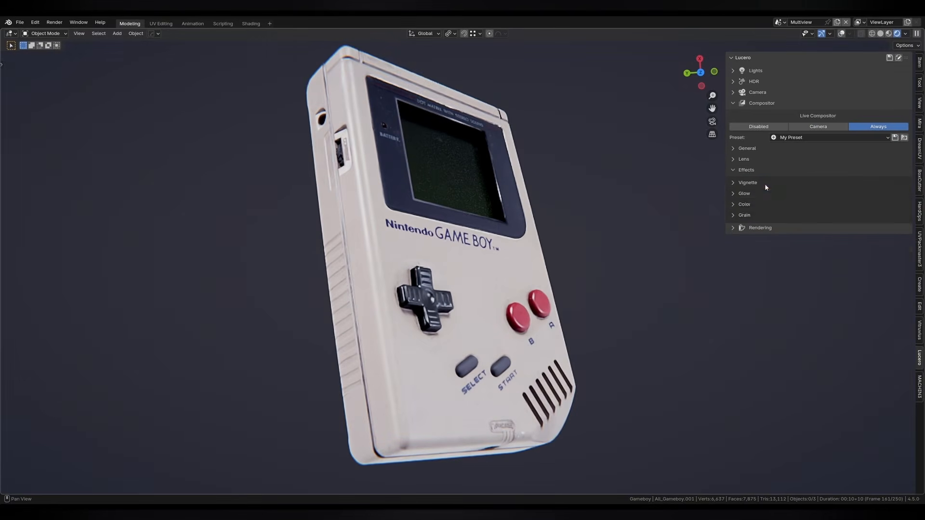
{"action": "left_click_drag", "start_coordinate": [771, 249], "coordinate": [790, 249]}
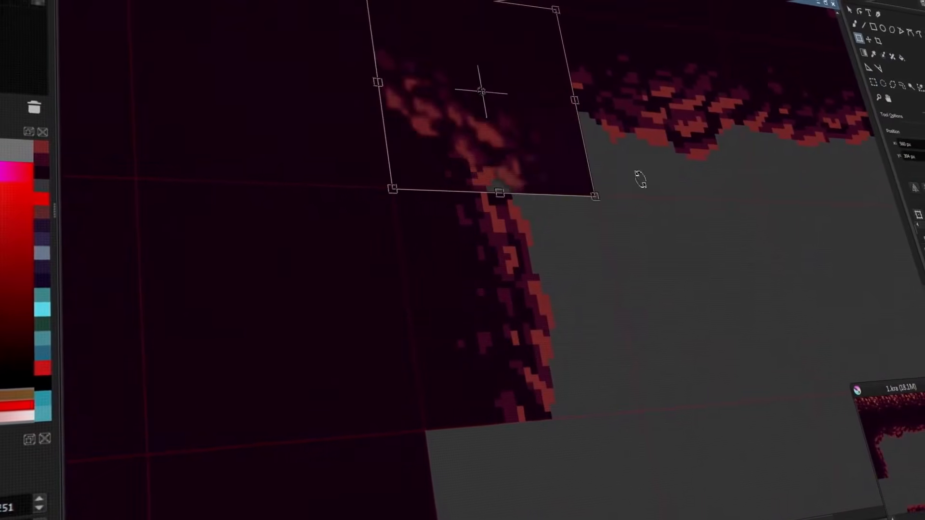
{"action": "left_click_drag", "start_coordinate": [482, 89], "coordinate": [572, 413]}
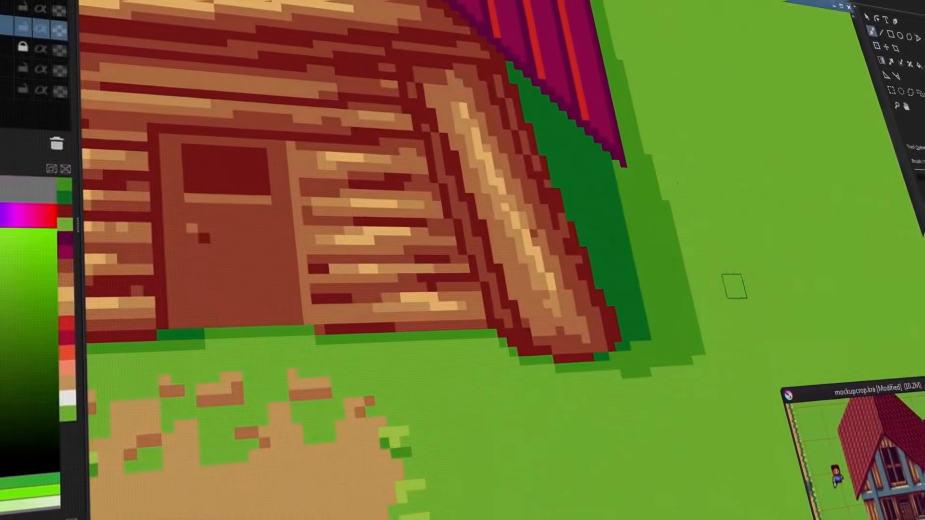
{"action": "mouse_move", "coordinate": [675, 182]}
{"action": "left_mouse_down"}
{"action": "mouse_move", "coordinate": [692, 313]}
{"action": "mouse_move", "coordinate": [689, 235]}
{"action": "left_mouse_up"}
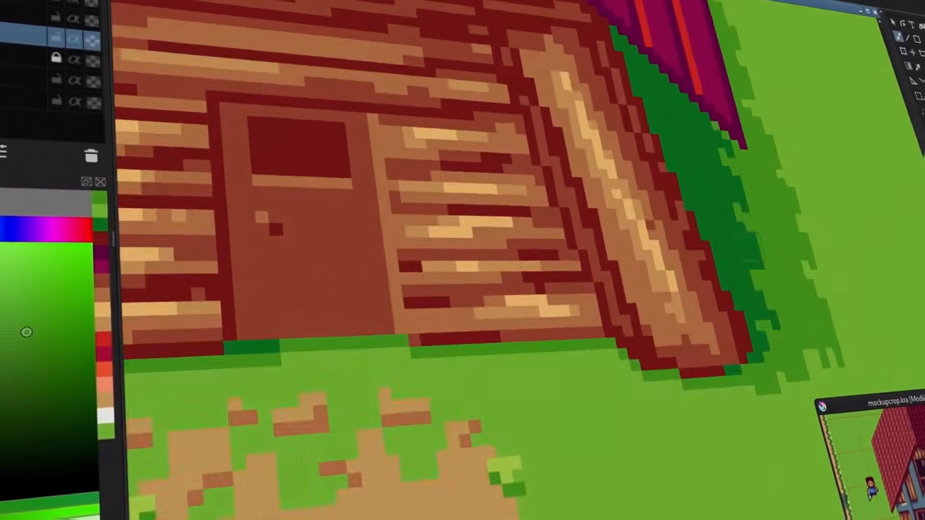
{"action": "mouse_move", "coordinate": [231, 381]}
{"action": "middle_mouse_down"}
{"action": "mouse_move", "coordinate": [598, 354]}
{"action": "mouse_move", "coordinate": [650, 284]}
{"action": "middle_mouse_up"}
{"action": "left_click", "coordinate": [584, 351], "text": "ctrl"}
{"action": "left_click_drag", "start_coordinate": [658, 217], "coordinate": [672, 248]}
{"action": "left_click_drag", "start_coordinate": [631, 253], "coordinate": [597, 227]}
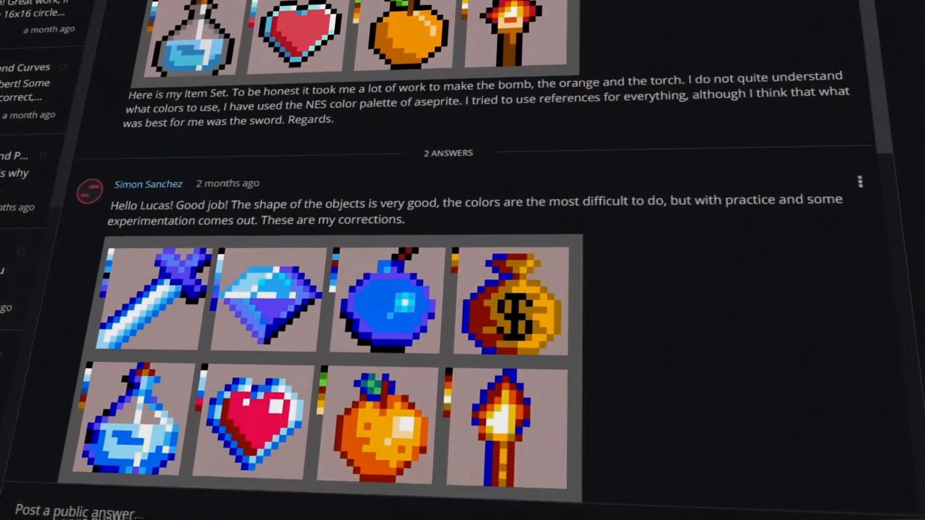
{"action": "scroll", "coordinate": [463, 289], "scroll_direction": "down", "scroll_amount": 4}
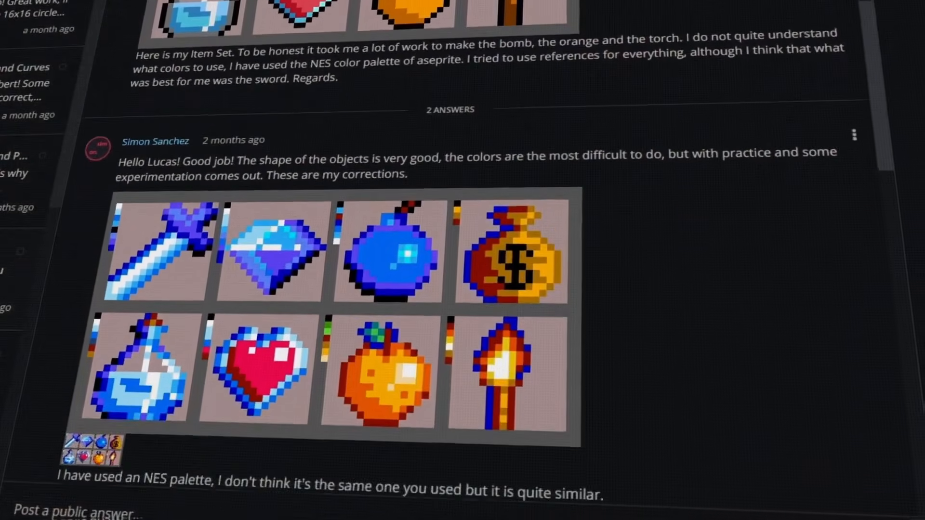